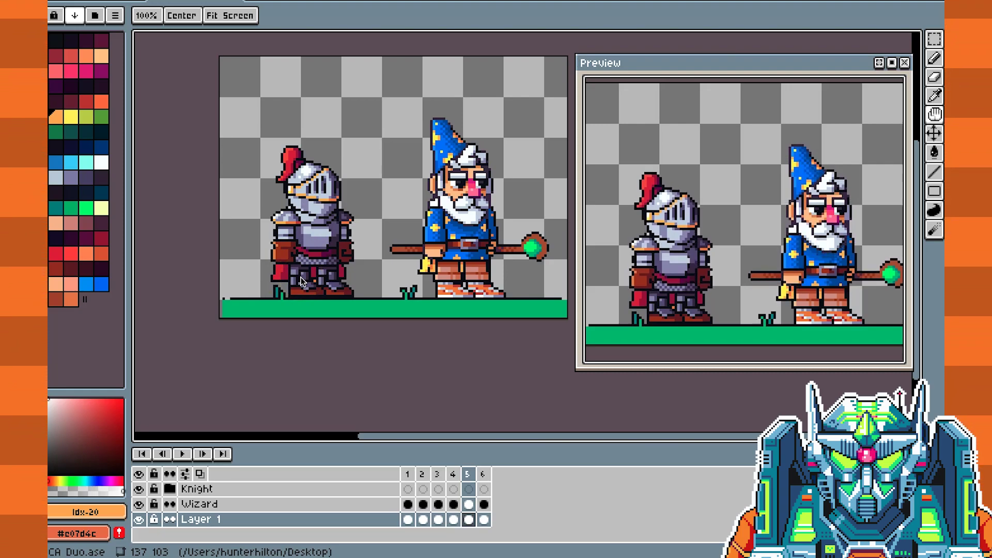
# Create a new 64 × 64 px RGBA sprite with a transparent background, and arrange the preview window and timeline around the canvas
pyautogui.click(568, 239)
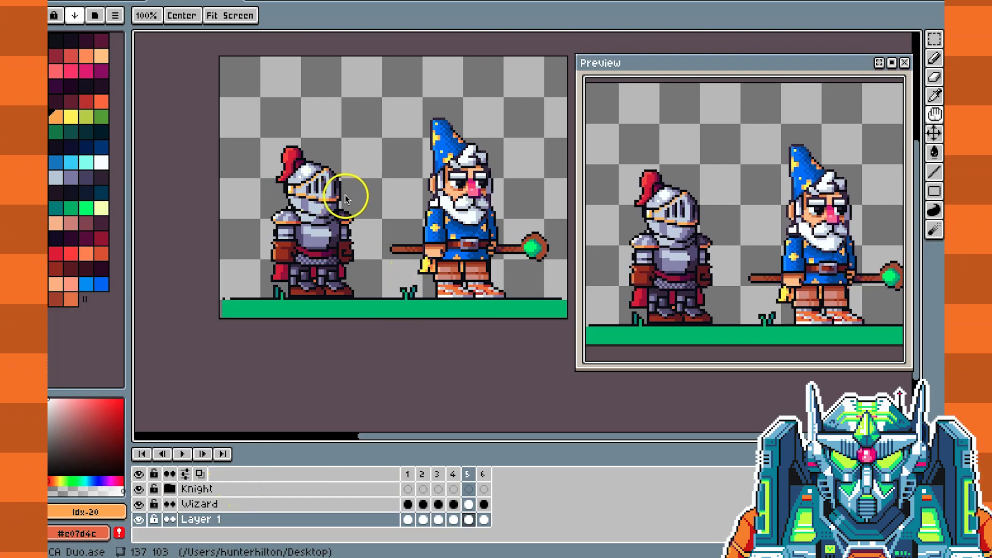
pyautogui.hotkey('ctrl', 'n')
pyautogui.moveTo(458, 103); pyautogui.dragTo(456, 102)
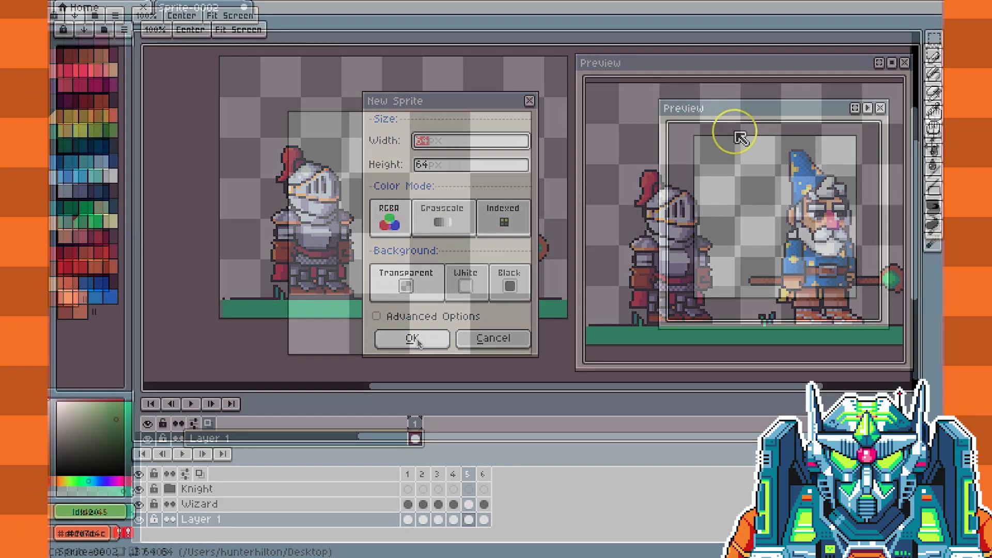
pyautogui.moveTo(730, 128); pyautogui.dragTo(687, 117)
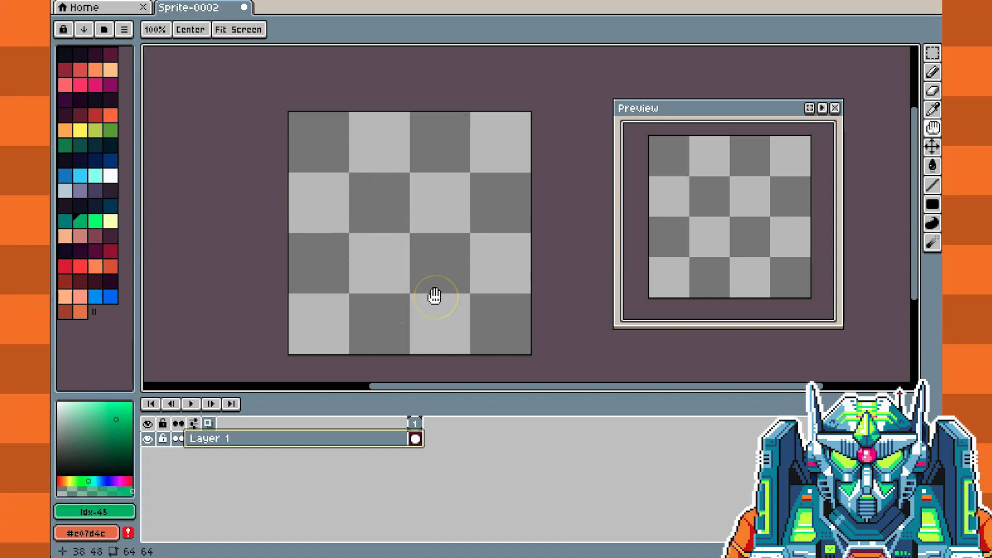
pyautogui.moveTo(461, 400)
pyautogui.mouseDown()
pyautogui.moveTo(467, 427)
pyautogui.moveTo(466, 408)
pyautogui.mouseUp()
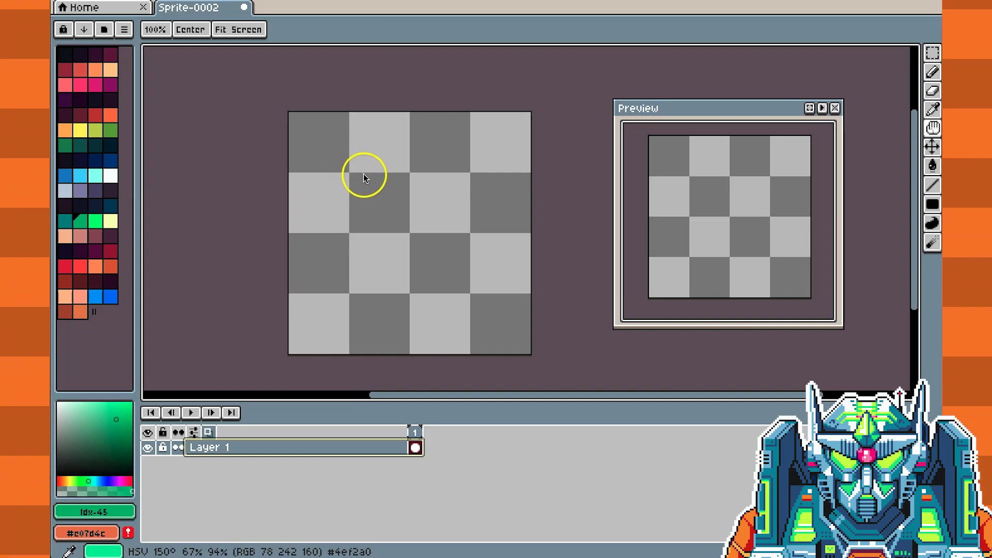
# Choose the Pencil tool and enlarge its round brush to 23 px
pyautogui.press('b')
pyautogui.moveTo(357, 161); pyautogui.dragTo(341, 177)
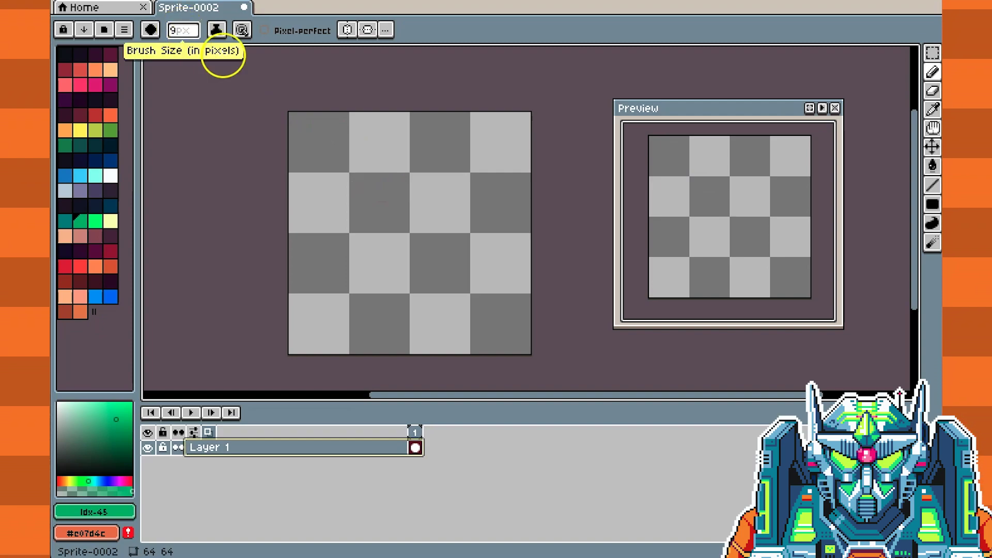
pyautogui.click(177, 35)
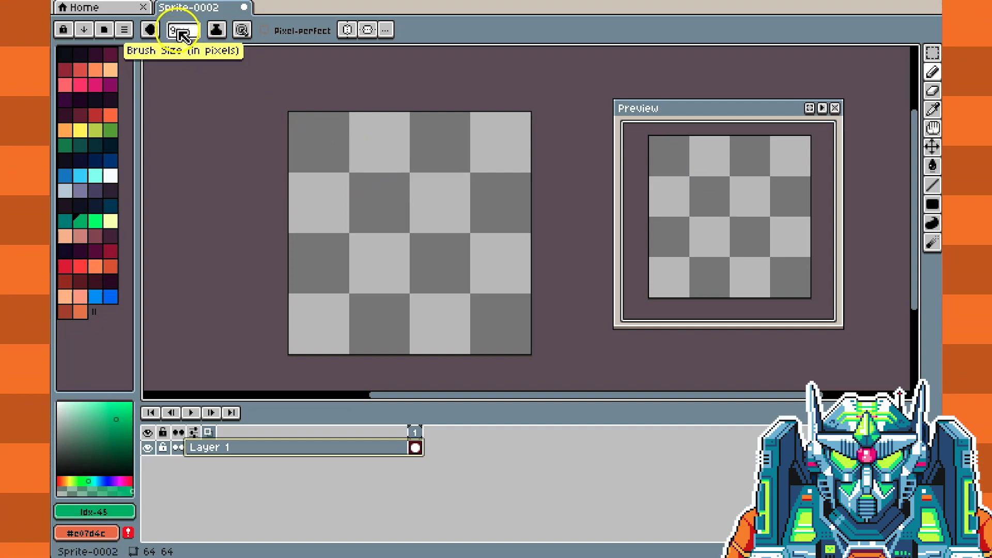
pyautogui.click(372, 154)
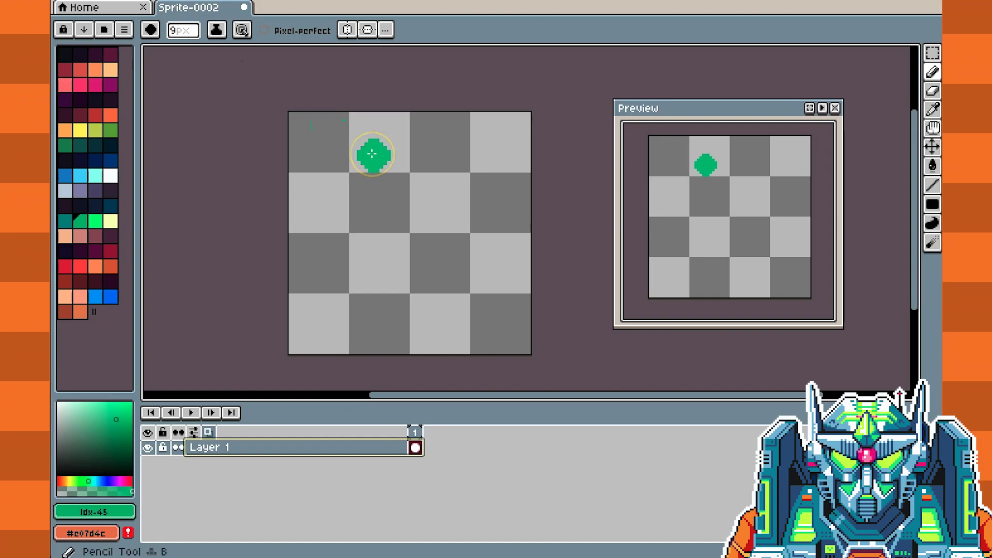
pyautogui.press('+')
pyautogui.press('+')
pyautogui.press('+')
pyautogui.press('+')
pyautogui.press('+')
pyautogui.press('+')
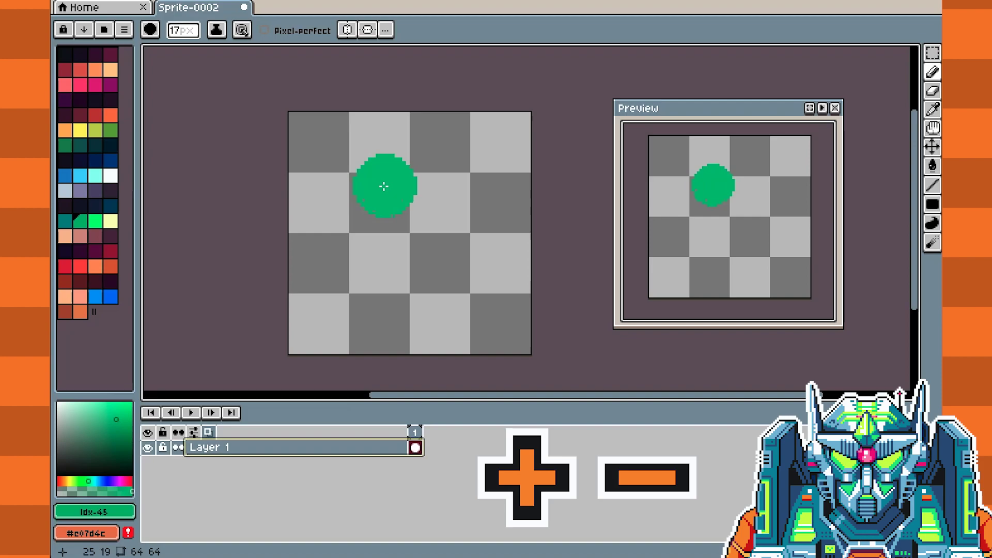
pyautogui.press('+')
pyautogui.press('+')
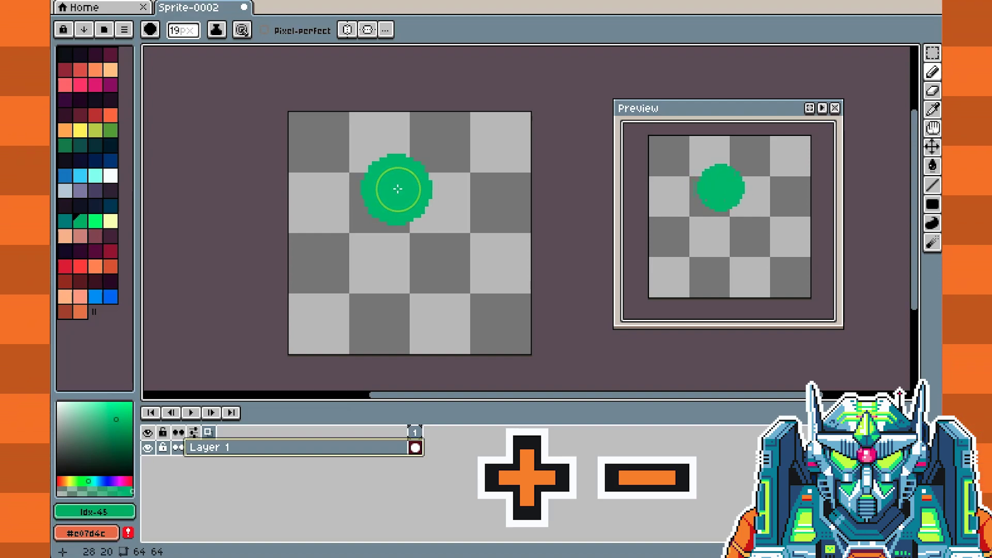
pyautogui.press('+')
pyautogui.press('+')
pyautogui.press('+')
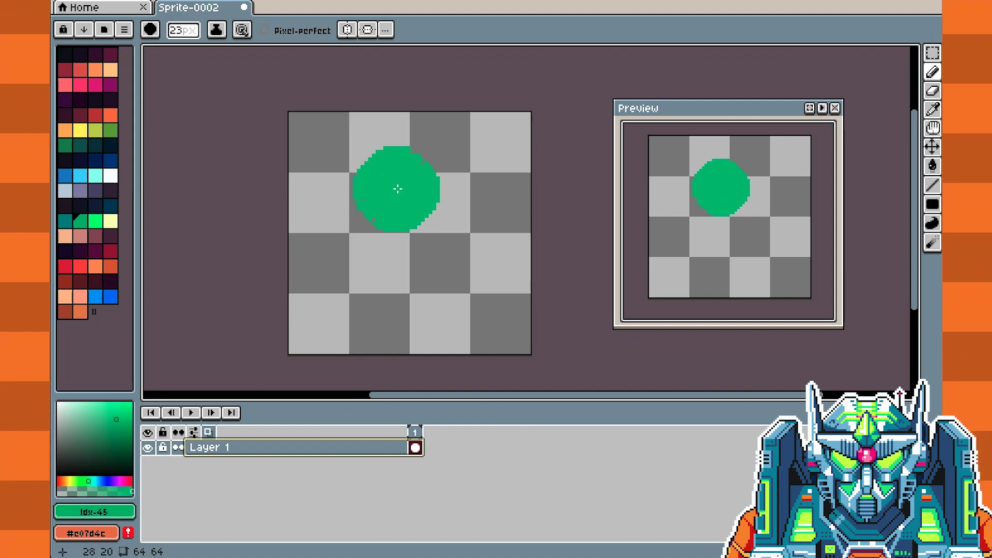
# Set the round brush to 22 px and stamp a green circle for the head in the upper middle of the canvas
pyautogui.moveTo(401, 188); pyautogui.dragTo(406, 188)
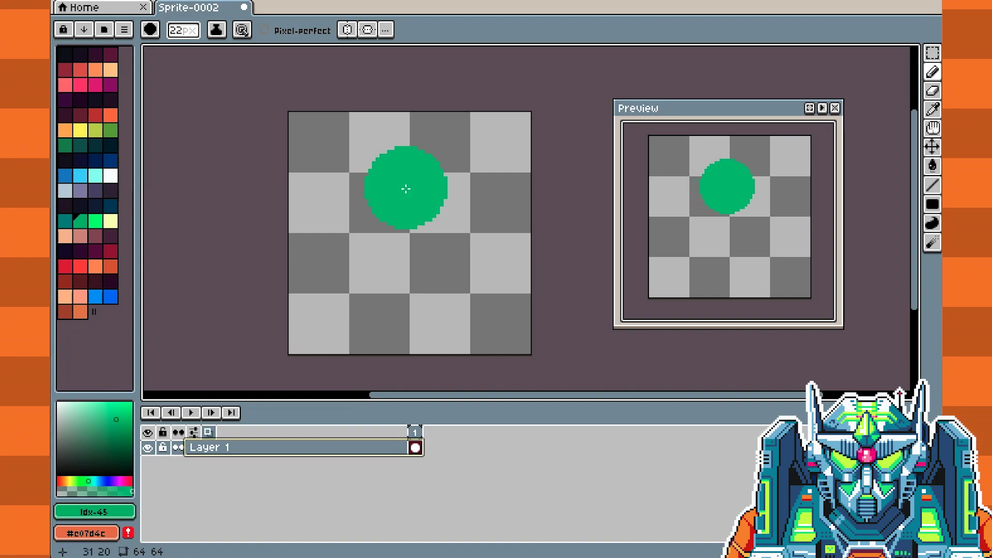
pyautogui.press('-')
pyautogui.press('-')
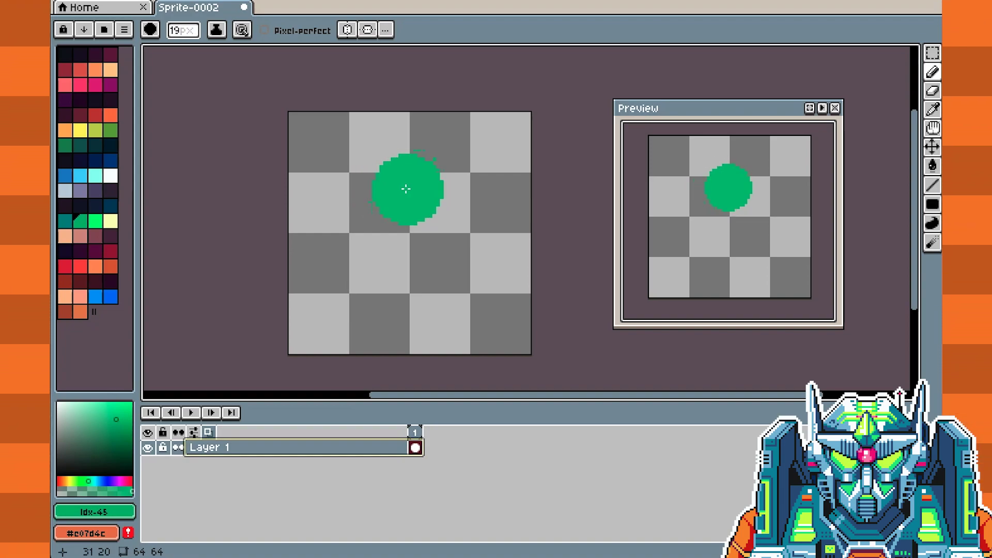
pyautogui.press('-')
pyautogui.press('-')
pyautogui.press('+')
pyautogui.press('+')
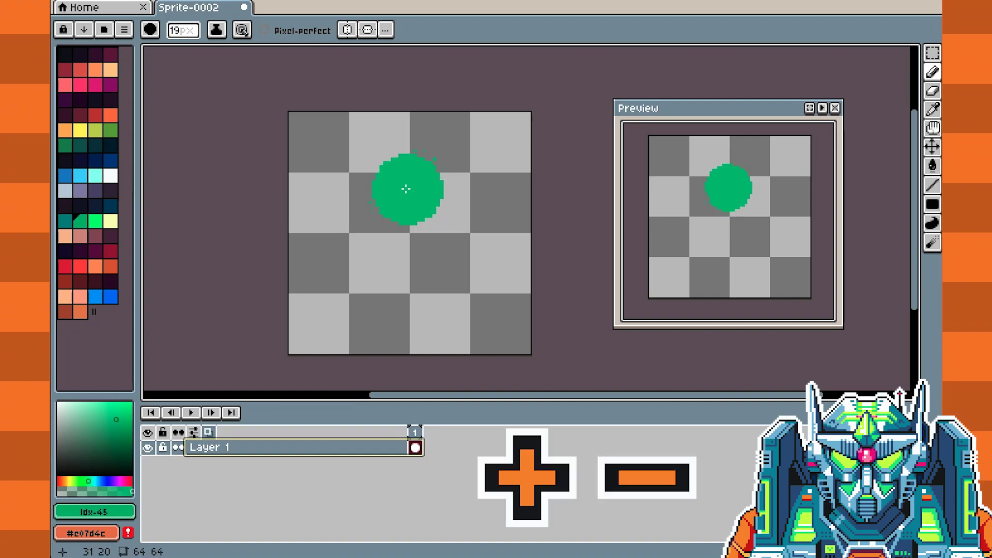
pyautogui.press('+')
pyautogui.press('+')
pyautogui.press('-')
pyautogui.press('-')
pyautogui.press('-')
pyautogui.press('+')
pyautogui.press('+')
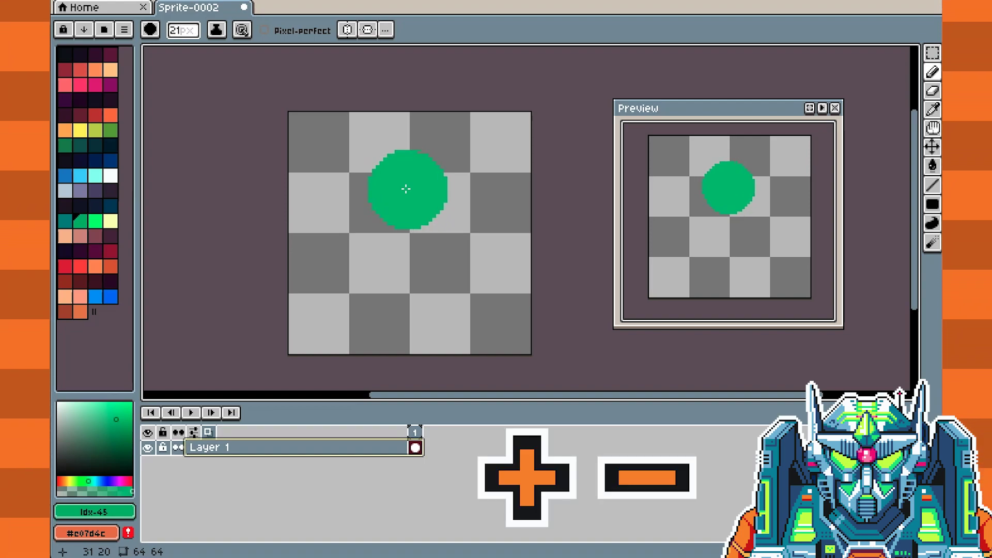
pyautogui.press('+')
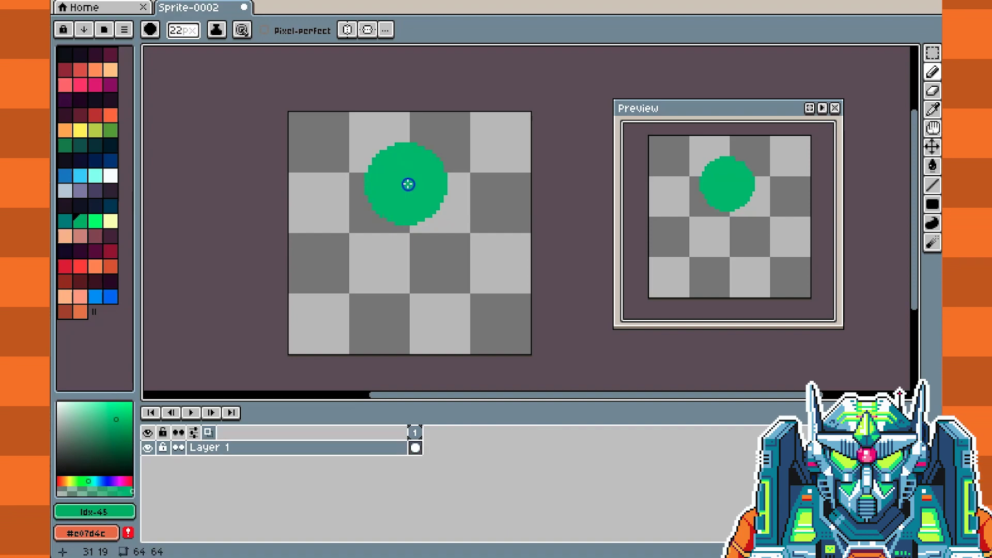
# Reduce the brush to 14 px and paint a small bulge on the lower-right edge of the green circle
pyautogui.press('-')
pyautogui.press('-')
pyautogui.press('-')
pyautogui.press('-')
pyautogui.press('-')
pyautogui.press('-')
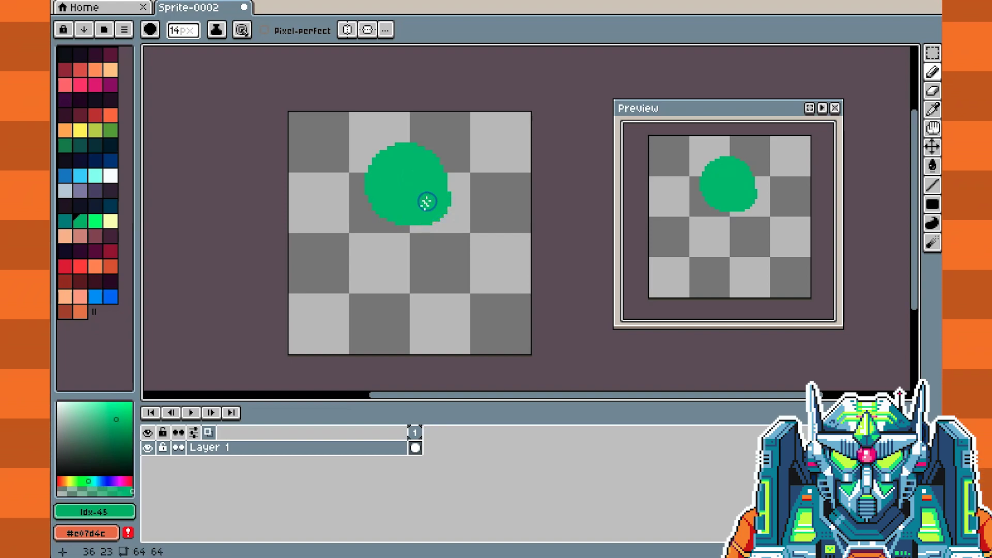
pyautogui.moveTo(427, 202); pyautogui.dragTo(432, 217)
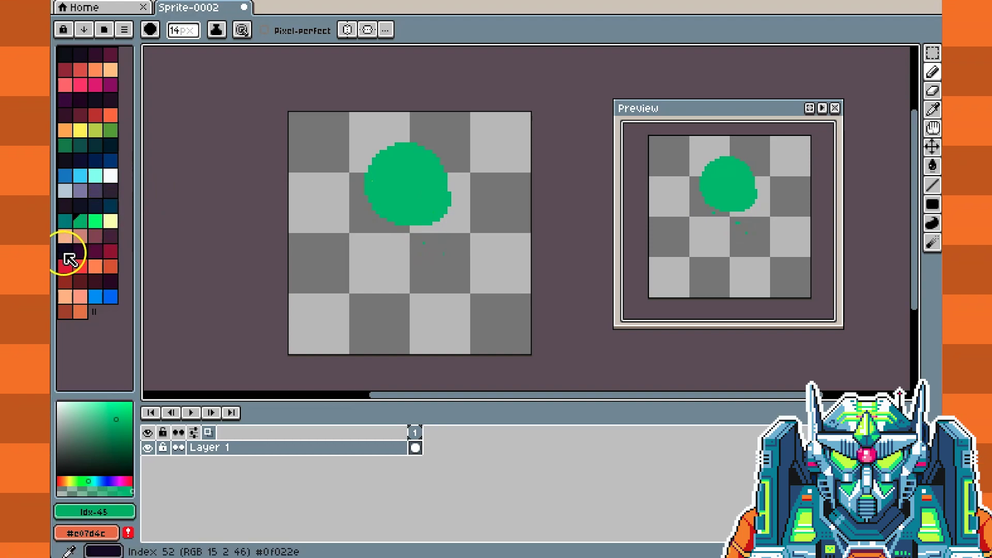
pyautogui.hotkey('ctrl', 'z')
# Fill the head shape with the brighter green, palette index 46, using the Paint Bucket
pyautogui.click(96, 223)
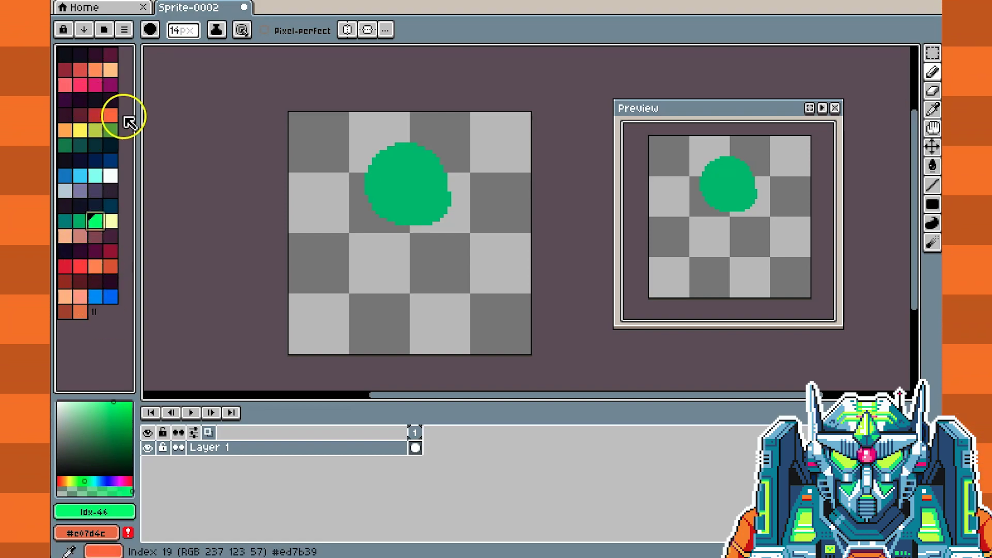
pyautogui.click(348, 167)
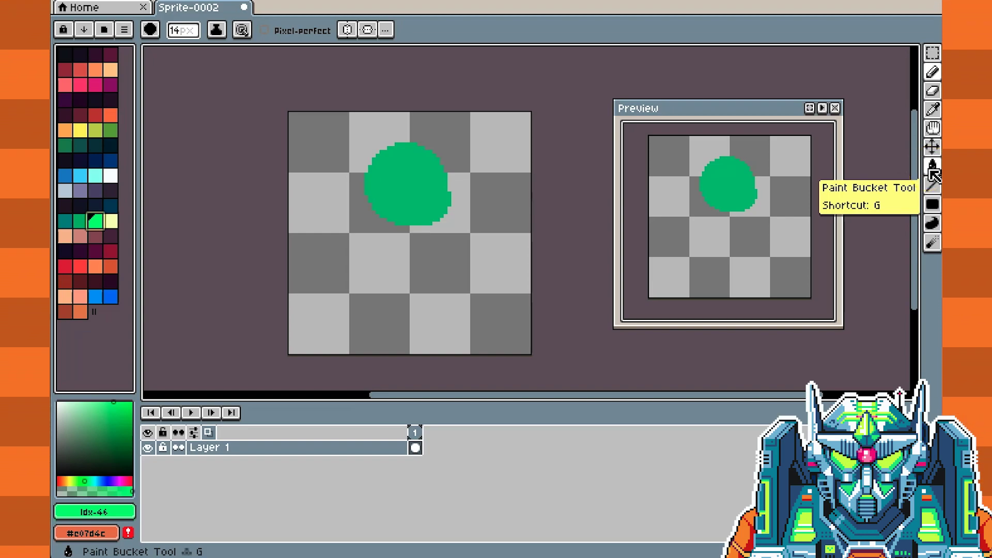
pyautogui.press('g')
pyautogui.click(408, 194)
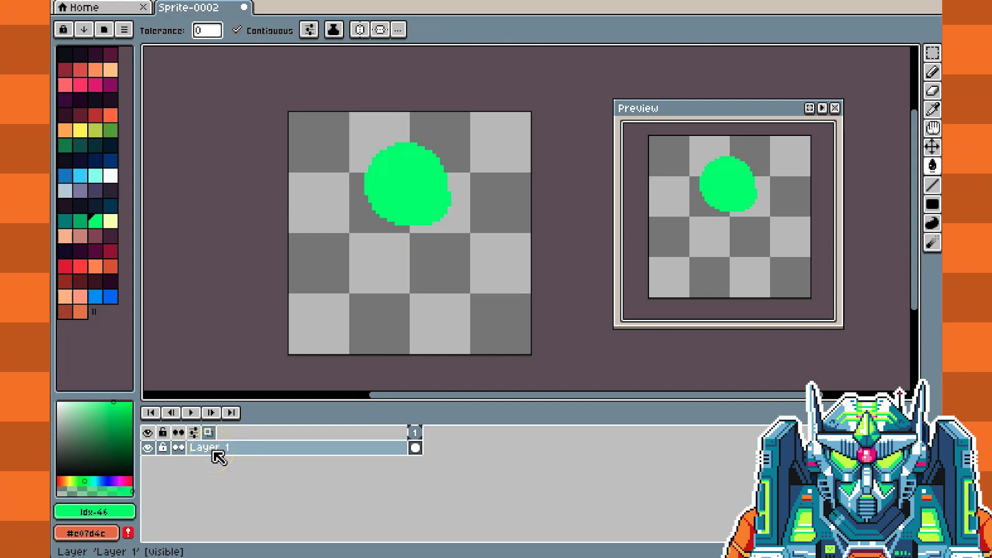
# Rename Layer 1 as Head
pyautogui.doubleClick(214, 453)
pyautogui.write('Head')
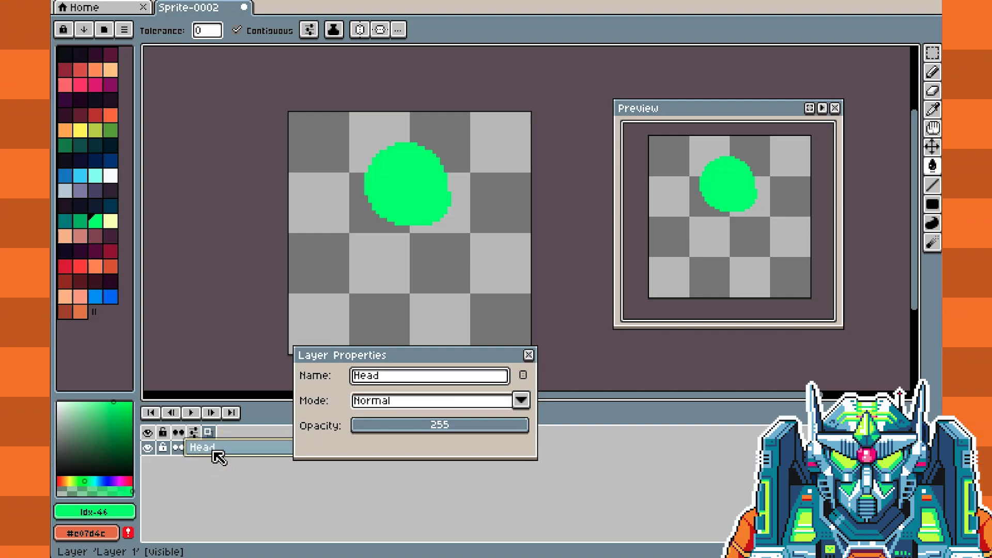
pyautogui.press('Return')
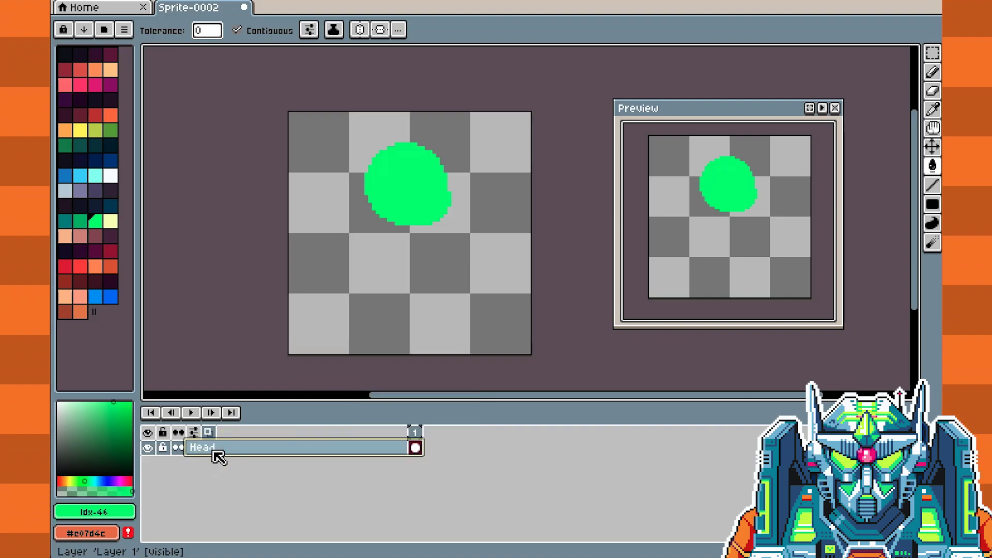
# Hide and show the Head layer several times, leaving it visible
pyautogui.click(148, 447)
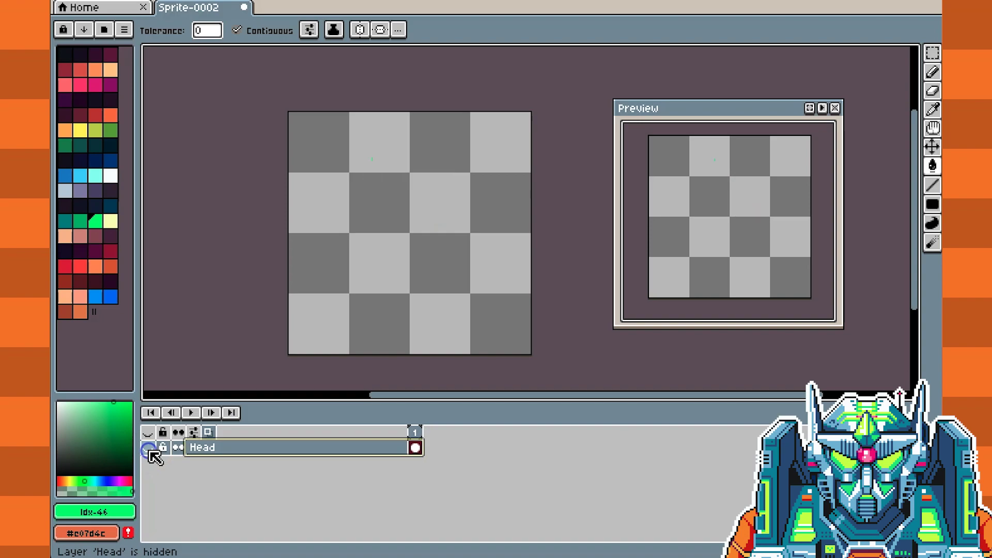
pyautogui.click(148, 448)
pyautogui.click(148, 448)
pyautogui.click(148, 449)
pyautogui.click(149, 448)
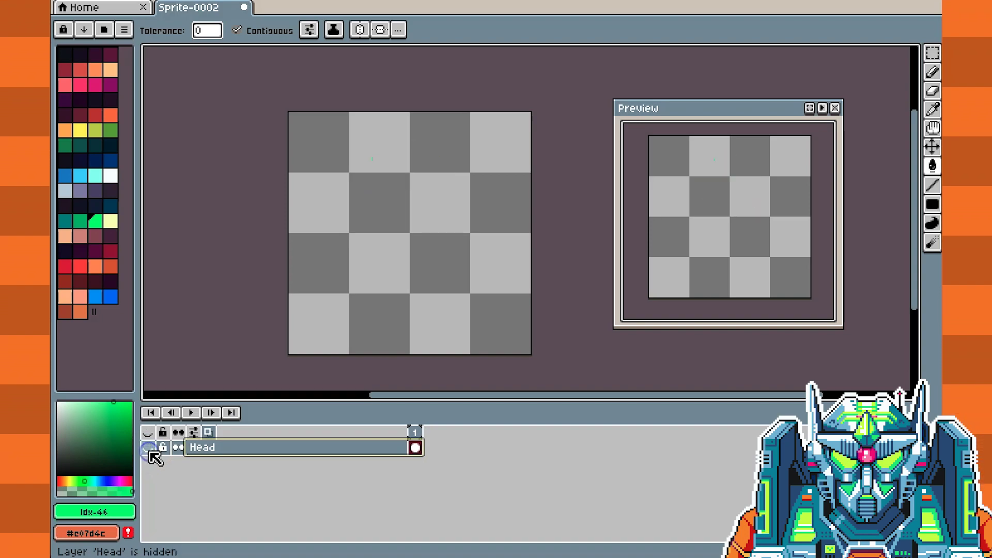
pyautogui.click(149, 448)
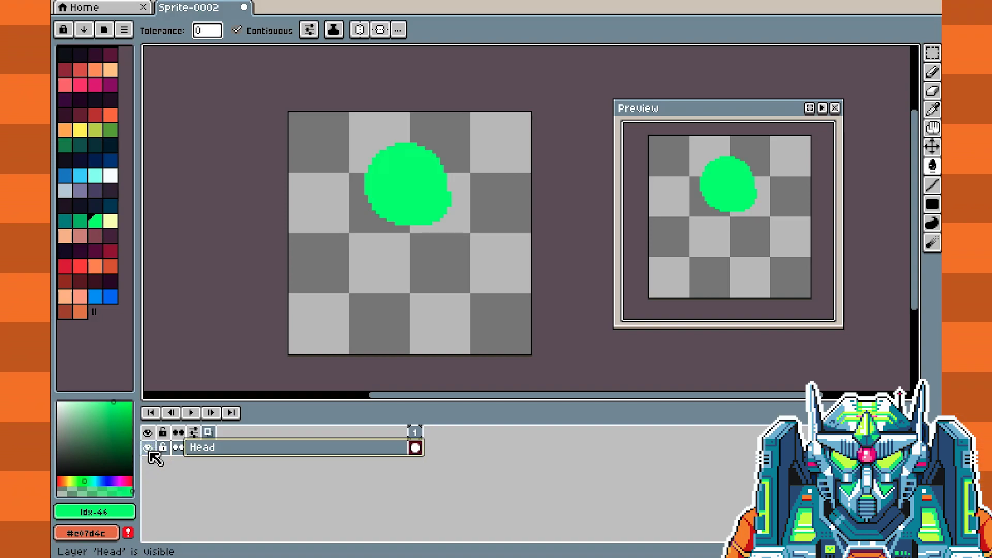
# Add a new layer above the Head layer
pyautogui.click(210, 451)
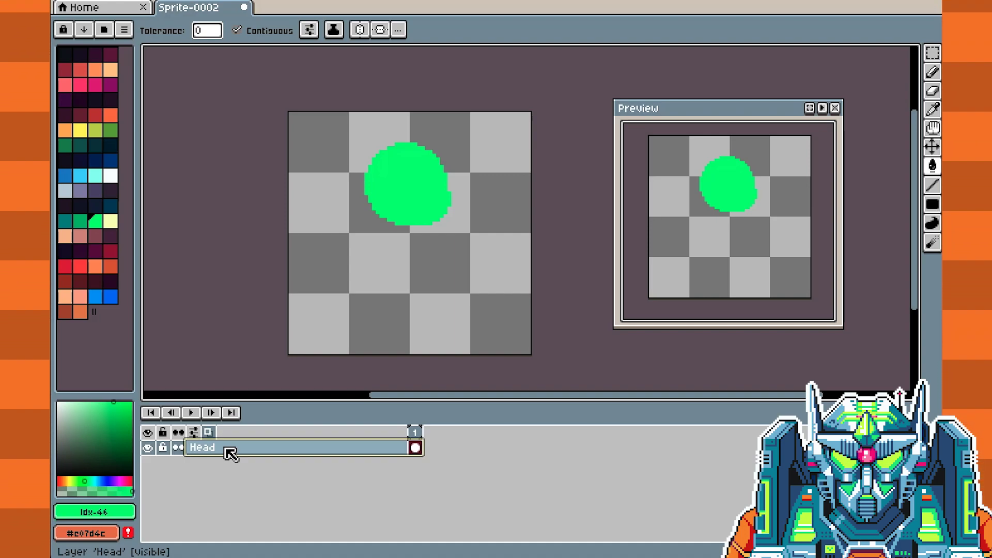
pyautogui.click(230, 452)
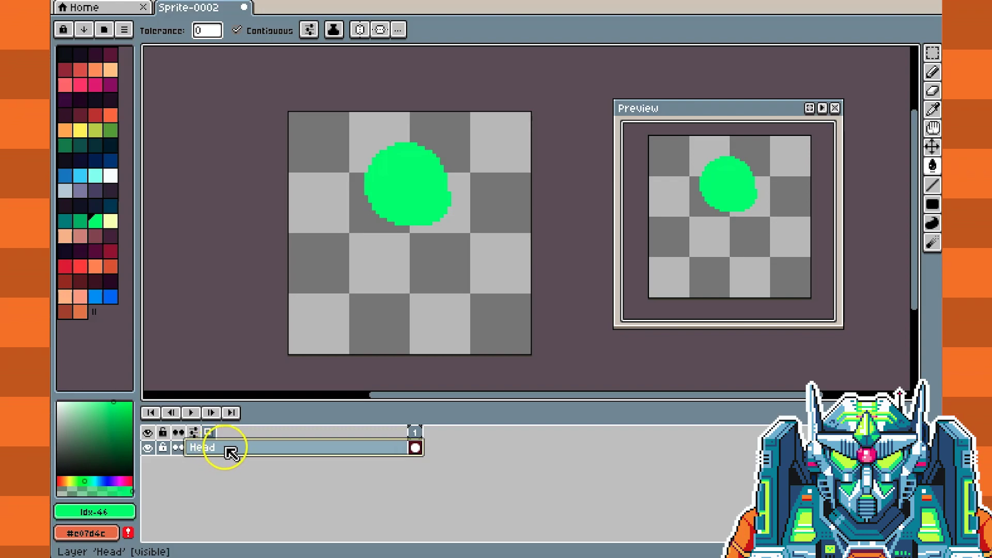
pyautogui.rightClick(229, 452)
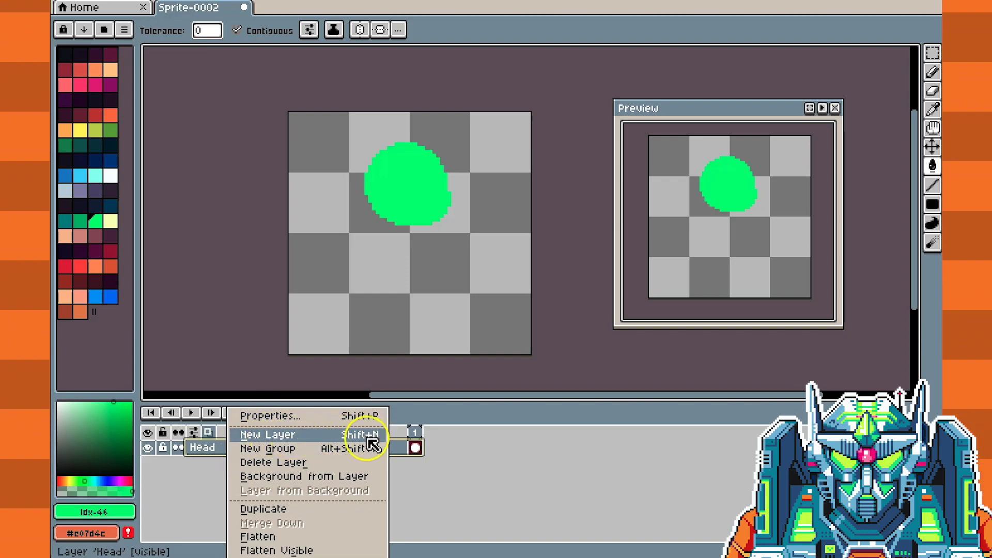
pyautogui.click(298, 440)
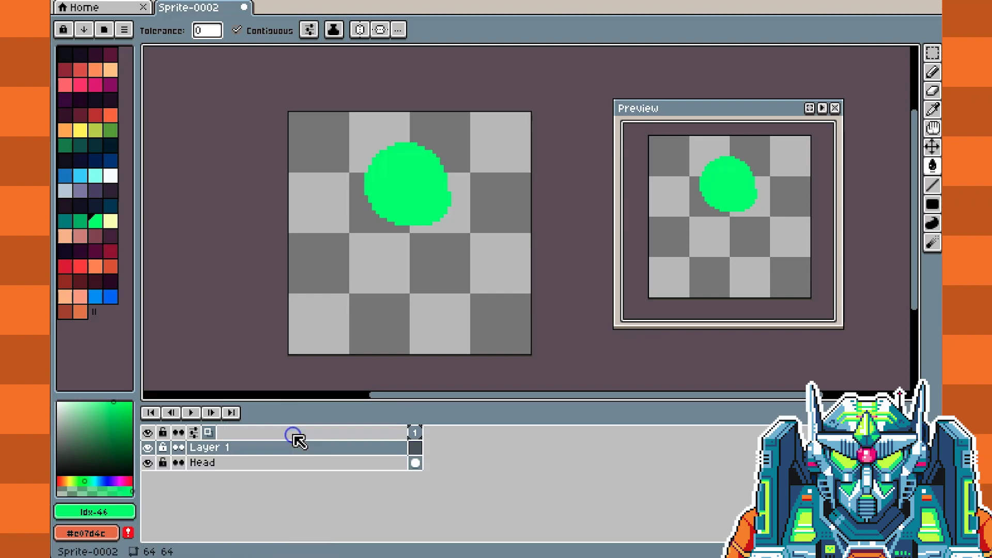
pyautogui.click(212, 454)
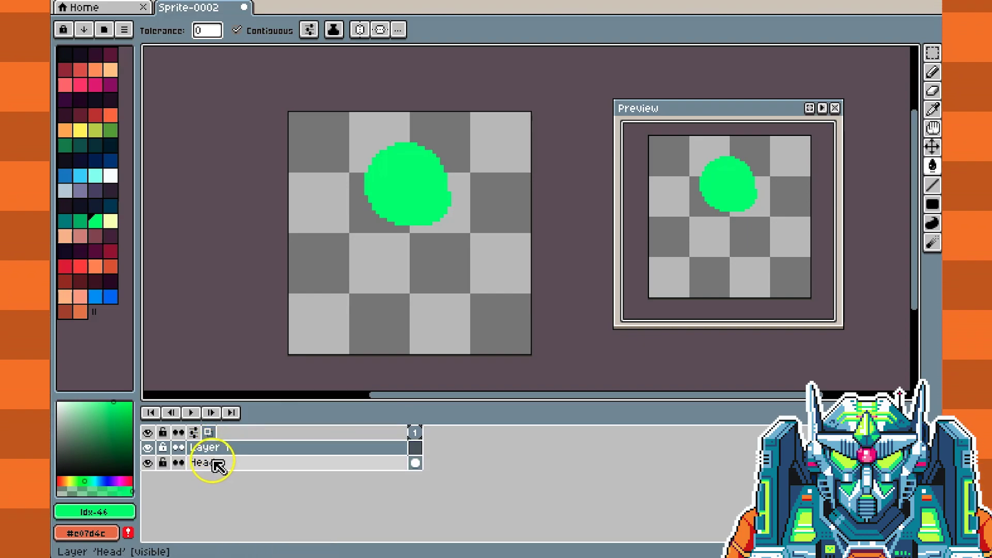
# Draw a blue square outline (palette index 67, 1 px) for the body on the new layer, overlapping the head's lower edge
pyautogui.click(109, 300)
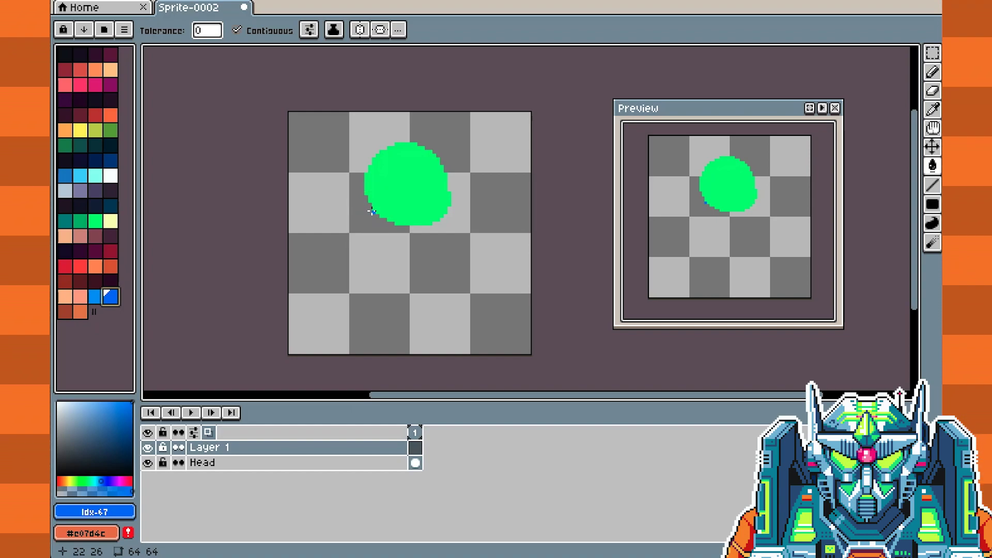
pyautogui.click(930, 206)
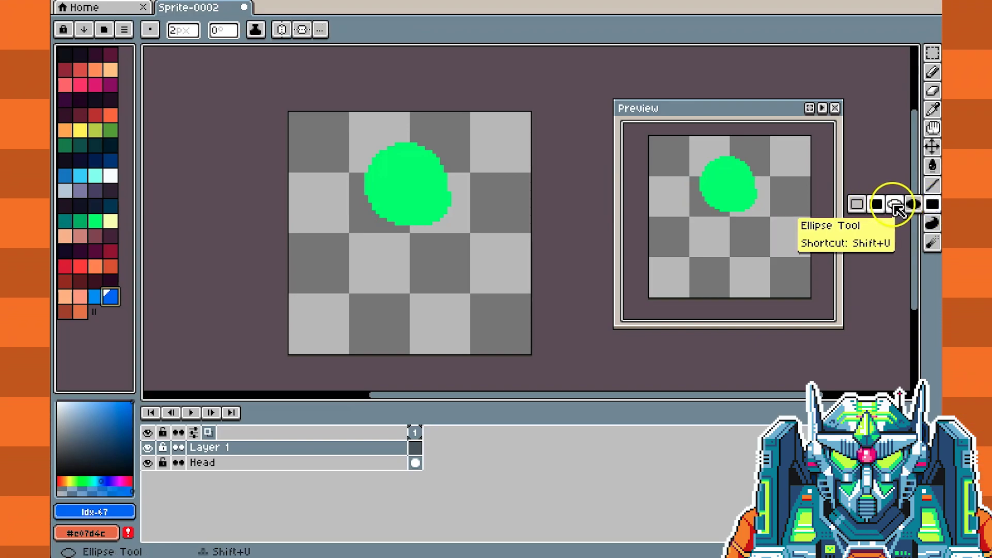
pyautogui.click(931, 207)
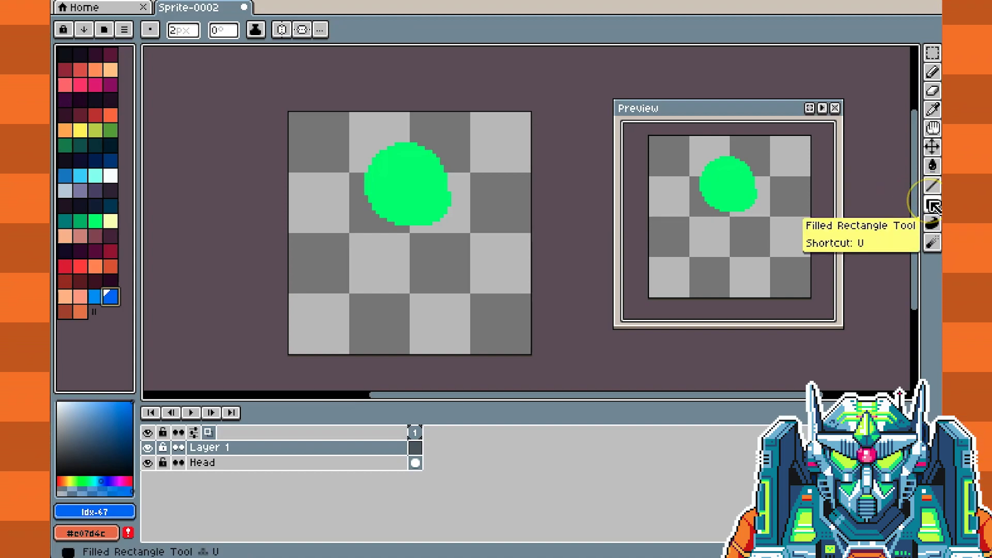
pyautogui.press('u')
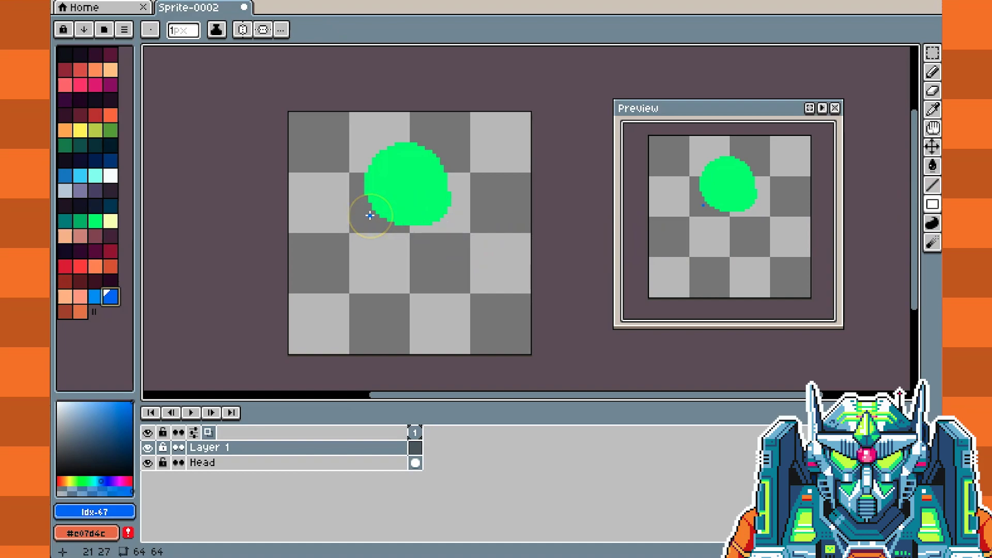
pyautogui.moveTo(370, 215); pyautogui.dragTo(444, 292)
pyautogui.moveTo(406, 205); pyautogui.dragTo(418, 218)
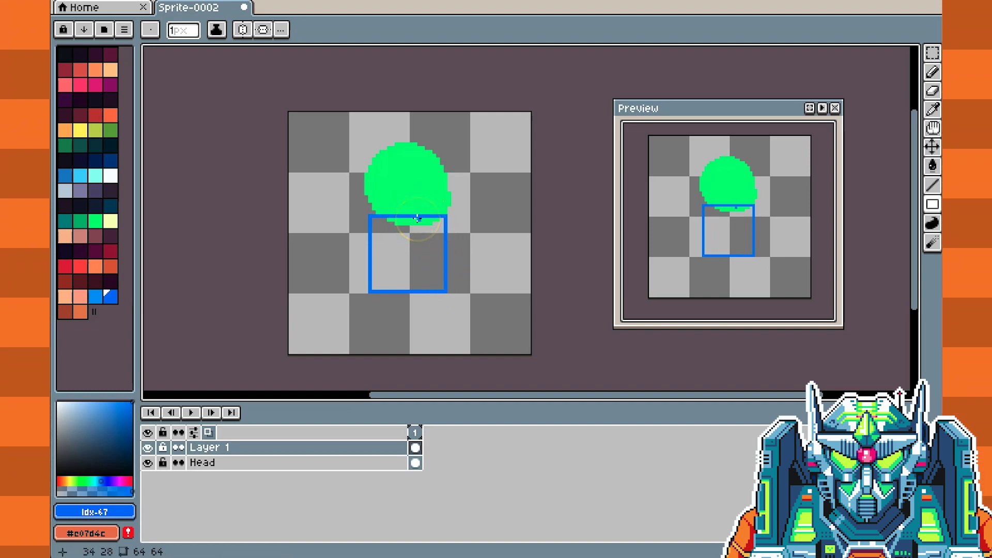
# Fill the body's square outline with the same blue using the Paint Bucket
pyautogui.press('u')
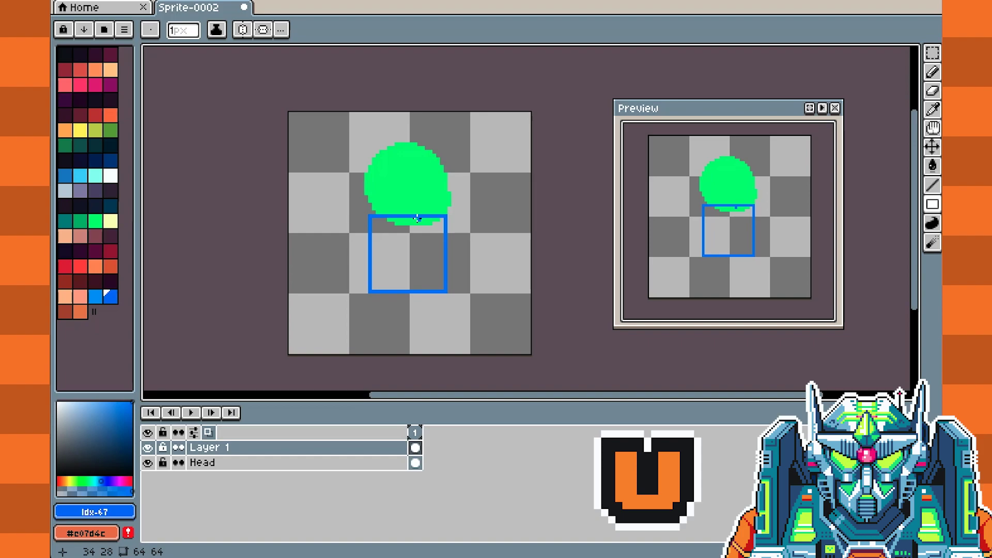
pyautogui.press('g')
pyautogui.click(417, 242)
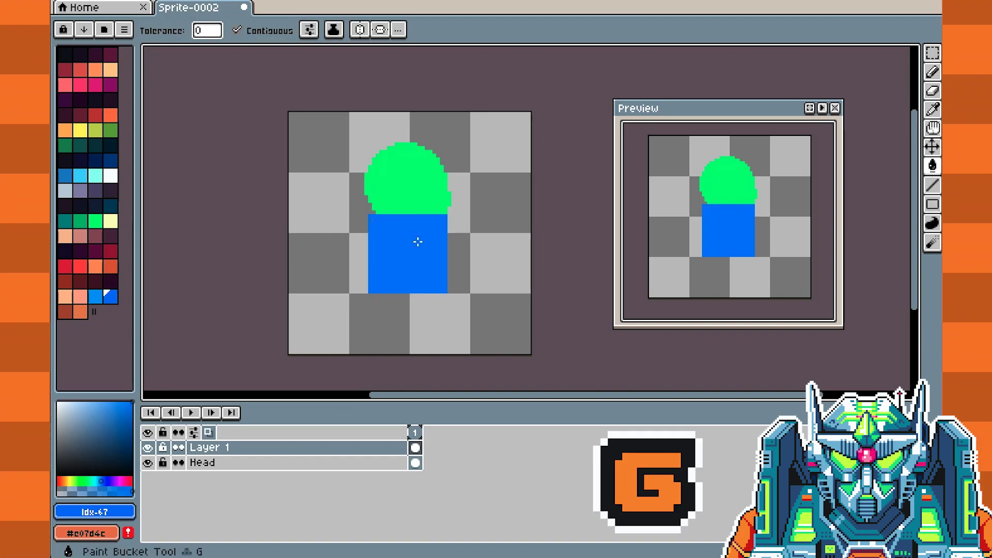
pyautogui.moveTo(932, 203); pyautogui.dragTo(876, 208)
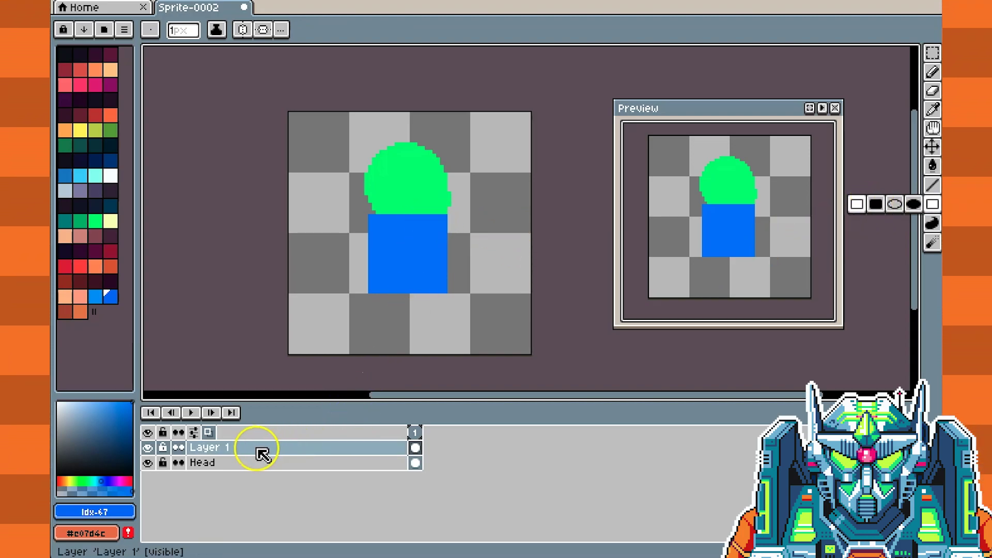
# Rename Layer 1, which holds the blue square, as Body
pyautogui.doubleClick(220, 447)
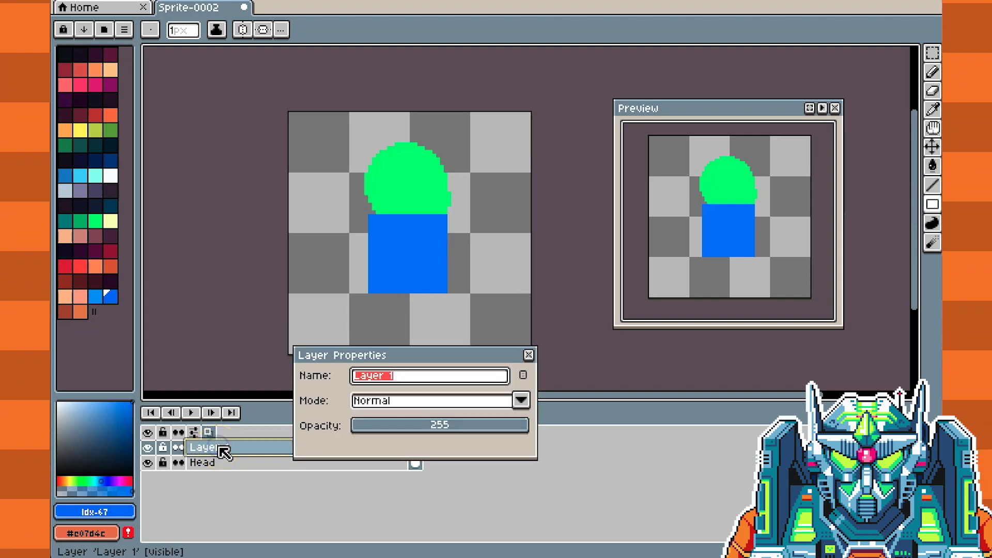
pyautogui.write('Body')
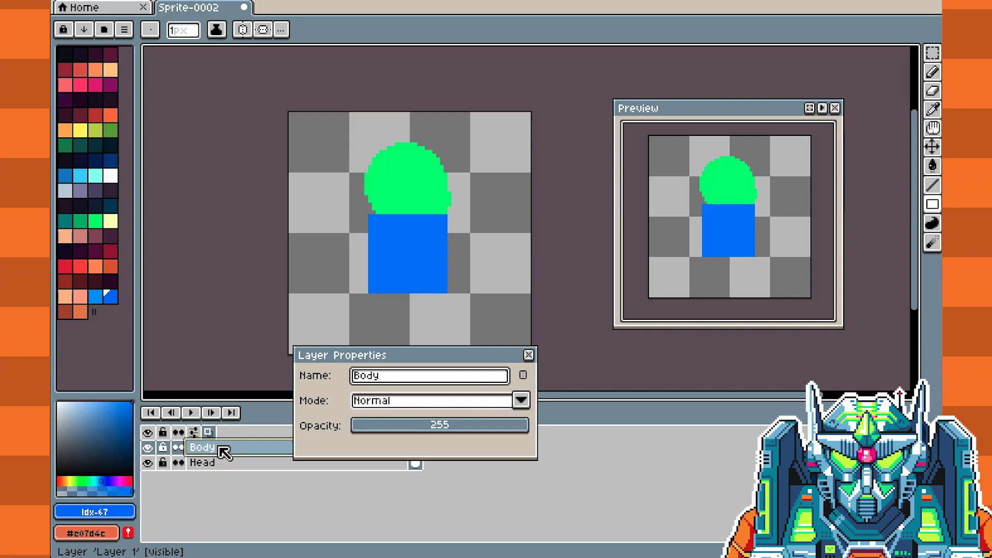
pyautogui.press('Return')
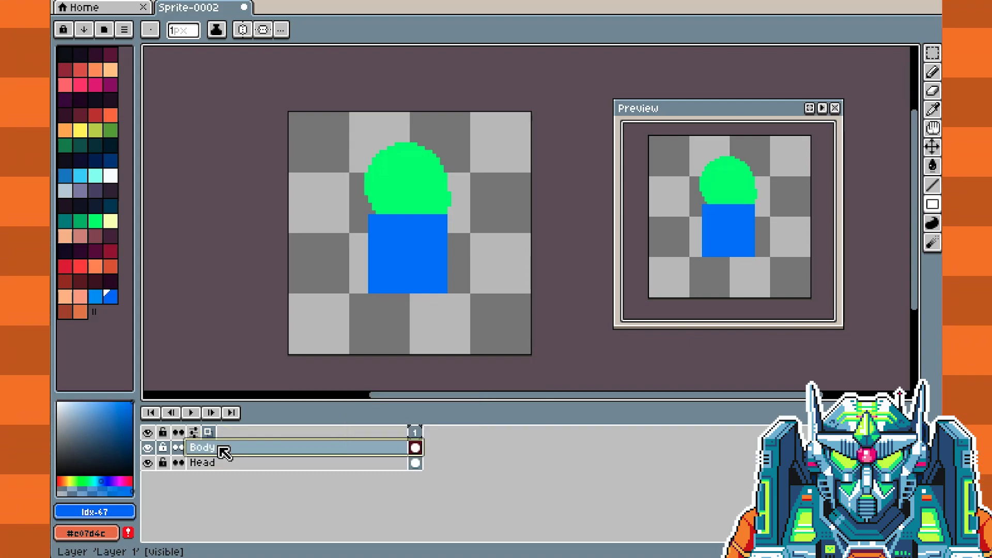
# Move the Body layer below the Head layer so the green head overlaps the blue body
pyautogui.moveTo(227, 447)
pyautogui.mouseDown()
pyautogui.moveTo(284, 417)
pyautogui.moveTo(222, 450)
pyautogui.moveTo(226, 467)
pyautogui.moveTo(235, 447)
pyautogui.mouseUp()
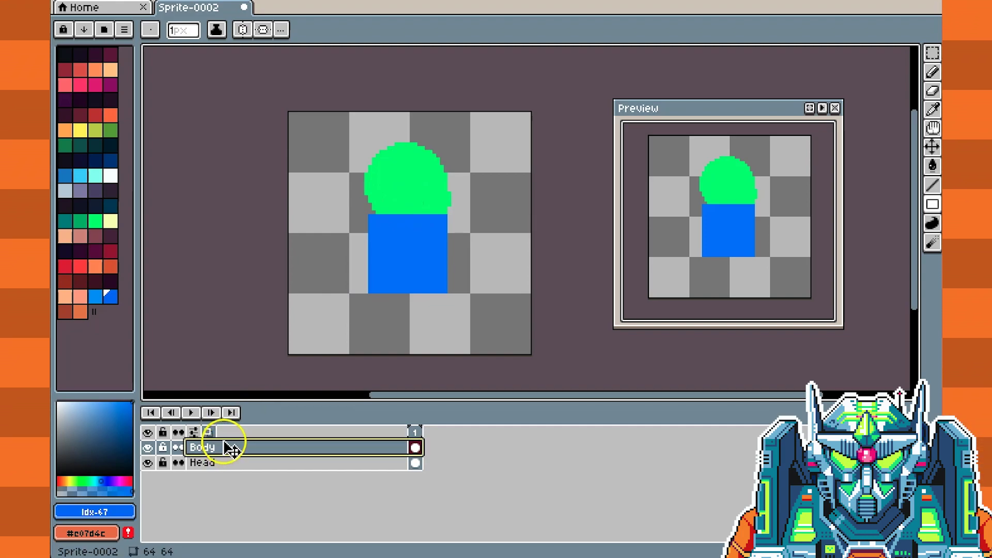
pyautogui.click(213, 461)
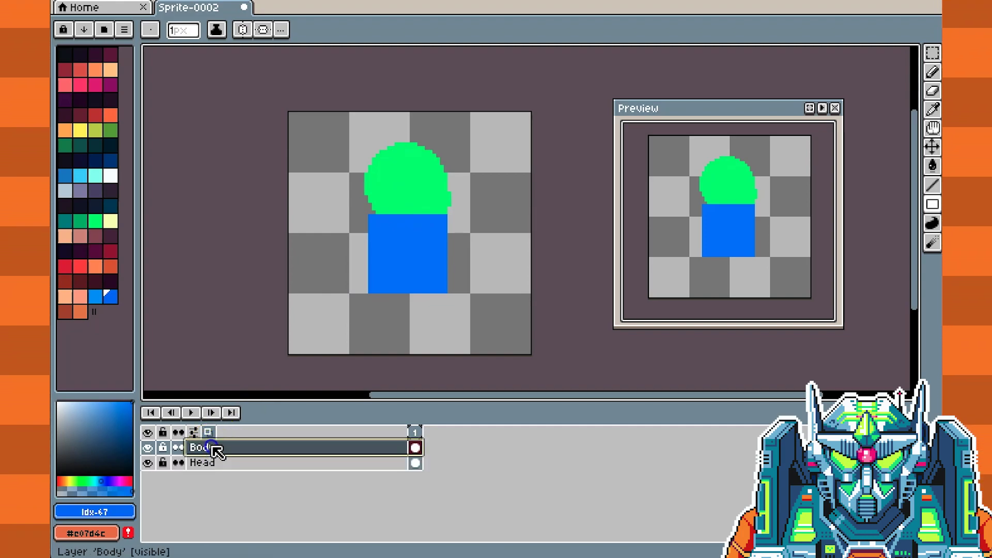
pyautogui.moveTo(215, 465); pyautogui.dragTo(221, 449)
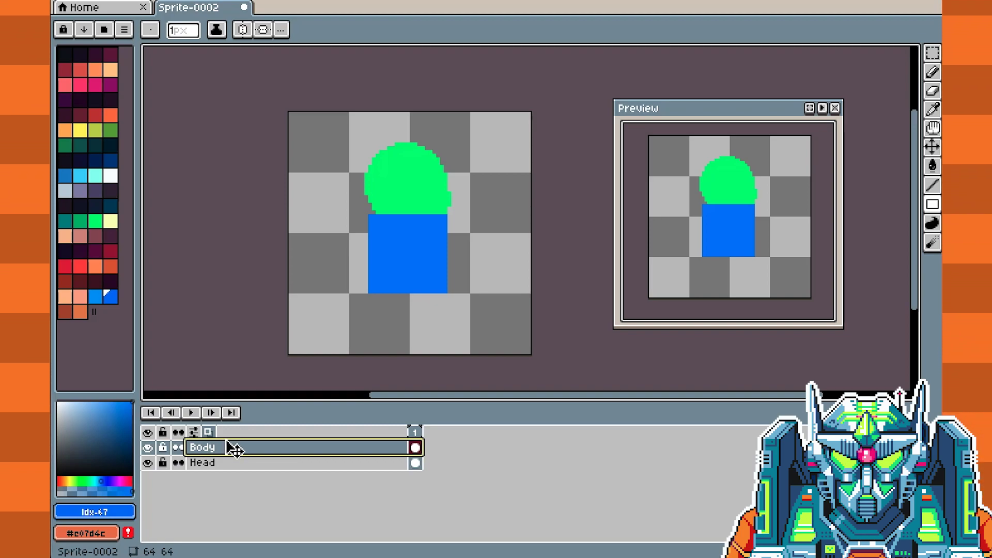
pyautogui.moveTo(227, 444); pyautogui.dragTo(228, 476)
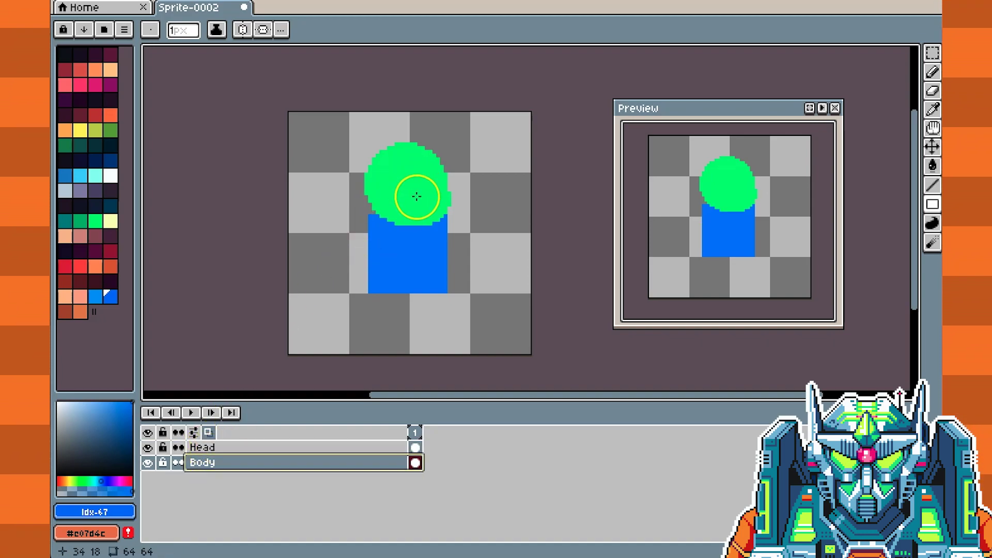
# Add a new layer above the Head layer and choose red (palette index 56) as the drawing colour
pyautogui.rightClick(233, 449)
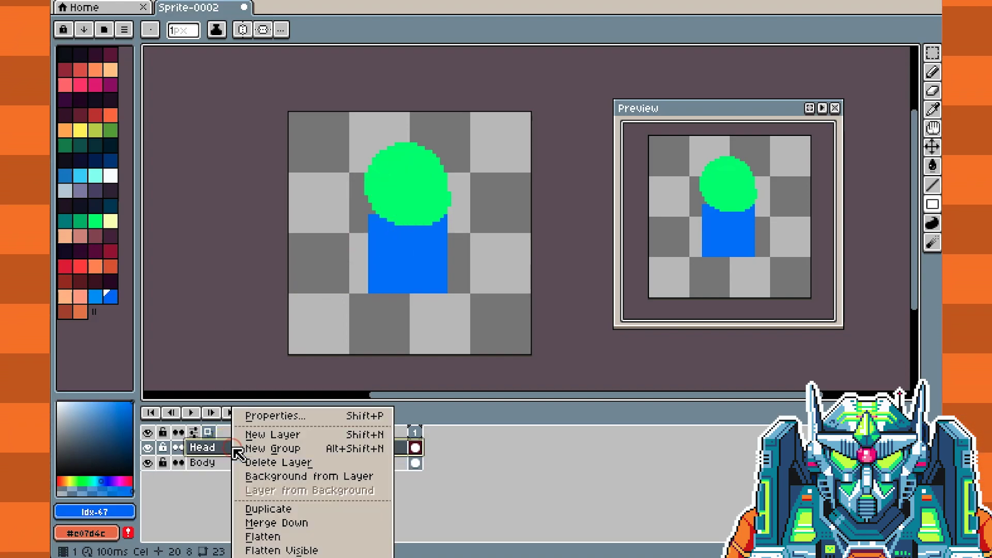
pyautogui.click(264, 432)
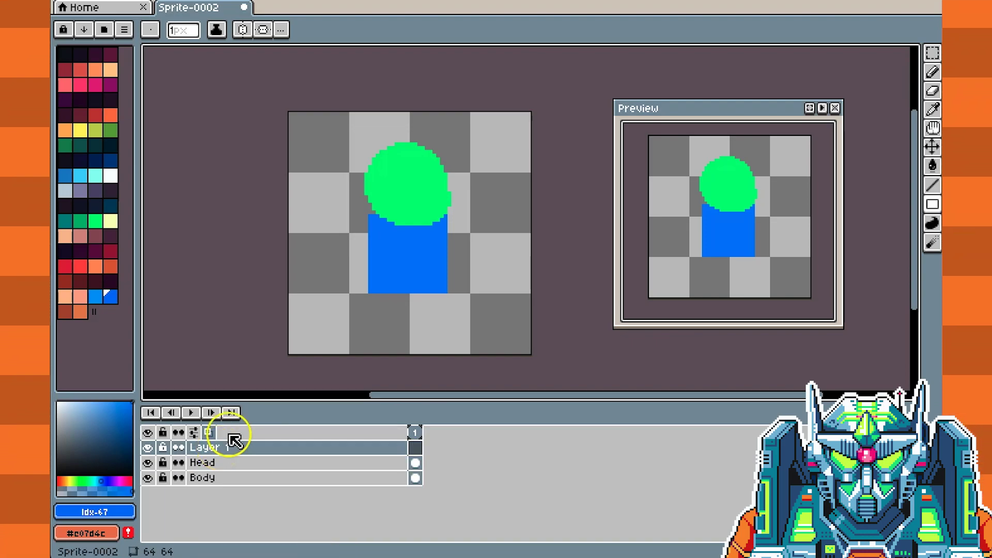
pyautogui.click(66, 266)
pyautogui.click(355, 219)
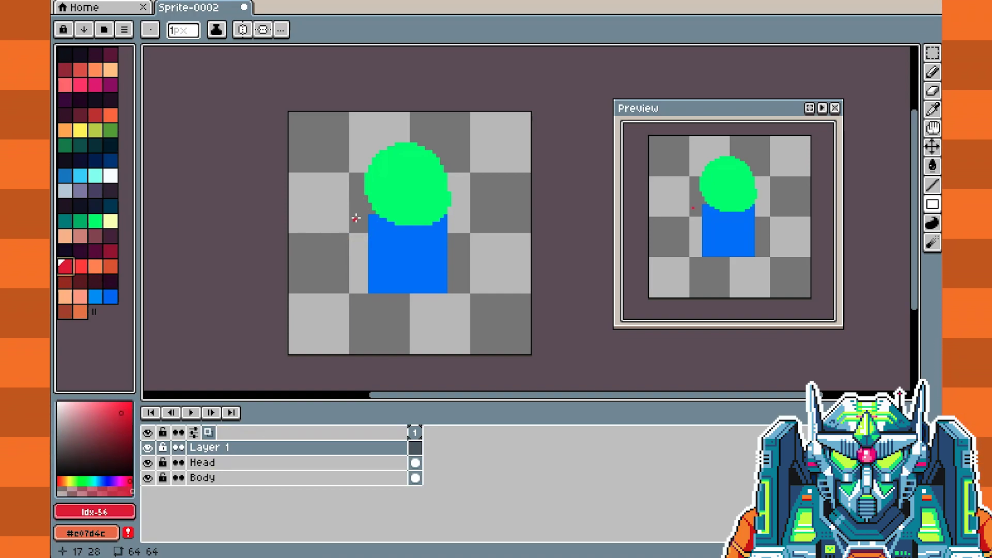
# Draw a vertical red arm along the body's left edge with the Line tool and an 8 px round brush
pyautogui.click(930, 191)
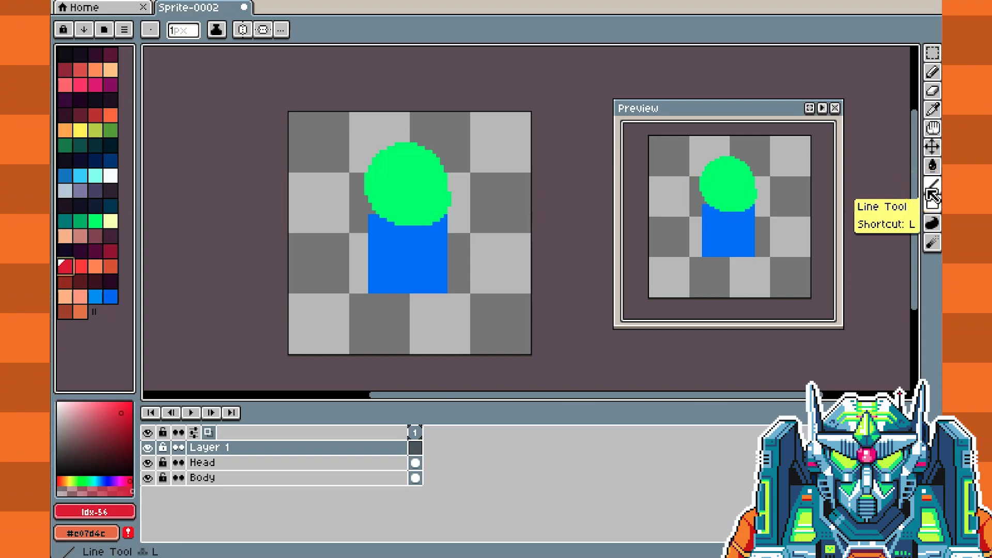
pyautogui.click(364, 247)
pyautogui.press('l')
pyautogui.click(364, 247)
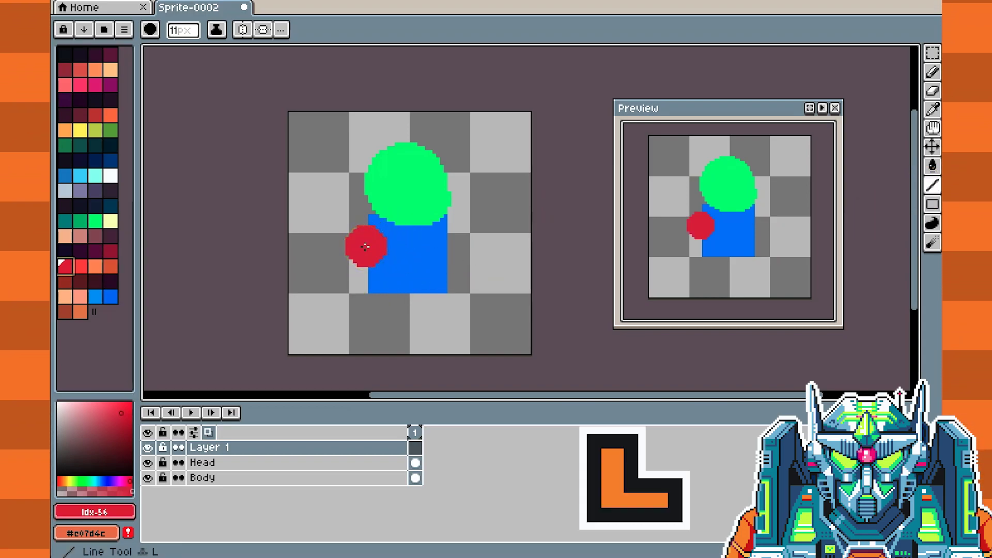
pyautogui.hotkey('ctrl', 'z')
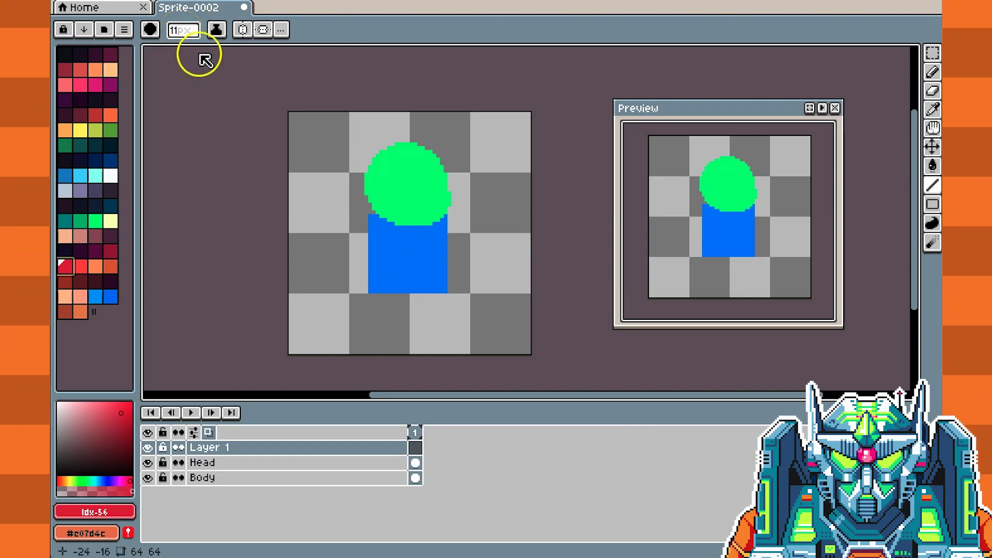
pyautogui.click(363, 221)
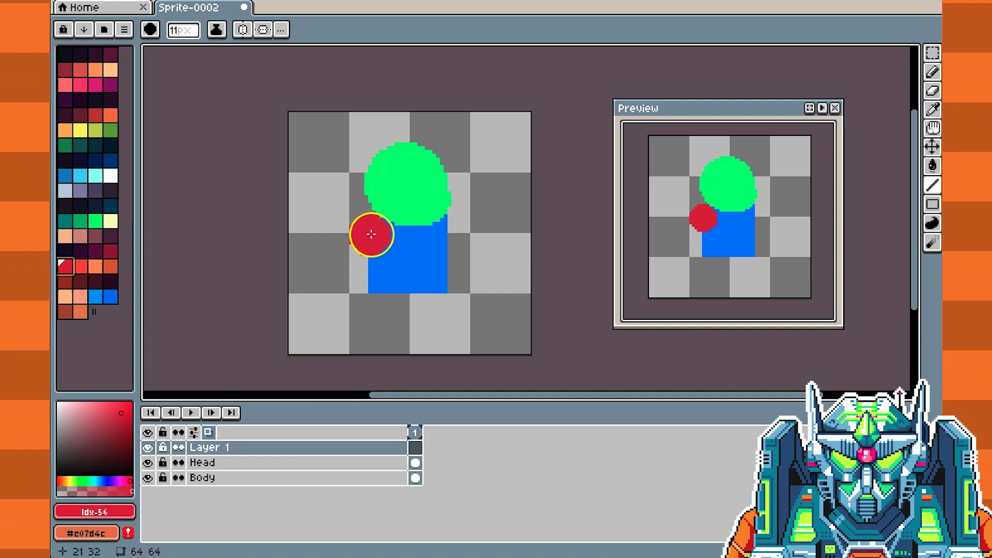
pyautogui.press('-')
pyautogui.press('-')
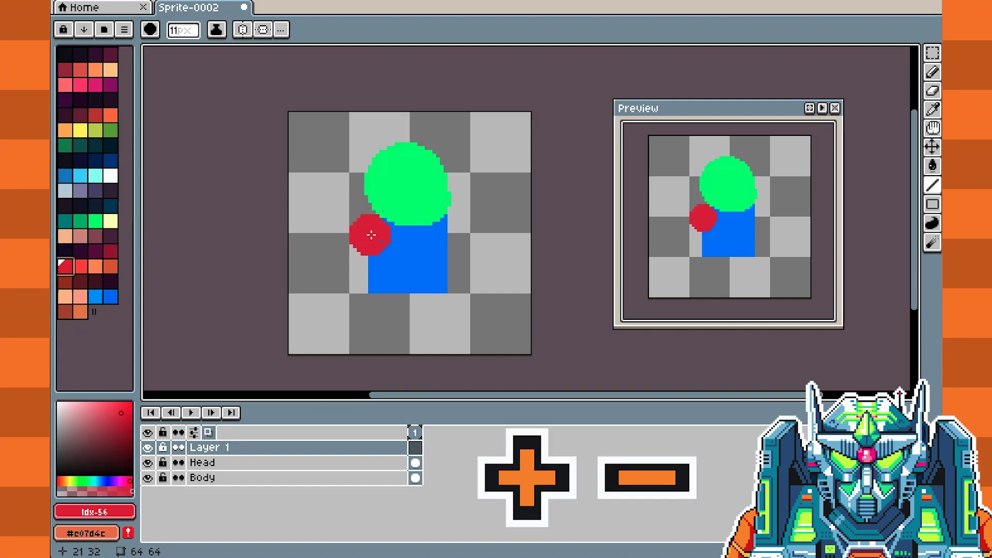
pyautogui.press('-')
pyautogui.press('-')
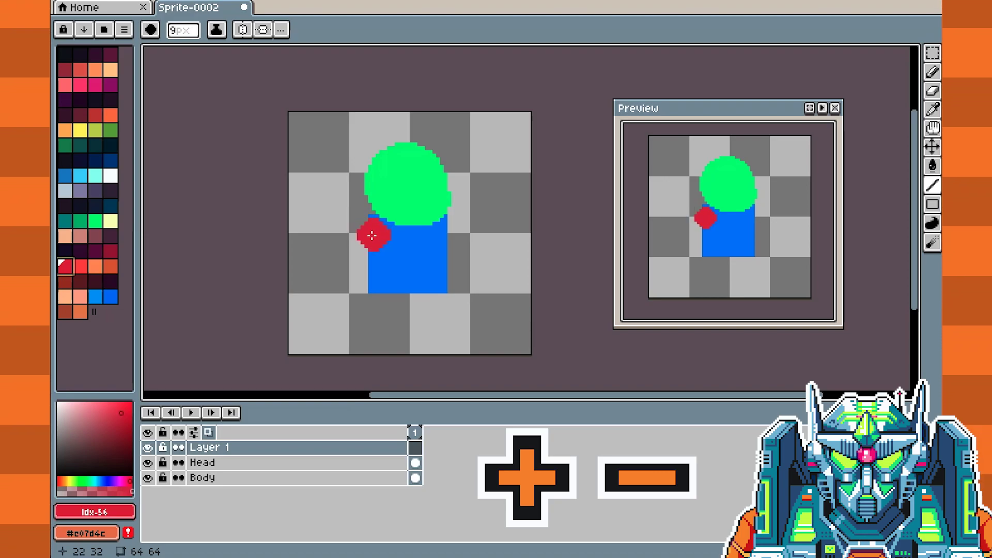
pyautogui.press('+')
pyautogui.press('+')
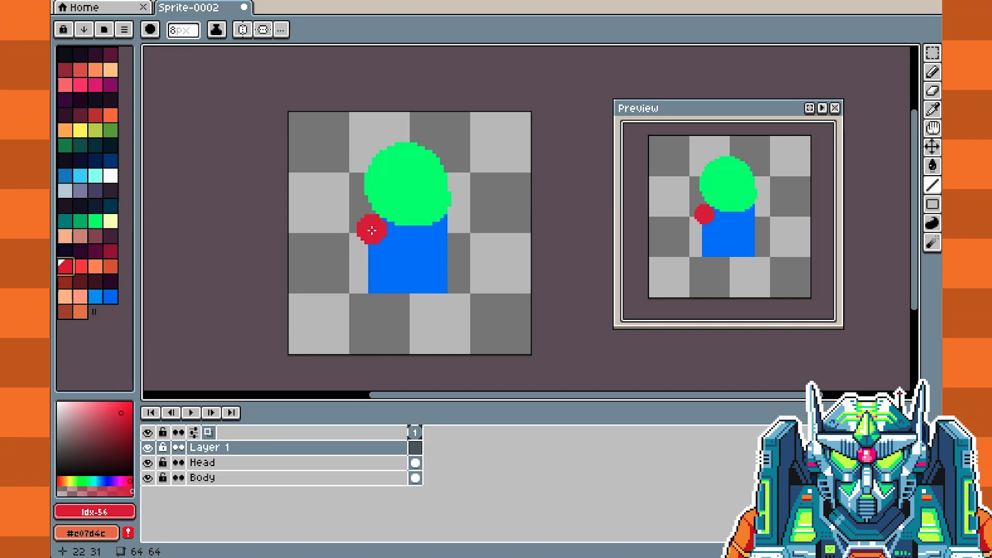
pyautogui.keyDown('shift'); pyautogui.click(370, 252); pyautogui.keyUp('shift')
pyautogui.moveTo(369, 251); pyautogui.dragTo(370, 273)
# Add a rounded red hand at the arm's lower end with a 10 px brush
pyautogui.press('+')
pyautogui.press('+')
pyautogui.click(369, 275)
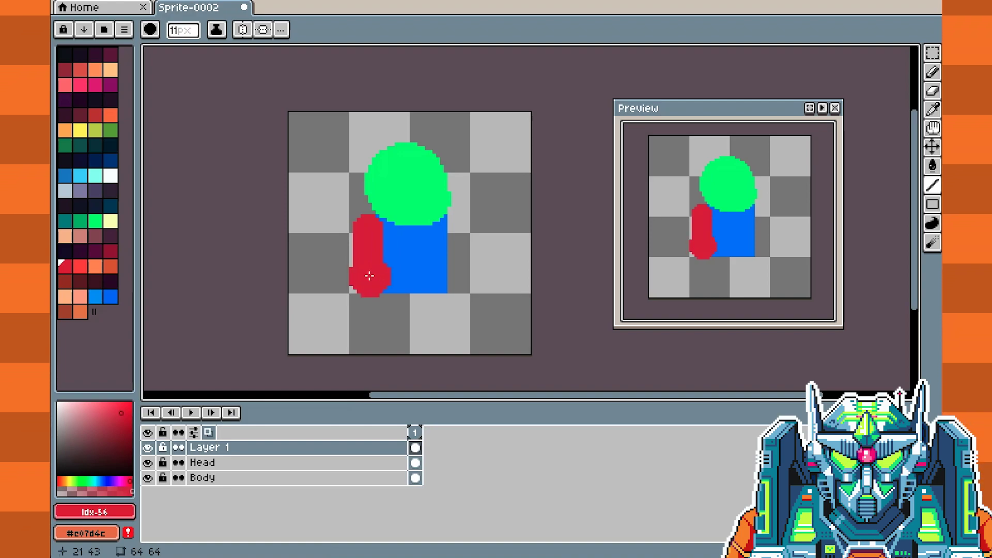
pyautogui.moveTo(369, 276); pyautogui.dragTo(372, 278)
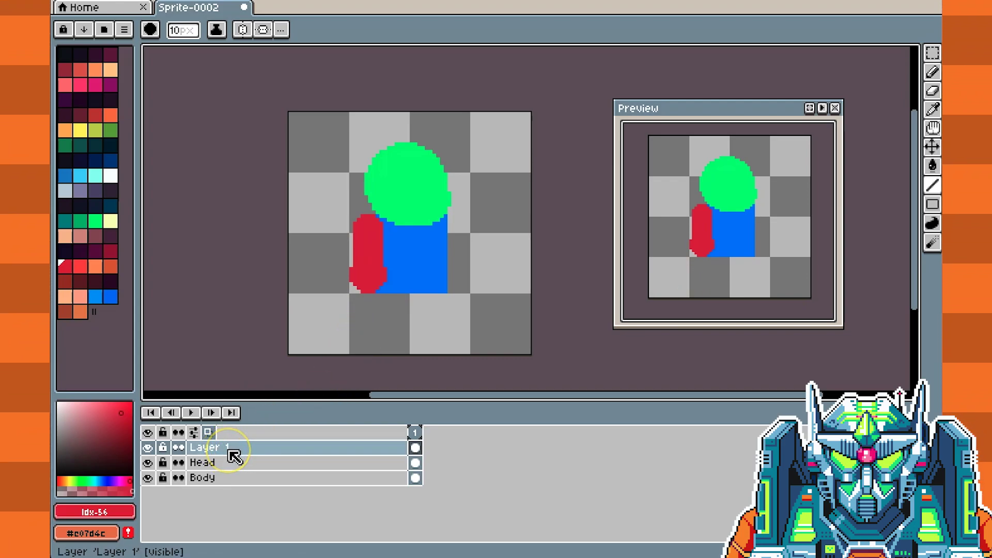
# Rename the red arm's layer as Left Arm
pyautogui.doubleClick(230, 452)
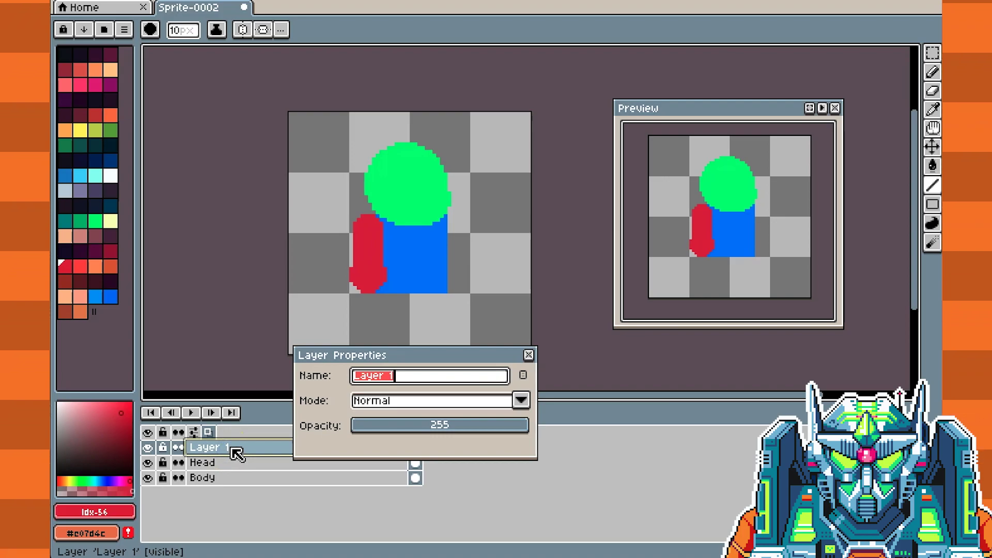
pyautogui.write('Arm')
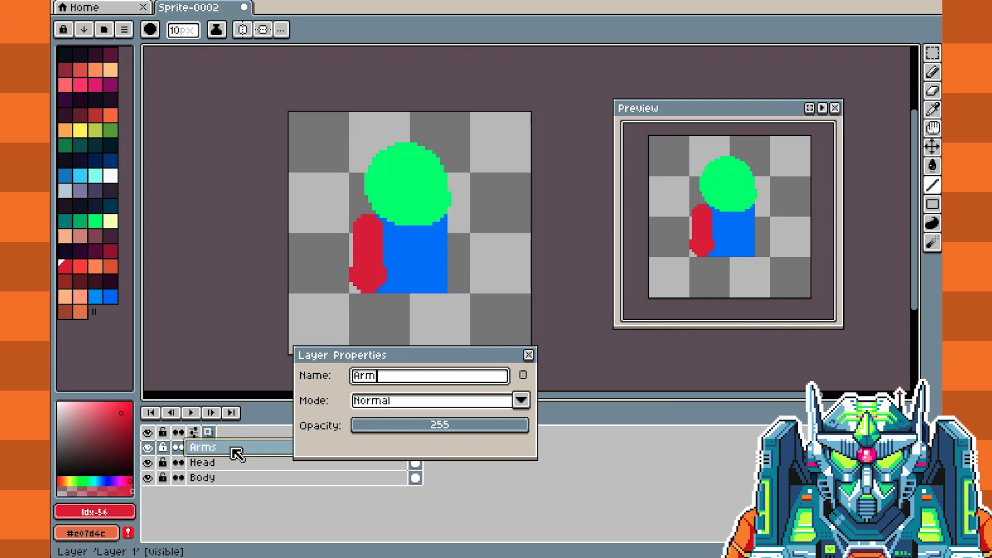
pyautogui.press('Return')
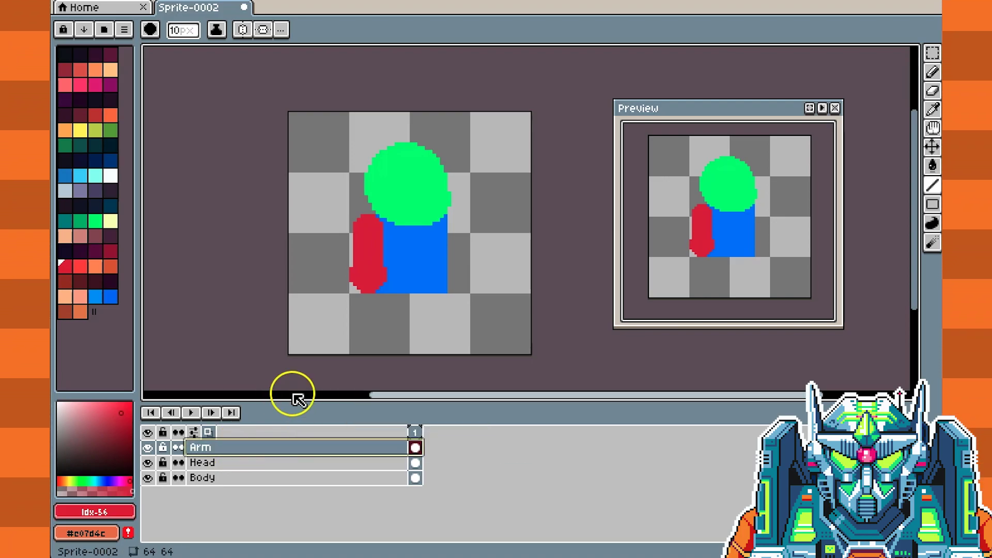
pyautogui.doubleClick(228, 454)
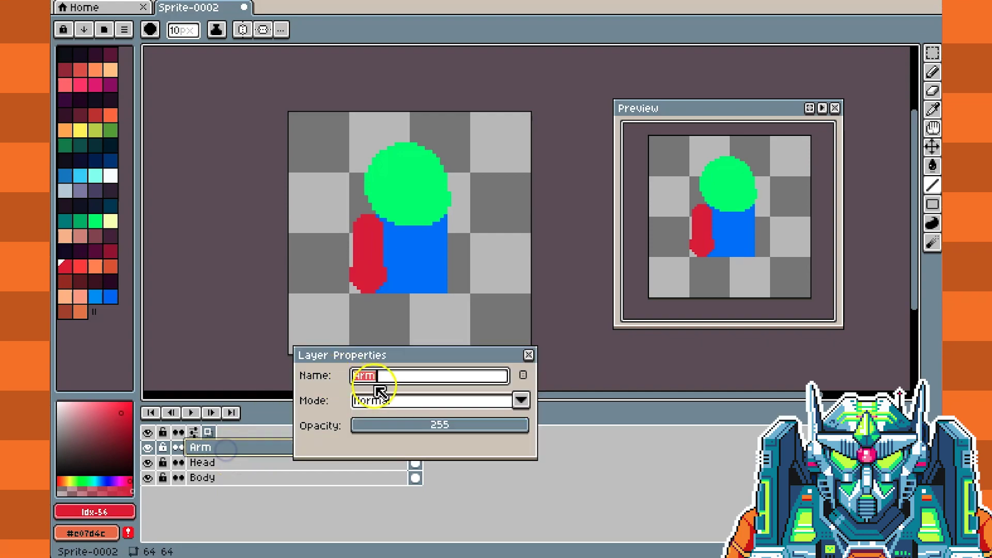
pyautogui.click(391, 377)
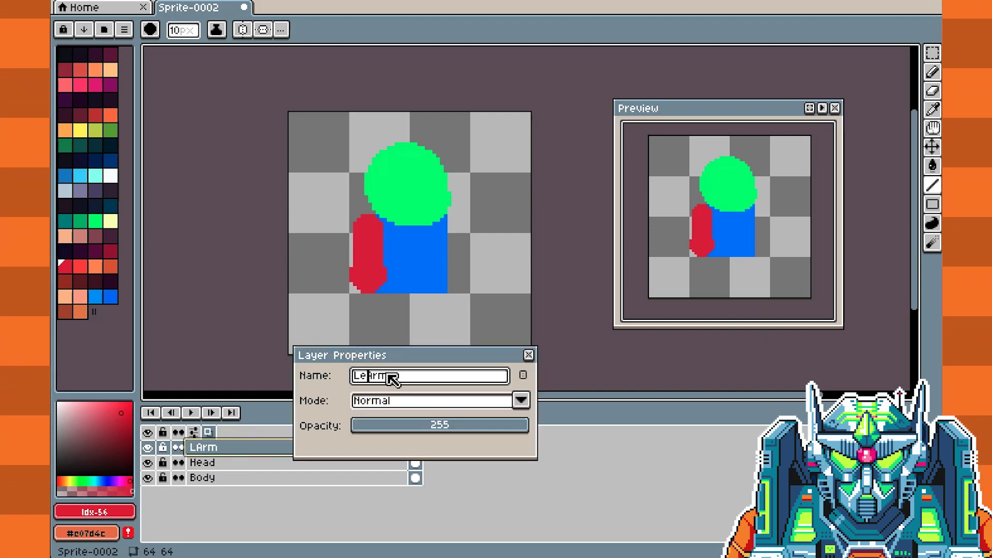
pyautogui.press('Return')
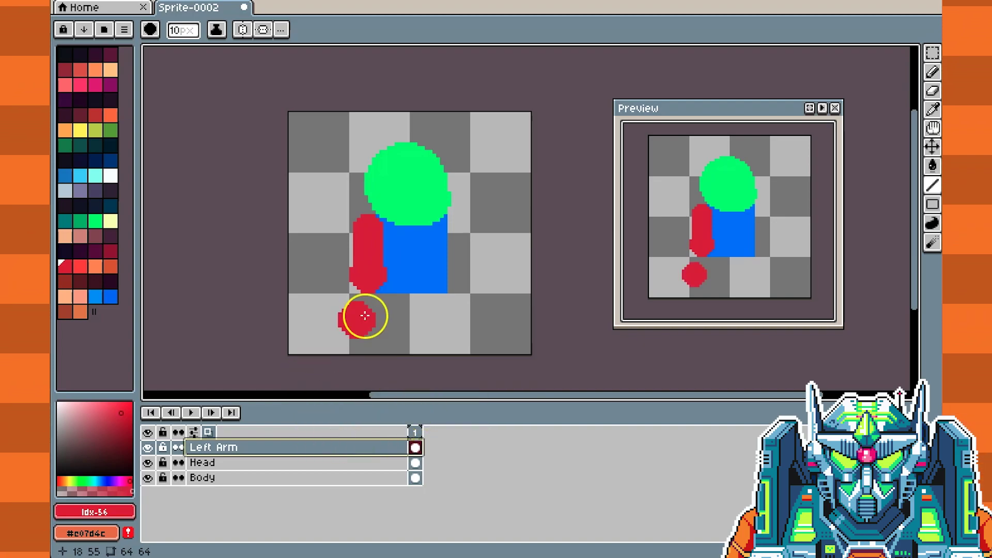
pyautogui.click(374, 310)
pyautogui.hotkey('ctrl', 'z')
pyautogui.click(455, 235)
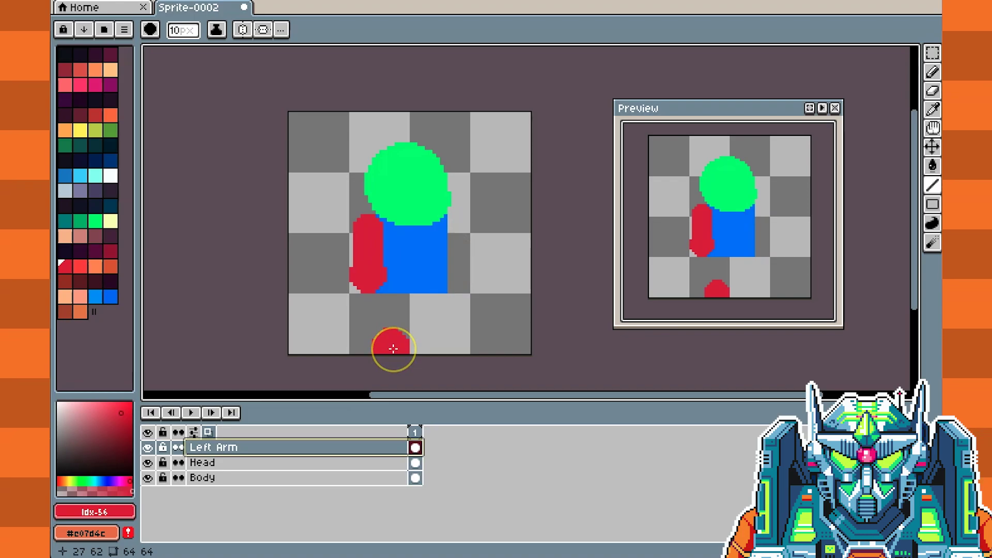
# Duplicate the Left Arm layer
pyautogui.moveTo(232, 448); pyautogui.dragTo(228, 454)
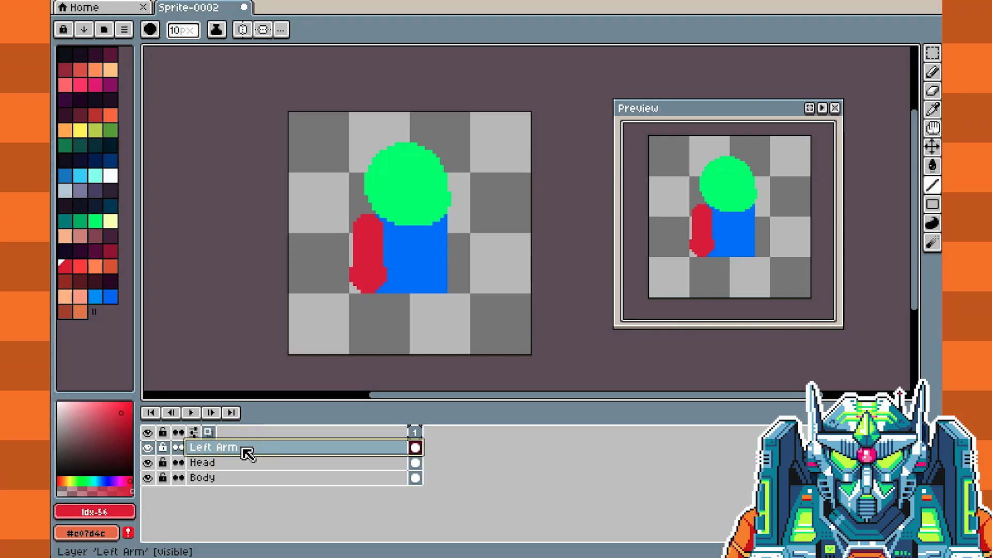
pyautogui.click(230, 448)
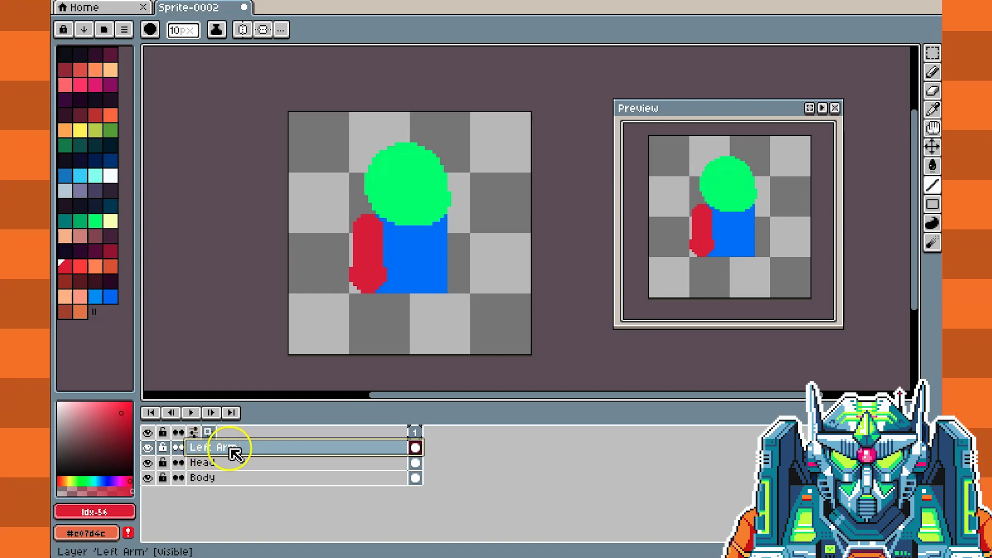
pyautogui.rightClick(233, 450)
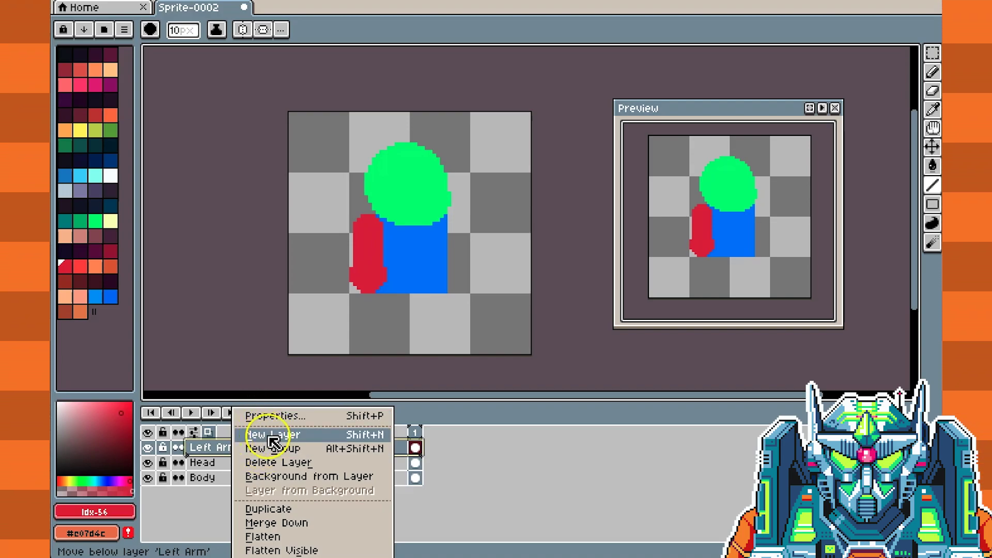
pyautogui.click(269, 510)
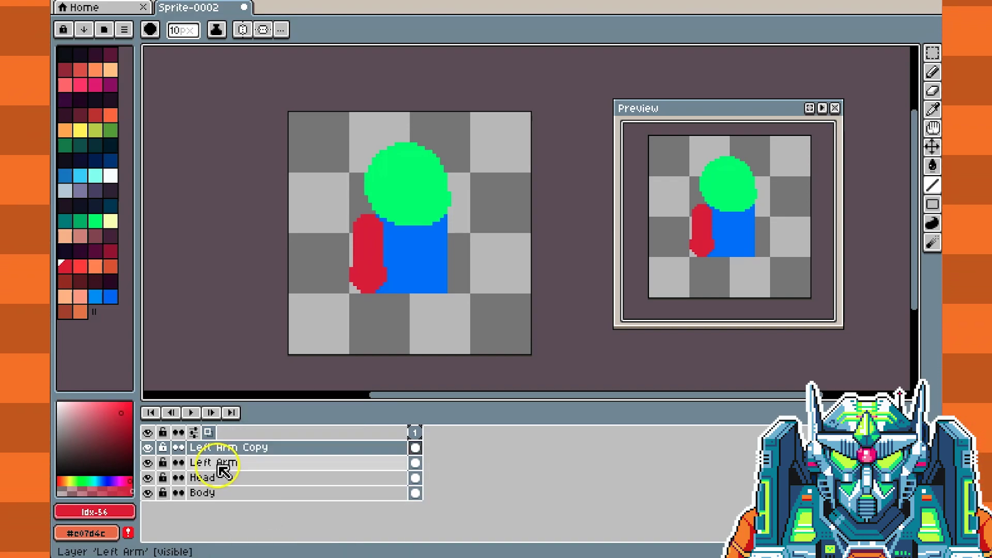
# Move the duplicated red arm horizontally with the Move tool to the opposite edge of the blue body
pyautogui.moveTo(342, 296)
pyautogui.mouseDown()
pyautogui.moveTo(375, 265)
pyautogui.moveTo(366, 227)
pyautogui.moveTo(372, 286)
pyautogui.moveTo(372, 226)
pyautogui.moveTo(364, 310)
pyautogui.moveTo(391, 338)
pyautogui.moveTo(373, 268)
pyautogui.moveTo(332, 265)
pyautogui.moveTo(351, 250)
pyautogui.moveTo(417, 271)
pyautogui.moveTo(367, 269)
pyautogui.mouseUp()
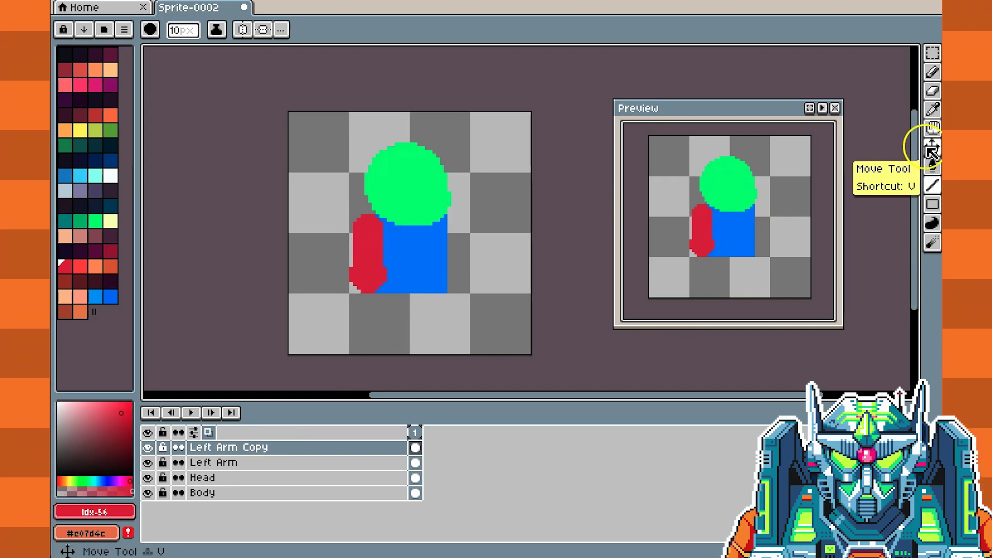
pyautogui.press('v')
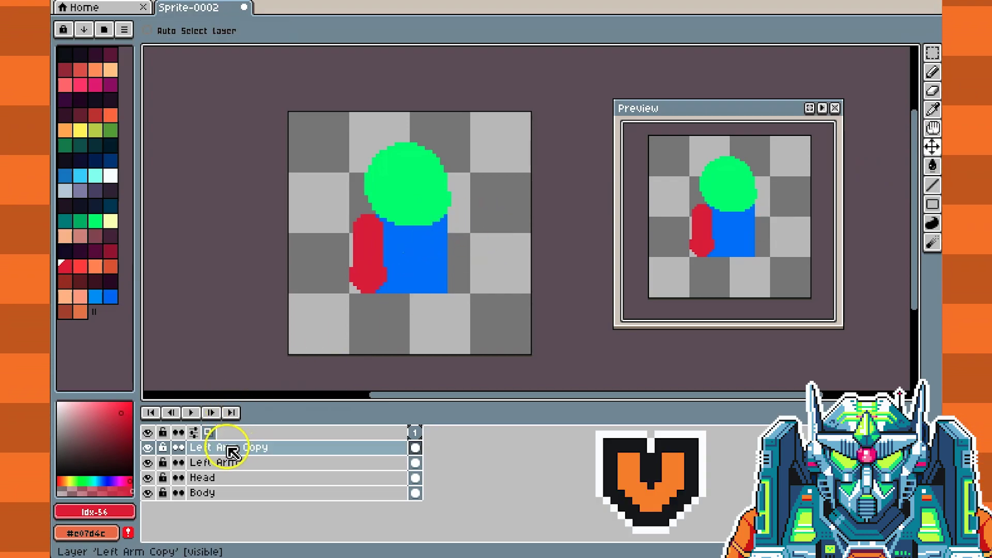
pyautogui.moveTo(383, 281); pyautogui.dragTo(446, 252)
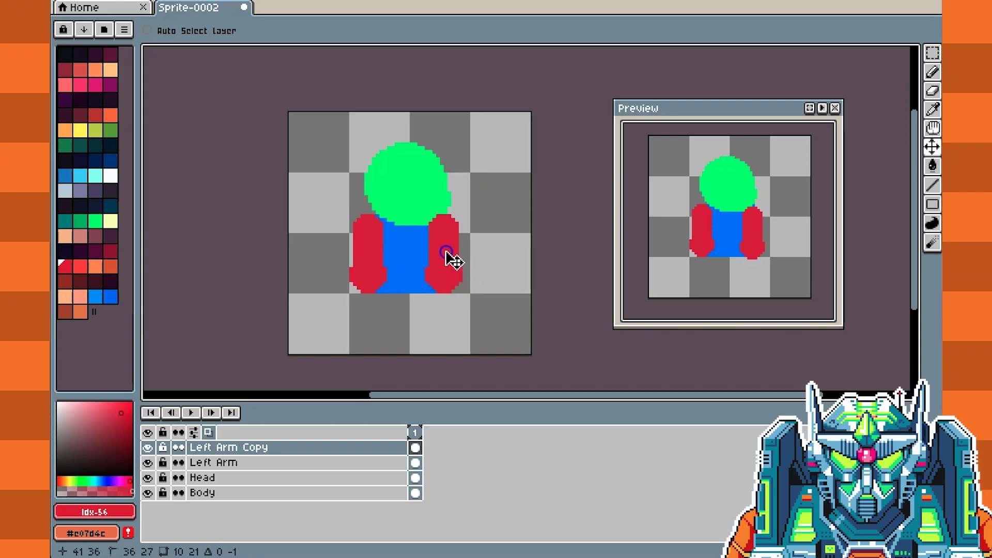
# Rename the Left Arm Copy layer as Right Arm
pyautogui.click(255, 453)
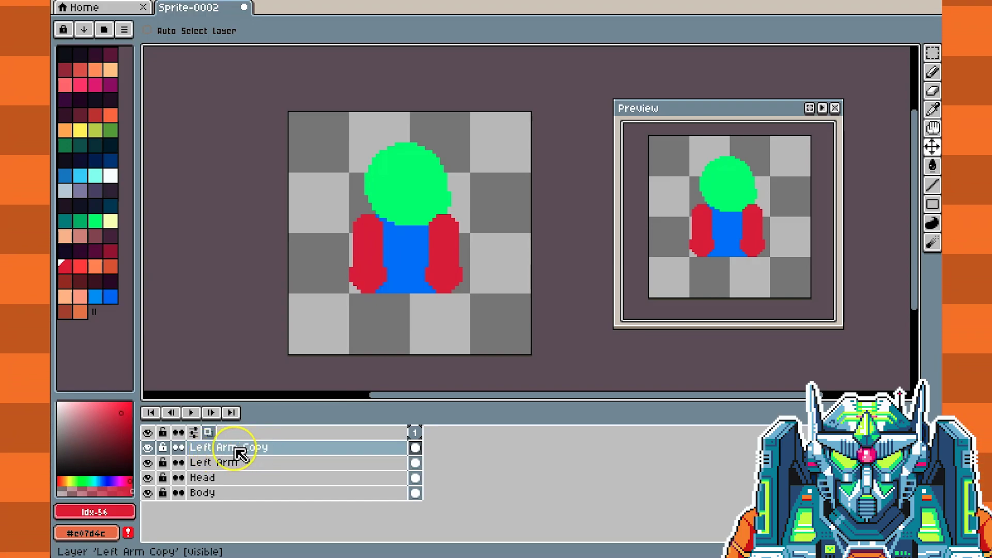
pyautogui.doubleClick(239, 453)
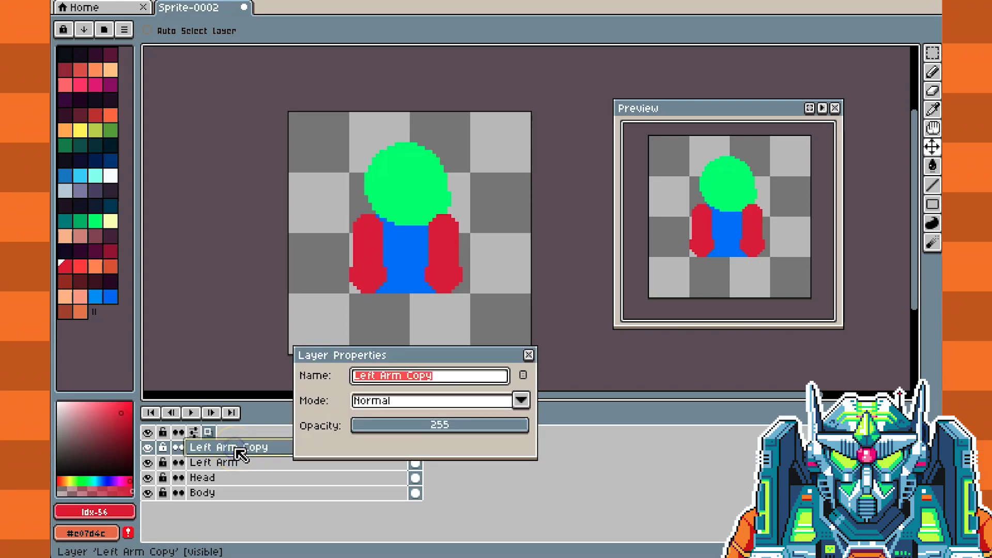
pyautogui.write('Right Arm')
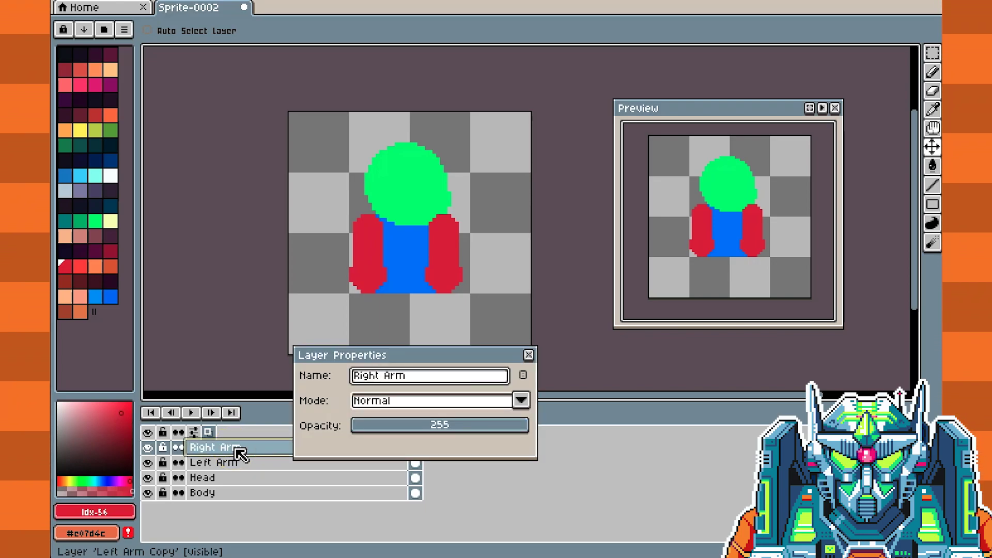
pyautogui.press('Return')
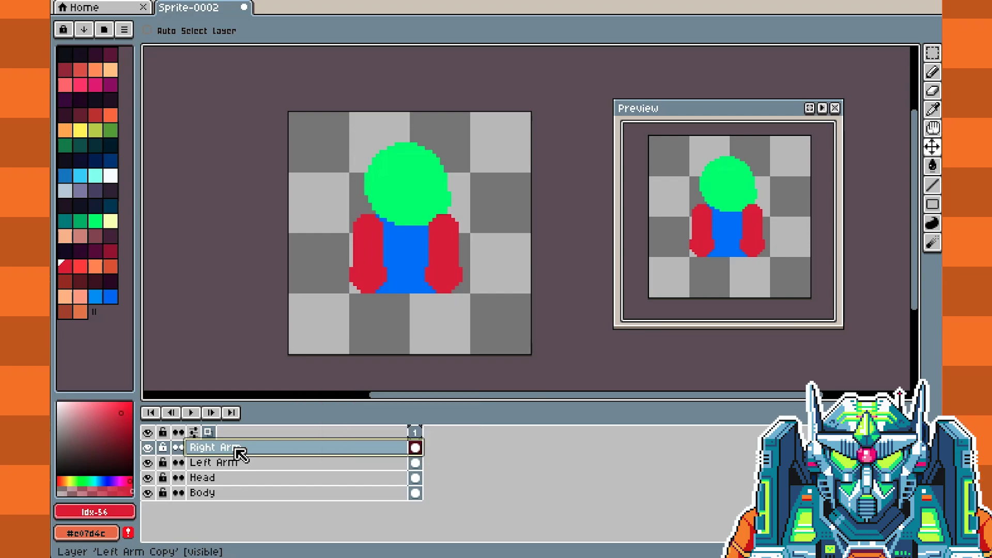
# Reorder the Right Arm layer below Body so the arm sits behind the torso
pyautogui.click(273, 449)
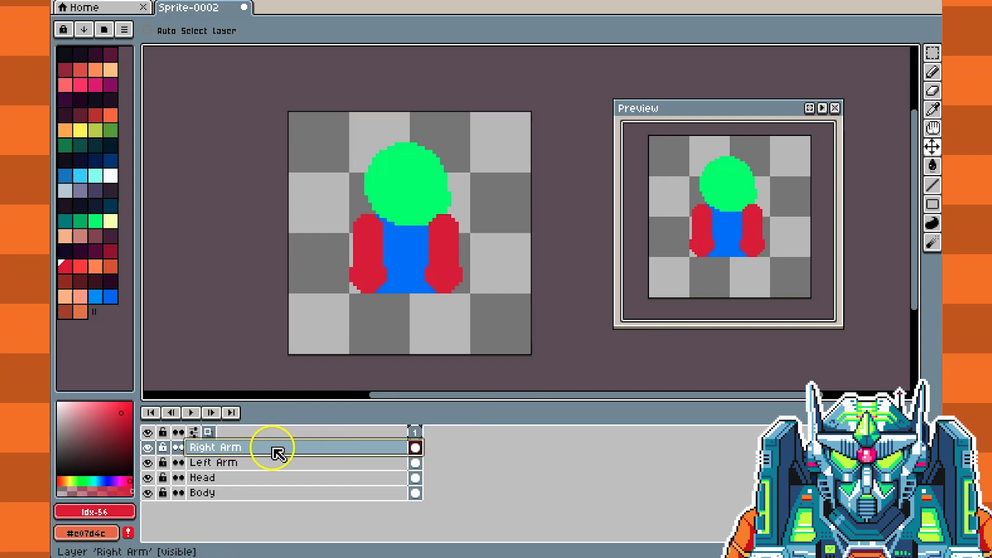
pyautogui.click(277, 451)
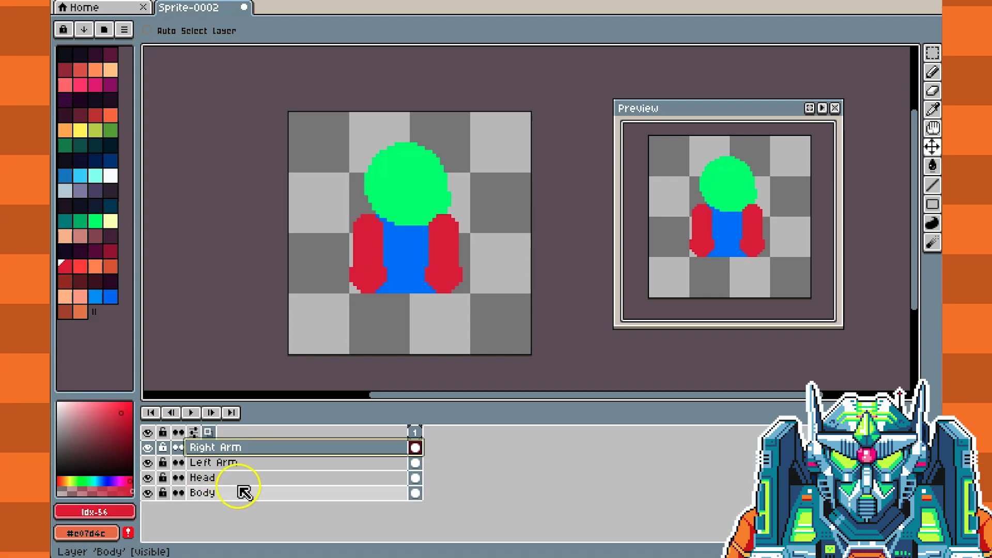
pyautogui.moveTo(250, 448); pyautogui.dragTo(257, 502)
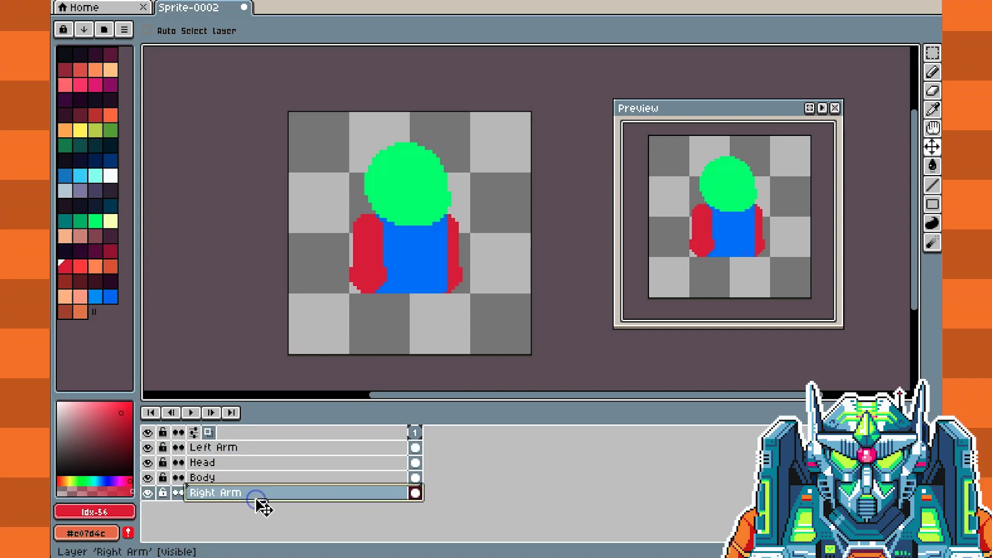
pyautogui.moveTo(460, 266); pyautogui.dragTo(460, 257)
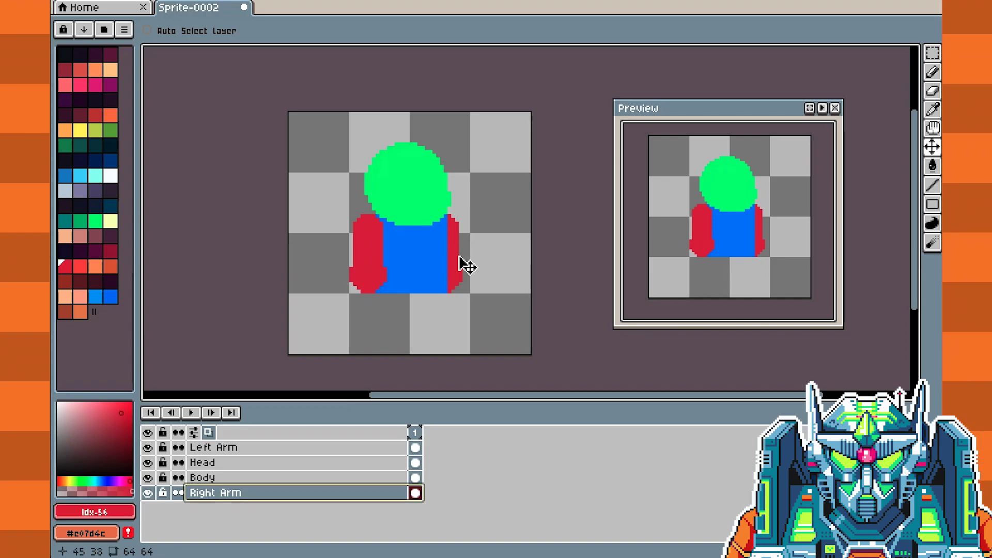
pyautogui.click(343, 411)
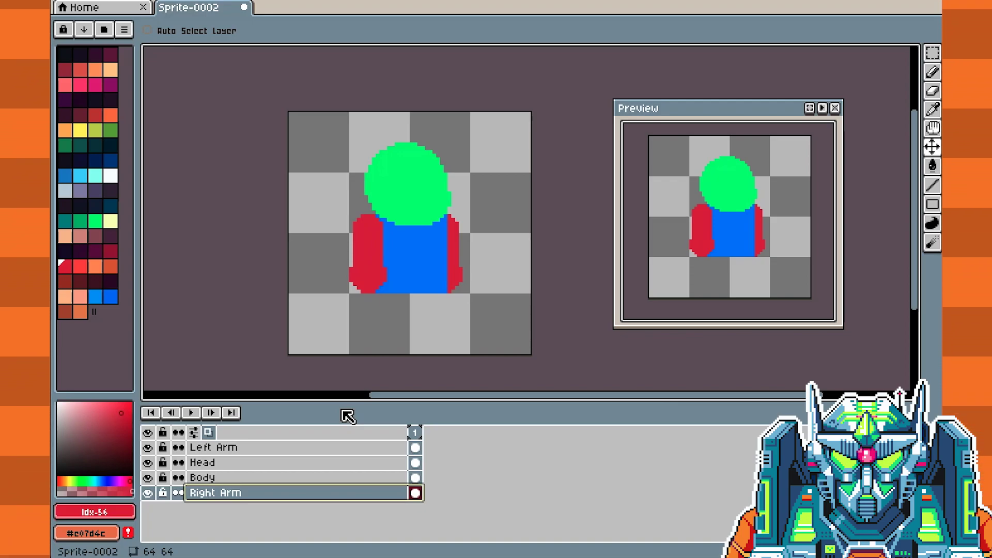
# Add a new layer above Left Arm and name it Legs
pyautogui.rightClick(276, 452)
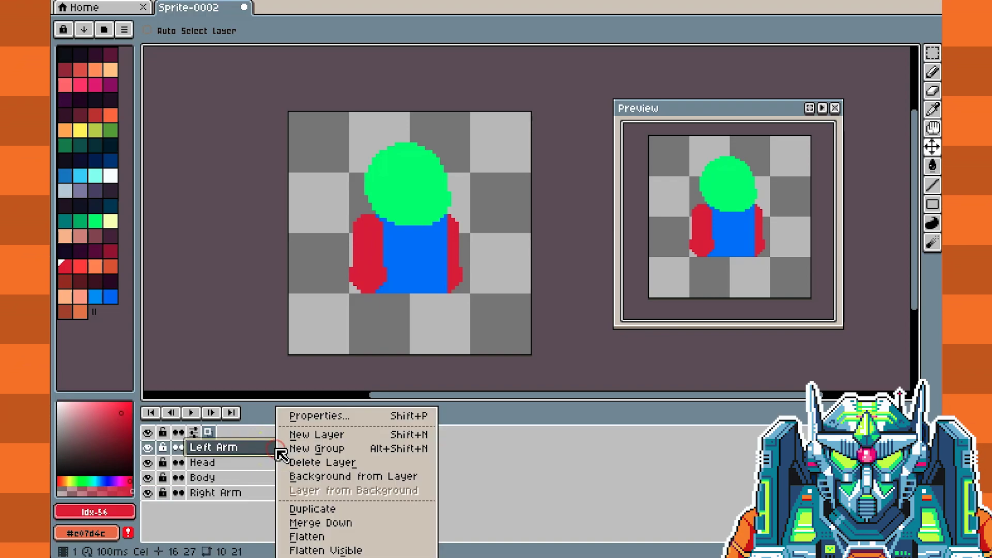
pyautogui.click(313, 438)
pyautogui.click(227, 448)
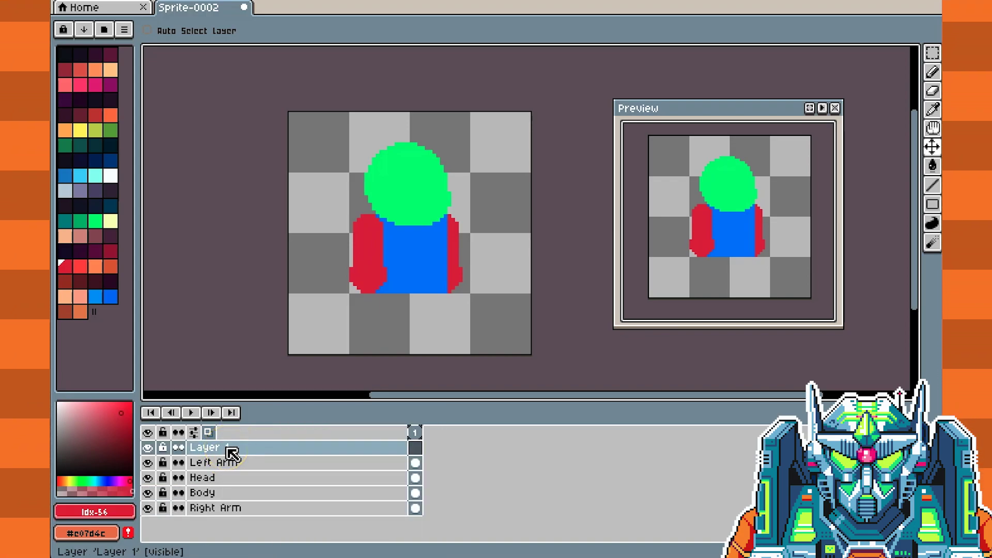
pyautogui.doubleClick(227, 448)
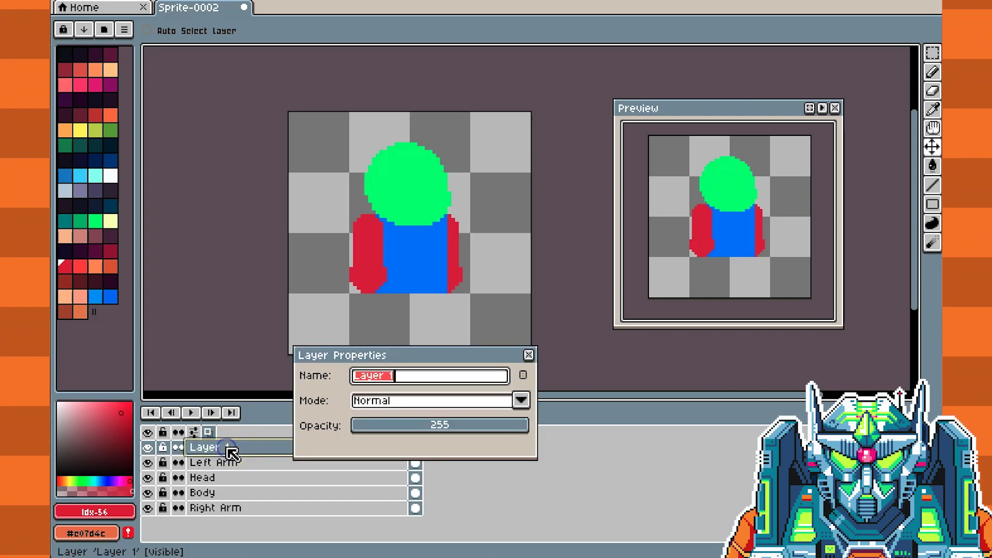
pyautogui.write('LEG')
pyautogui.press('BackSpace')
pyautogui.press('BackSpace')
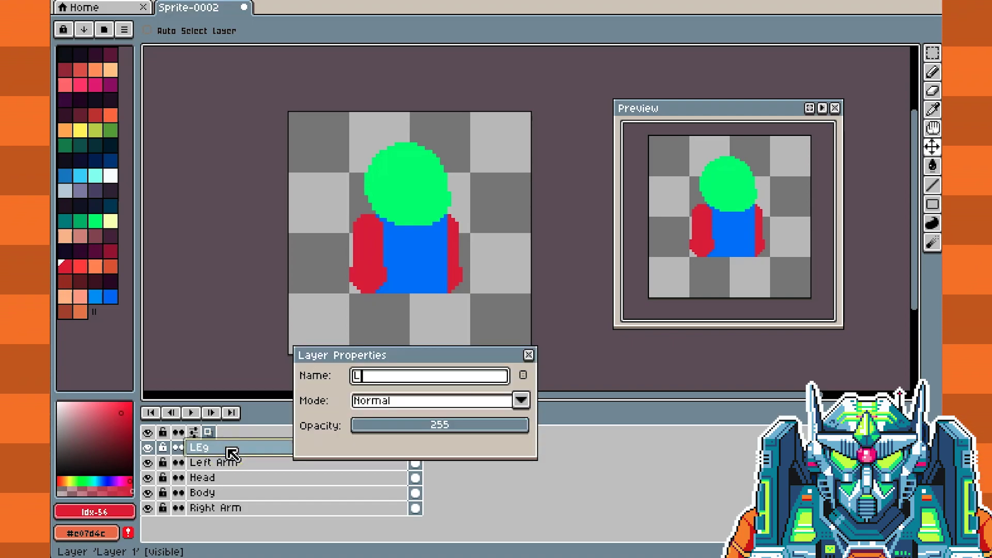
pyautogui.write('egs')
pyautogui.press('Return')
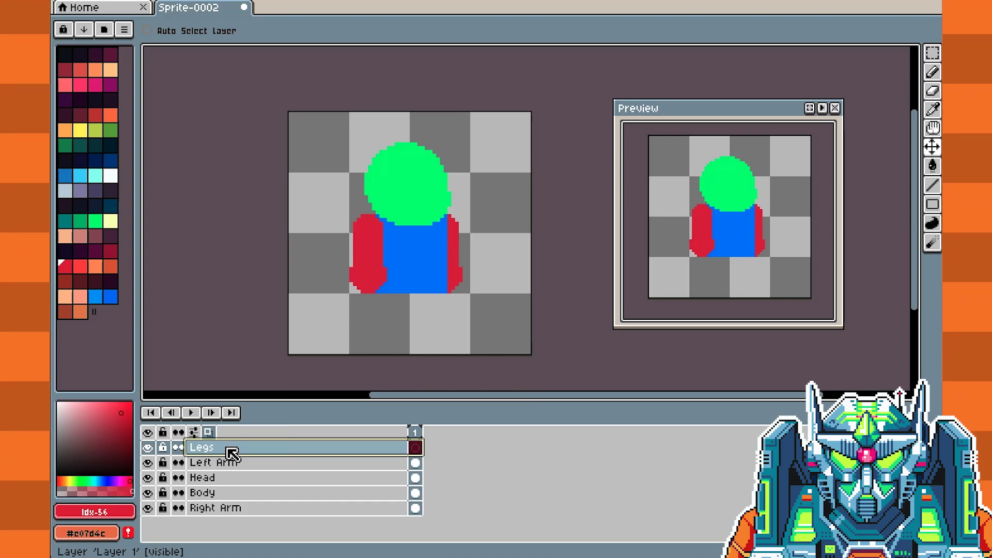
# Draw a vertical orange leg below the body's left side with the Line tool, an 8 px round brush and a stroke about 8 px long
pyautogui.click(110, 116)
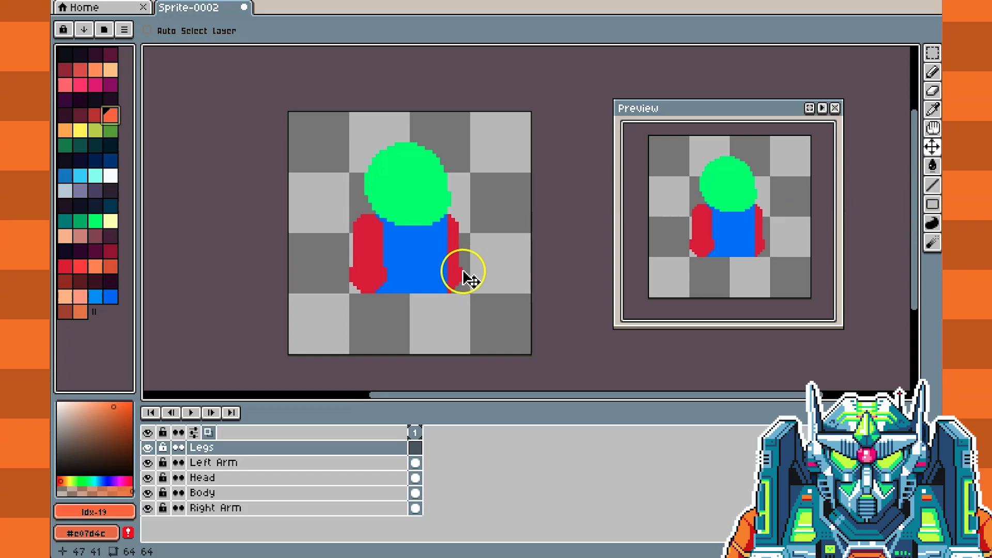
pyautogui.press('l')
pyautogui.click(388, 304)
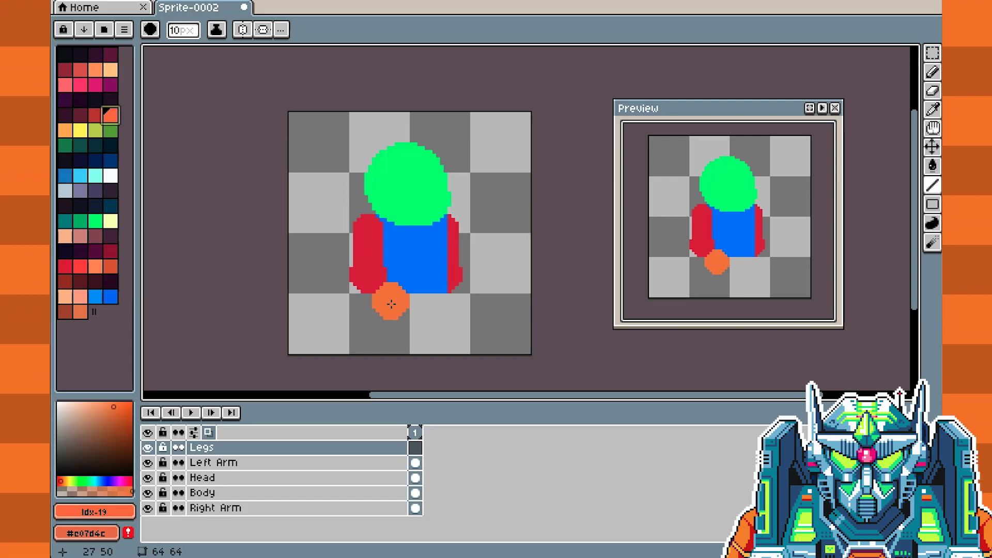
pyautogui.press('-')
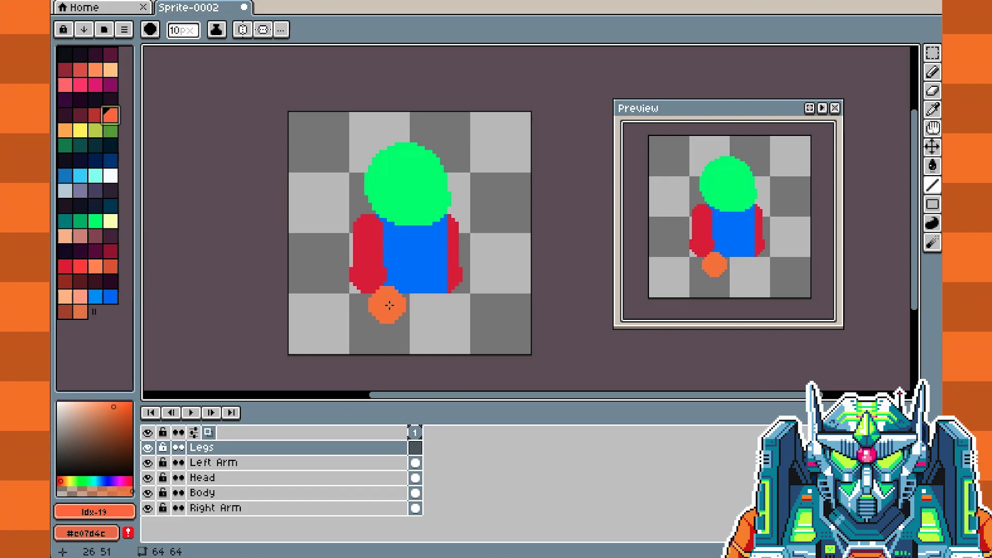
pyautogui.click(391, 303)
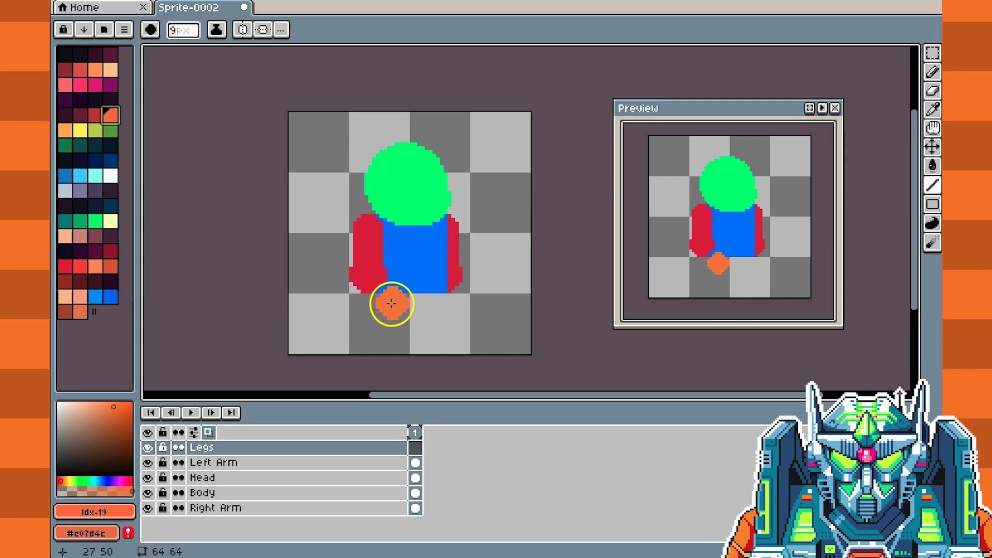
pyautogui.press('+')
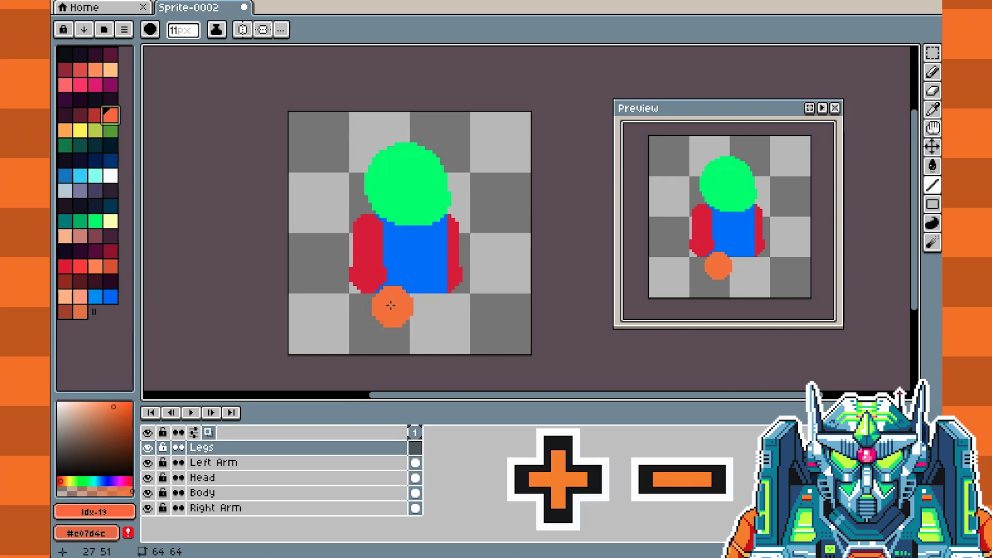
pyautogui.press('-')
pyautogui.press('-')
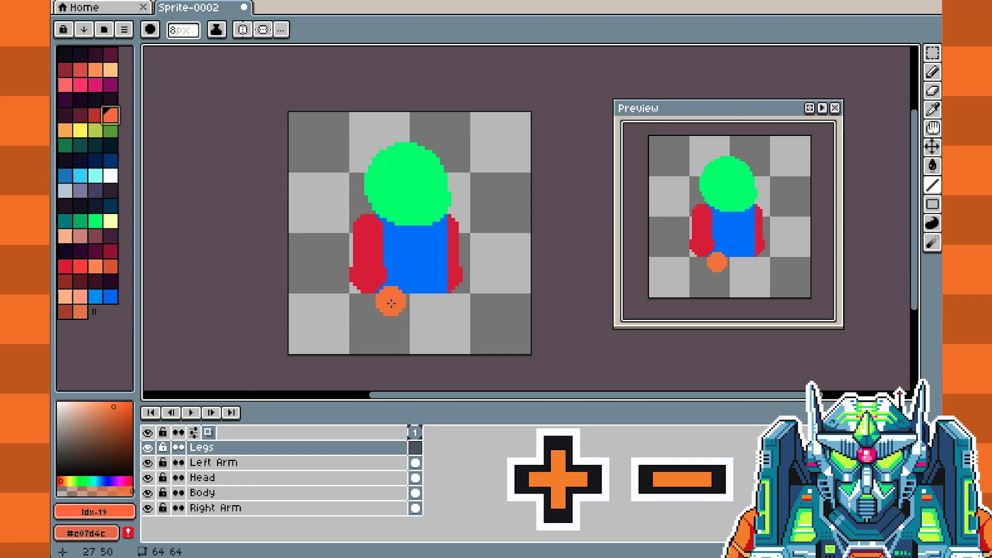
pyautogui.moveTo(392, 303); pyautogui.dragTo(392, 331)
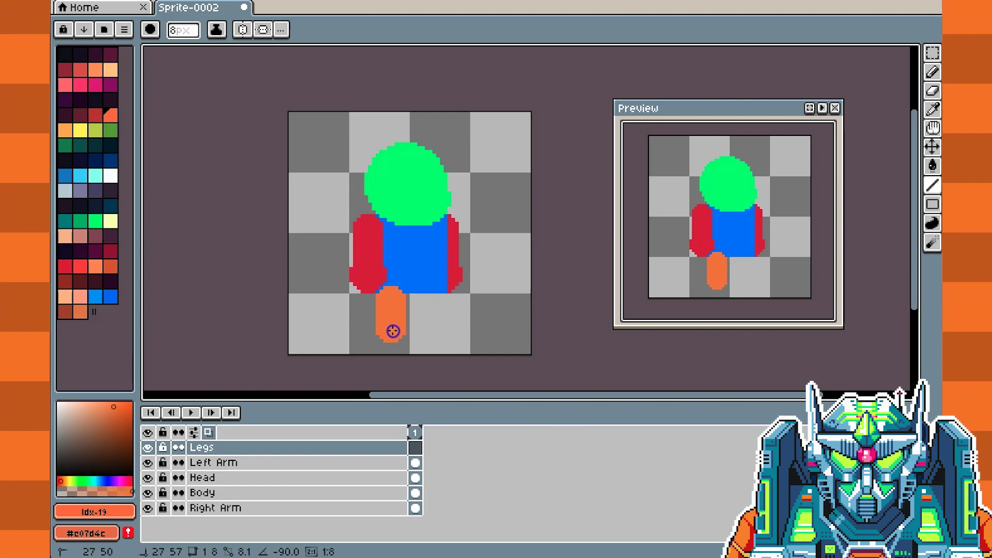
# Add an orange foot pointing right at the leg's lower end with a horizontal 8 px brush line about 5 px long
pyautogui.click(455, 335)
pyautogui.hotkey('ctrl', 'z')
pyautogui.moveTo(388, 327); pyautogui.dragTo(412, 332)
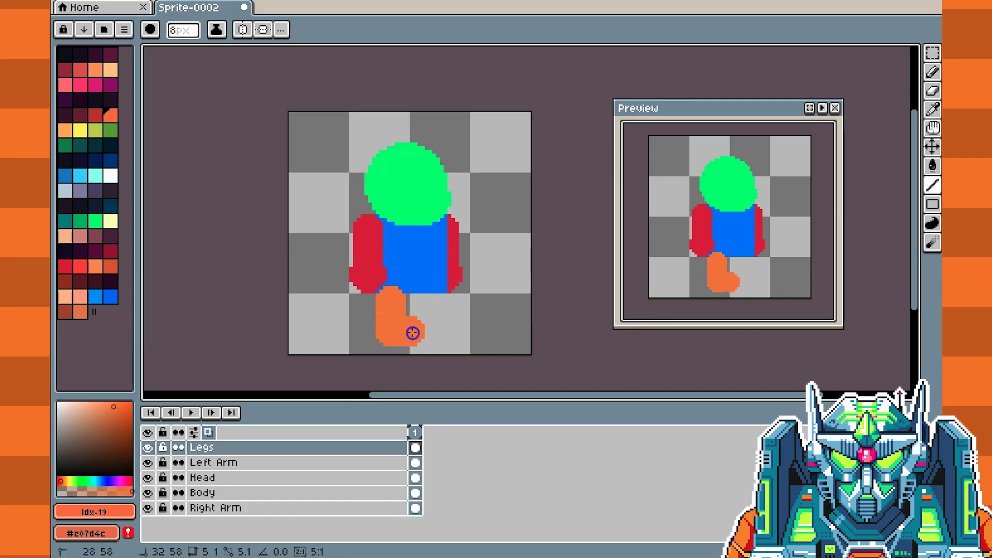
pyautogui.click(582, 381)
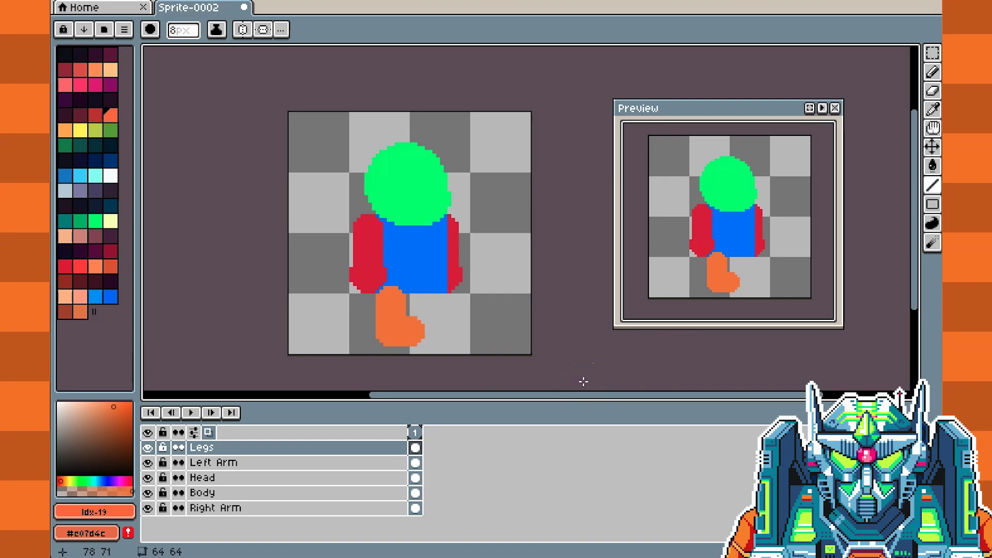
pyautogui.click(380, 419)
pyautogui.click(419, 371)
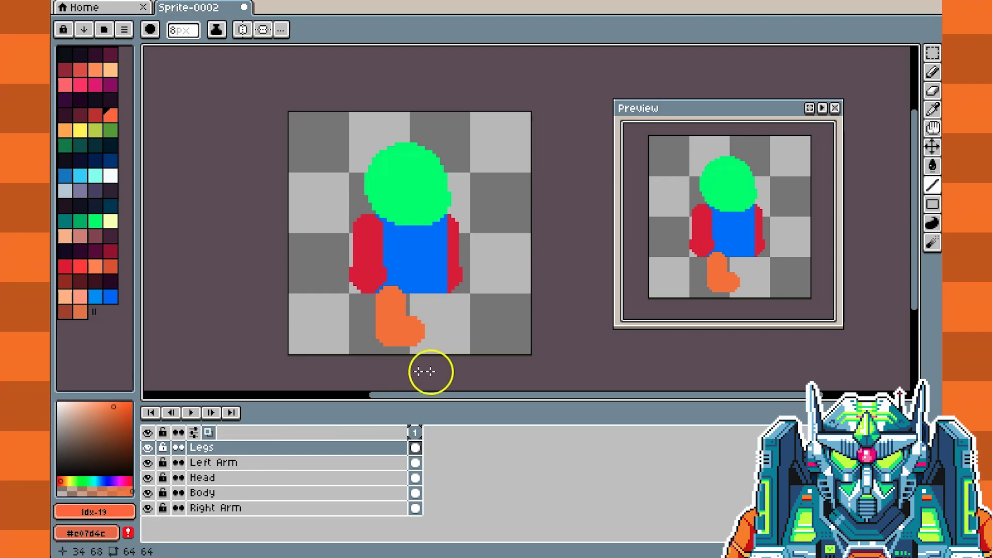
# Copy the orange leg with a 20 × 20 px rectangular marquee, paste it about 10 px to the right as the second leg, and deselect
pyautogui.click(932, 55)
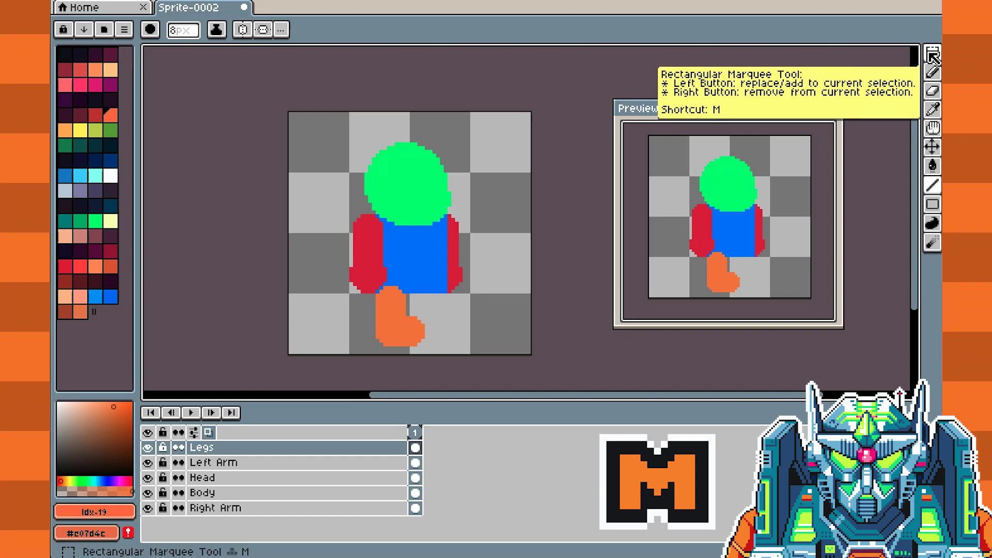
pyautogui.press('m')
pyautogui.moveTo(472, 283); pyautogui.dragTo(441, 352)
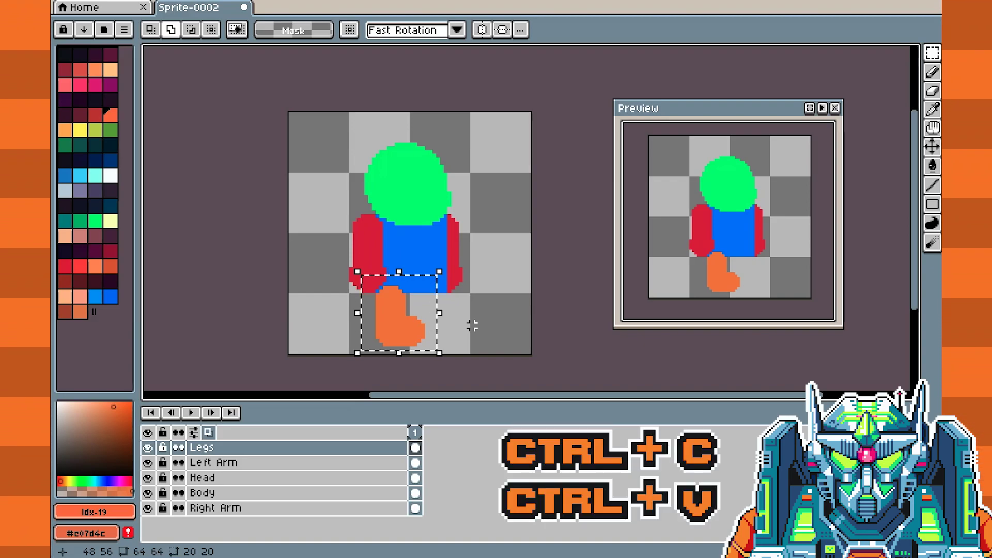
pyautogui.hotkey('ctrl', 'c')
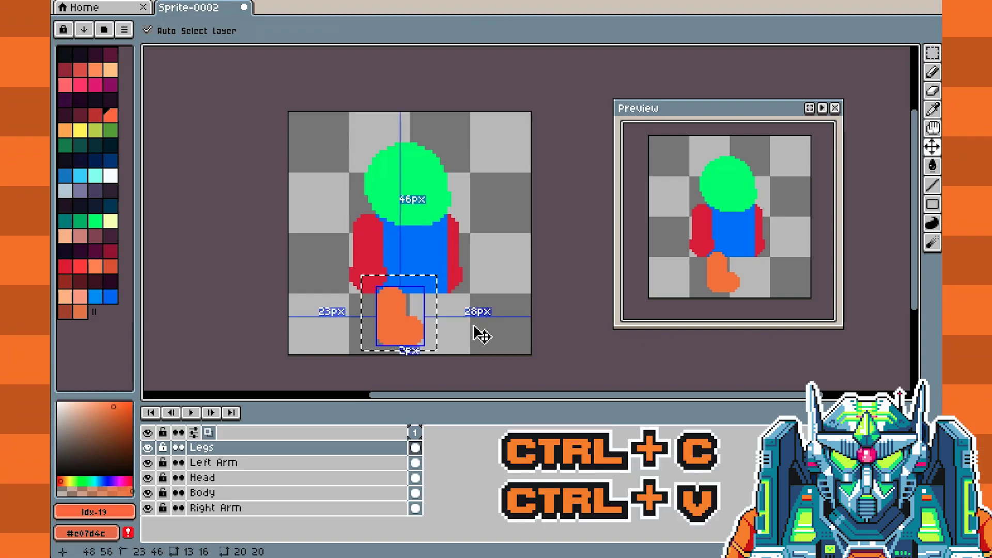
pyautogui.hotkey('ctrl', 'v')
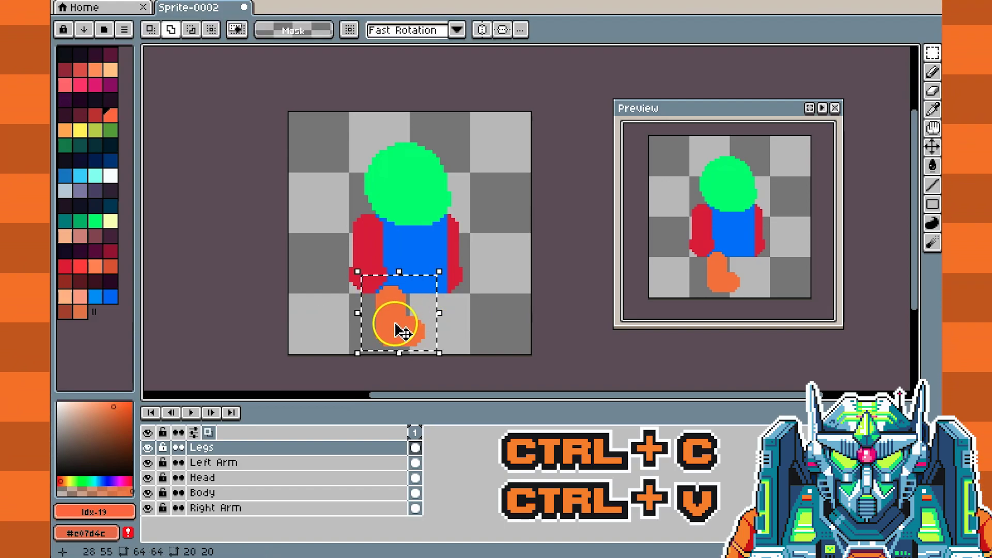
pyautogui.hotkey('ctrl', 'v')
pyautogui.moveTo(402, 326); pyautogui.dragTo(435, 325)
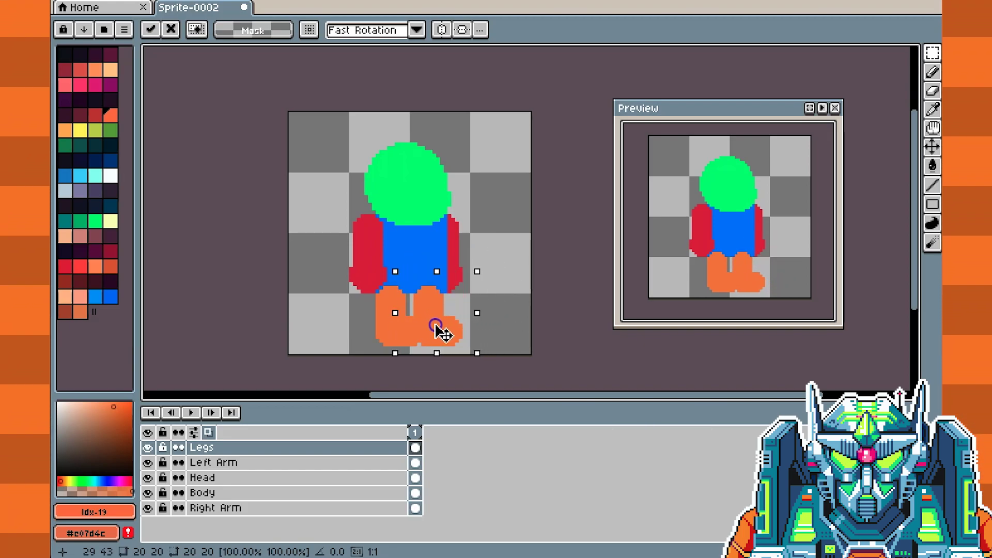
pyautogui.press('Return')
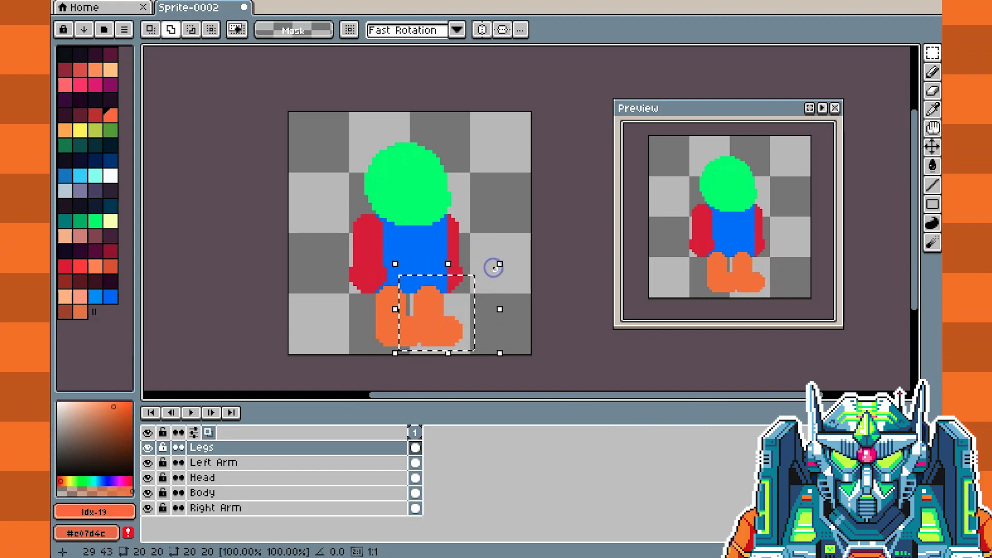
pyautogui.click(488, 211)
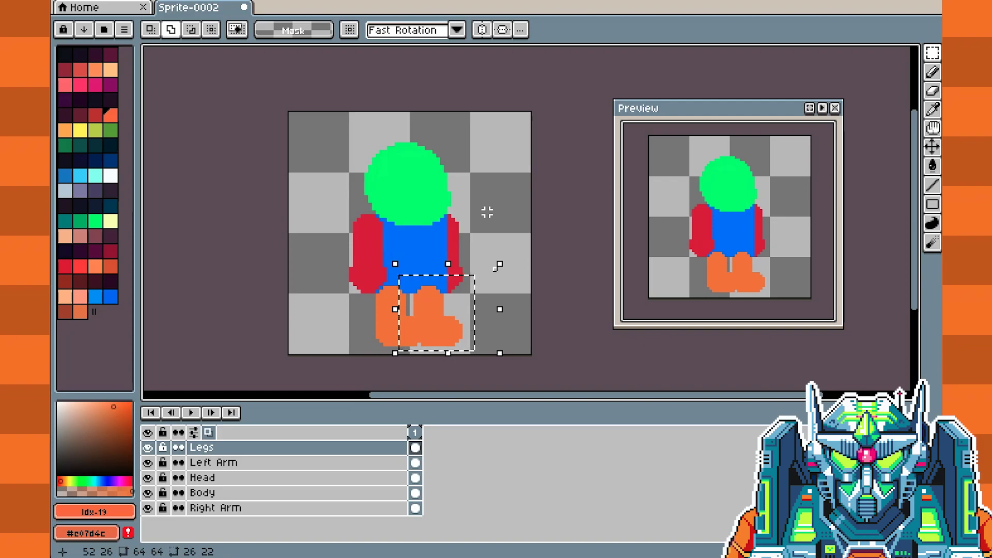
pyautogui.hotkey('ctrl', 'd')
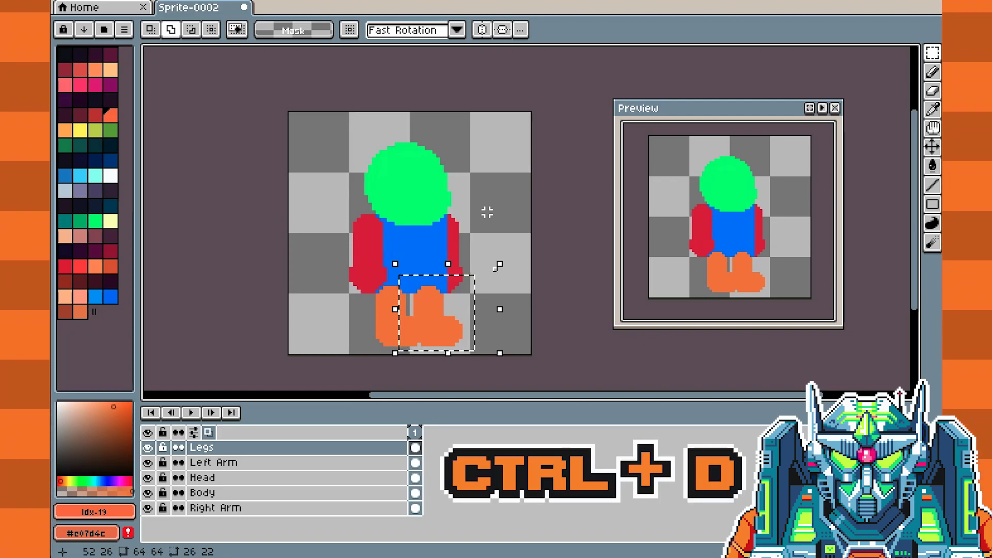
# Clear the selection and move the Legs layer down between Body and Right Arm
pyautogui.hotkey('ctrl', 'd')
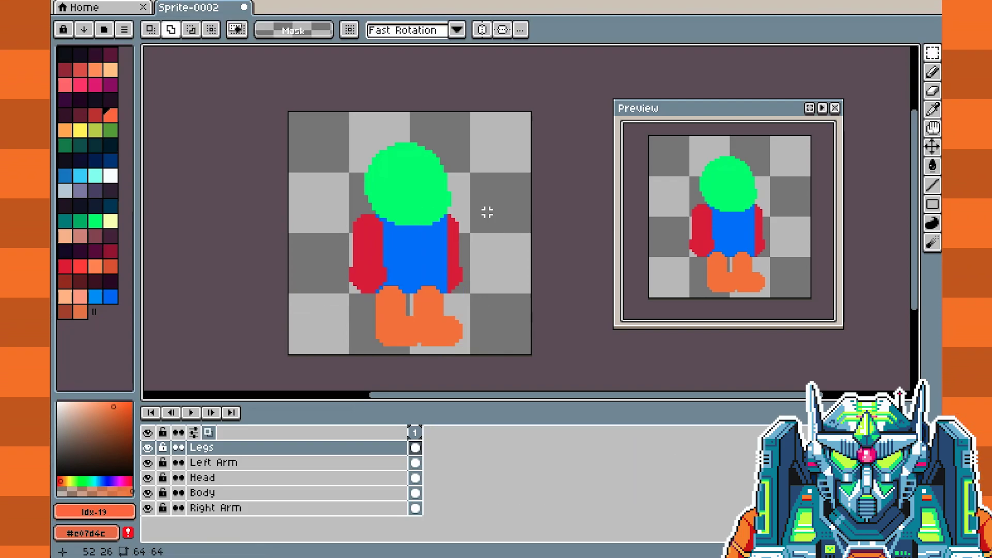
pyautogui.doubleClick(277, 449)
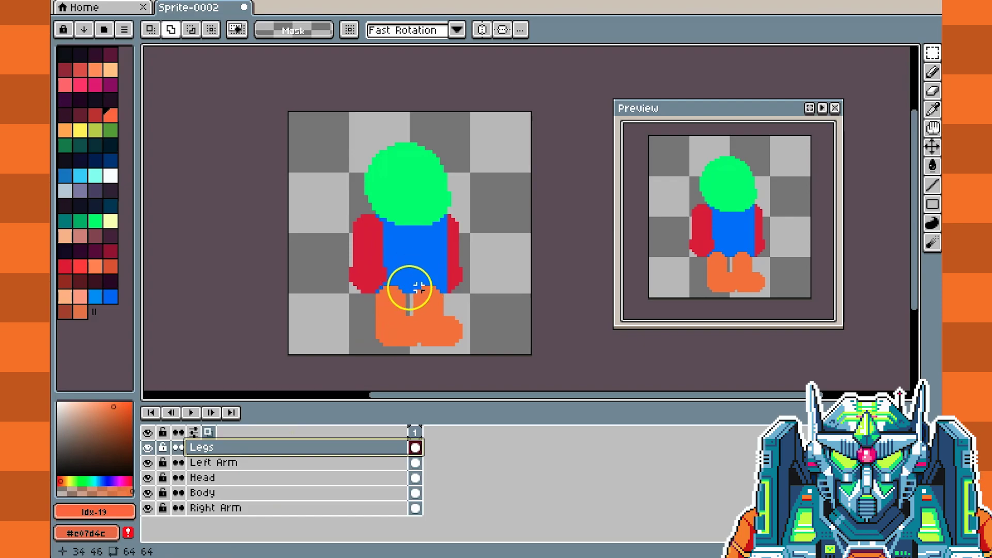
pyautogui.moveTo(264, 441); pyautogui.dragTo(263, 496)
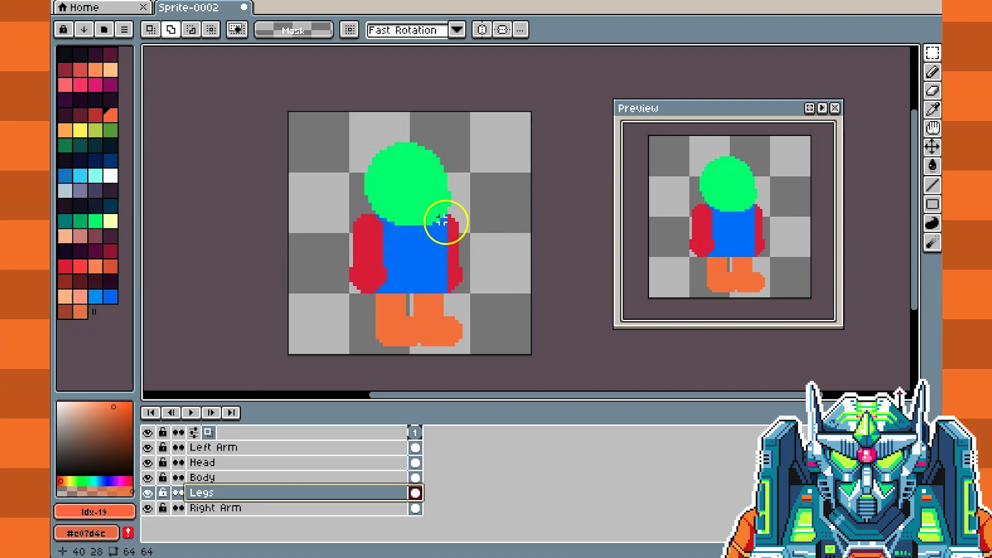
pyautogui.click(434, 310)
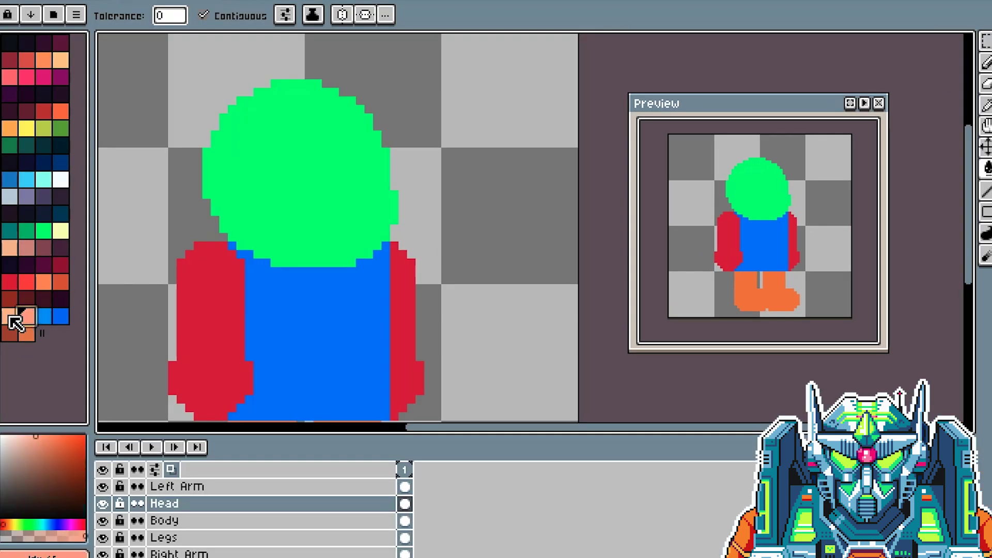
# Fill the head with light peach and outline a nose on its right half with a 1 px red line
pyautogui.click(327, 193)
pyautogui.press('b')
pyautogui.moveTo(352, 166)
pyautogui.mouseDown()
pyautogui.moveTo(316, 185)
pyautogui.moveTo(351, 196)
pyautogui.mouseUp()
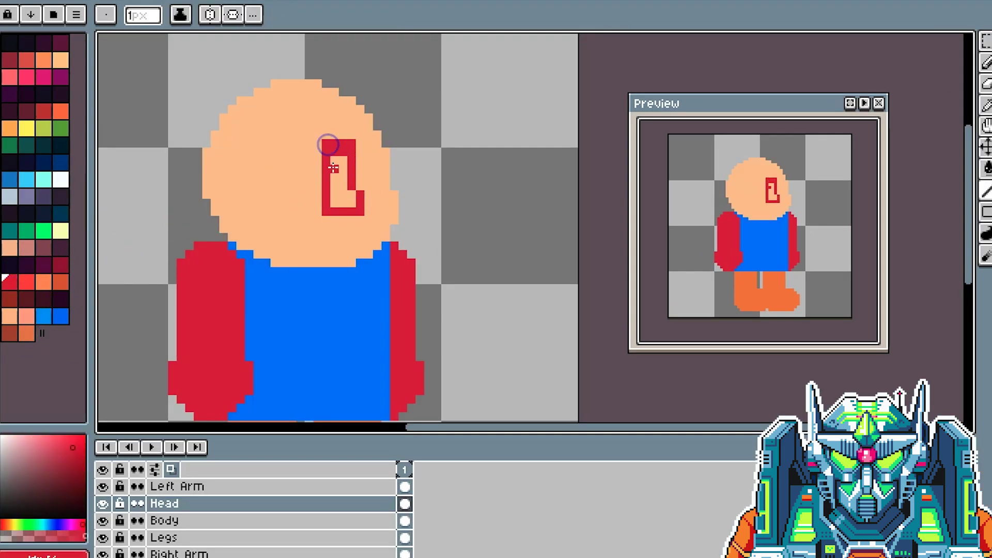
# Fill the outlined nose with pink and trim its upper part by painting over it in the skin colour
pyautogui.click(44, 77)
pyautogui.press('g')
pyautogui.click(338, 178)
pyautogui.press('l')
pyautogui.keyDown('alt'); pyautogui.click(312, 155); pyautogui.keyUp('alt')
pyautogui.moveTo(351, 144); pyautogui.dragTo(311, 145)
# Draw a two-part white moustache below the nose, fill both halves, and give it a dark purple outline
pyautogui.click(60, 180)
pyautogui.moveTo(317, 203); pyautogui.dragTo(279, 226)
pyautogui.press('g')
pyautogui.click(312, 228)
pyautogui.click(375, 230)
pyautogui.moveTo(394, 230)
pyautogui.mouseDown()
pyautogui.moveTo(368, 203)
pyautogui.moveTo(283, 220)
pyautogui.mouseUp()
pyautogui.click(60, 197)
pyautogui.press('l')
pyautogui.moveTo(275, 229); pyautogui.dragTo(276, 238)
# Reshape the nose tip into a pink block with a dark magenta shadow along its lower and right edges
pyautogui.keyDown('alt'); pyautogui.click(361, 166); pyautogui.keyUp('alt')
pyautogui.moveTo(377, 211); pyautogui.dragTo(326, 212)
pyautogui.click(28, 79)
pyautogui.moveTo(326, 211); pyautogui.dragTo(360, 212)
pyautogui.moveTo(360, 212); pyautogui.dragTo(360, 194)
pyautogui.moveTo(361, 195)
pyautogui.mouseDown()
pyautogui.moveTo(341, 201)
pyautogui.moveTo(345, 186)
pyautogui.moveTo(326, 187)
pyautogui.moveTo(360, 211)
pyautogui.mouseUp()
pyautogui.keyDown('alt'); pyautogui.click(313, 178); pyautogui.keyUp('alt')
pyautogui.click(339, 164)
pyautogui.click(60, 77)
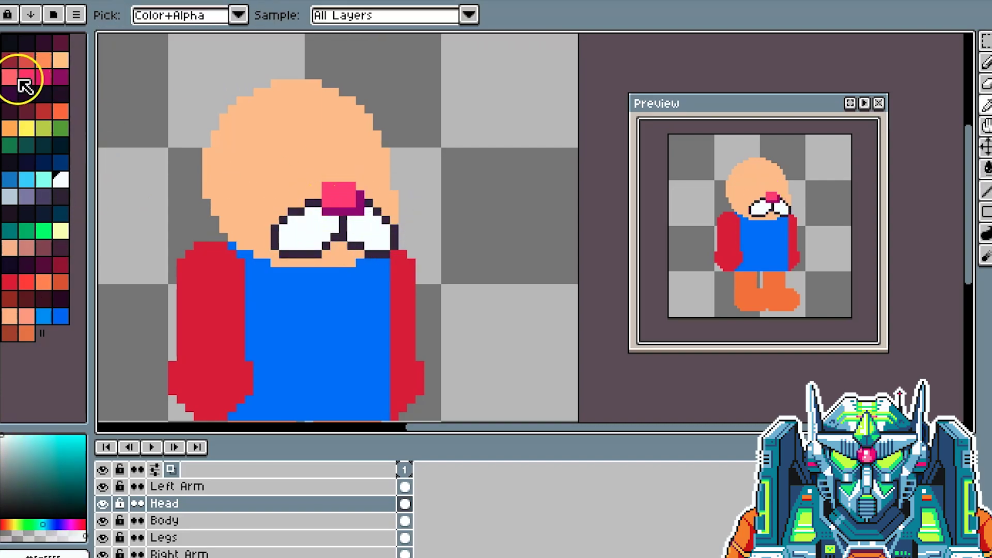
# Add a light pink highlight to the nose tip and extend the pink nose bridge upward
pyautogui.click(10, 77)
pyautogui.click(335, 195)
pyautogui.moveTo(326, 170); pyautogui.dragTo(343, 169)
# Shade the moustache light grey beneath the nose and paint the left eye with white, a near-black pupil and an orange lower lid
pyautogui.keyDown('alt'); pyautogui.click(309, 254); pyautogui.keyUp('alt')
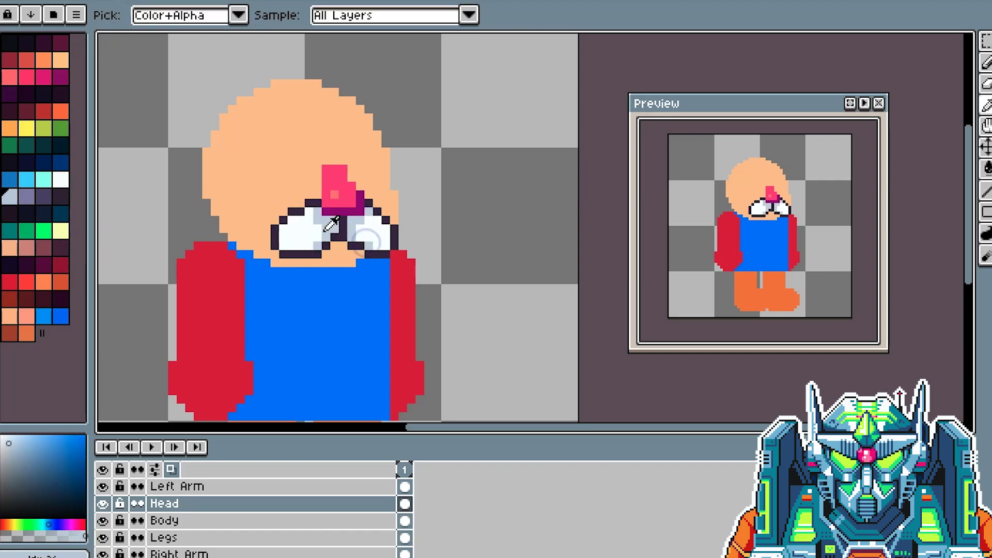
pyautogui.keyDown('alt'); pyautogui.click(321, 221); pyautogui.keyUp('alt')
pyautogui.moveTo(269, 168)
pyautogui.mouseDown()
pyautogui.moveTo(302, 167)
pyautogui.moveTo(274, 160)
pyautogui.moveTo(293, 170)
pyautogui.moveTo(274, 177)
pyautogui.moveTo(309, 169)
pyautogui.moveTo(293, 185)
pyautogui.moveTo(271, 184)
pyautogui.mouseUp()
pyautogui.keyDown('alt'); pyautogui.click(309, 203); pyautogui.keyUp('alt')
pyautogui.press('-')
pyautogui.press('-')
pyautogui.keyDown('alt'); pyautogui.click(317, 219); pyautogui.keyUp('alt')
pyautogui.keyDown('alt'); pyautogui.click(282, 169); pyautogui.keyUp('alt')
pyautogui.click(60, 146)
pyautogui.keyDown('alt'); pyautogui.click(281, 162); pyautogui.keyUp('alt')
pyautogui.click(26, 317)
# Outline a beard in dark purple from the cheek down around the moustache, fill it white and shade it light grey
pyautogui.keyDown('alt'); pyautogui.click(327, 245); pyautogui.keyUp('alt')
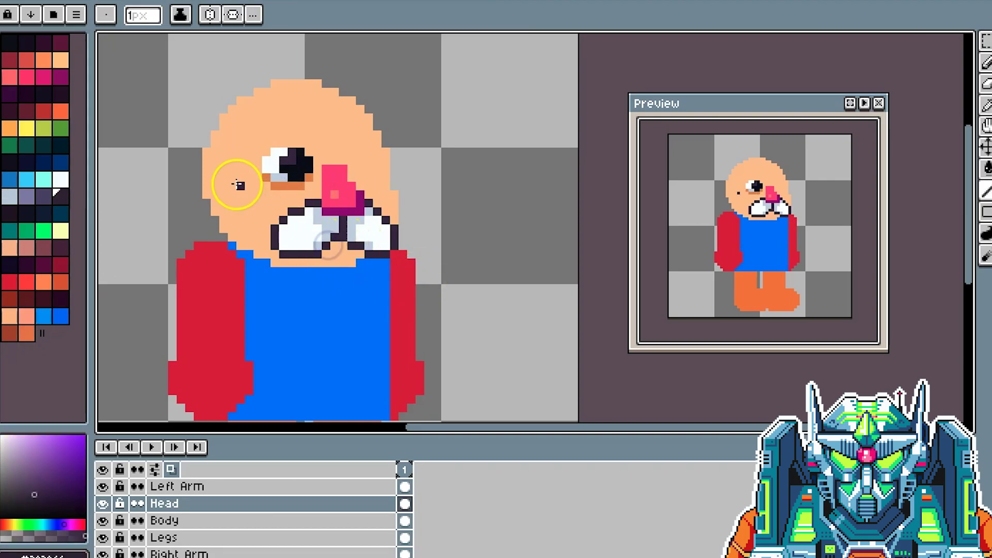
pyautogui.moveTo(212, 195)
pyautogui.mouseDown()
pyautogui.moveTo(316, 301)
pyautogui.moveTo(383, 265)
pyautogui.moveTo(361, 276)
pyautogui.mouseUp()
pyautogui.keyDown('alt'); pyautogui.click(381, 237); pyautogui.keyUp('alt')
pyautogui.click(250, 253)
pyautogui.keyDown('alt'); pyautogui.click(328, 220); pyautogui.keyUp('alt')
pyautogui.moveTo(308, 297); pyautogui.dragTo(257, 263)
pyautogui.keyDown('alt'); pyautogui.click(249, 263); pyautogui.keyUp('alt')
# Erase the stray head pixels beside the moustache and shade its right half grey-purple
pyautogui.press('e')
pyautogui.moveTo(382, 227); pyautogui.dragTo(352, 237)
pyautogui.click(26, 196)
# Copy the finished eye with a rectangular marquee to the other side of the nose
pyautogui.press('m')
pyautogui.moveTo(266, 152)
pyautogui.mouseDown()
pyautogui.moveTo(306, 184)
pyautogui.moveTo(372, 187)
pyautogui.moveTo(358, 191)
pyautogui.moveTo(357, 211)
pyautogui.moveTo(327, 202)
pyautogui.moveTo(351, 194)
pyautogui.mouseUp()
pyautogui.press('b')
# Extend the nose bridge up between the eyes and shade the nose in magenta, pink and light pink
pyautogui.keyDown('alt'); pyautogui.click(360, 199); pyautogui.keyUp('alt')
pyautogui.click(9, 94)
pyautogui.keyDown('alt'); pyautogui.click(338, 181); pyautogui.keyUp('alt')
pyautogui.click(48, 434)
pyautogui.click(61, 77)
pyautogui.keyDown('alt'); pyautogui.click(336, 176); pyautogui.keyUp('alt')
pyautogui.moveTo(326, 161); pyautogui.dragTo(343, 153)
pyautogui.keyDown('alt'); pyautogui.click(341, 138); pyautogui.keyUp('alt')
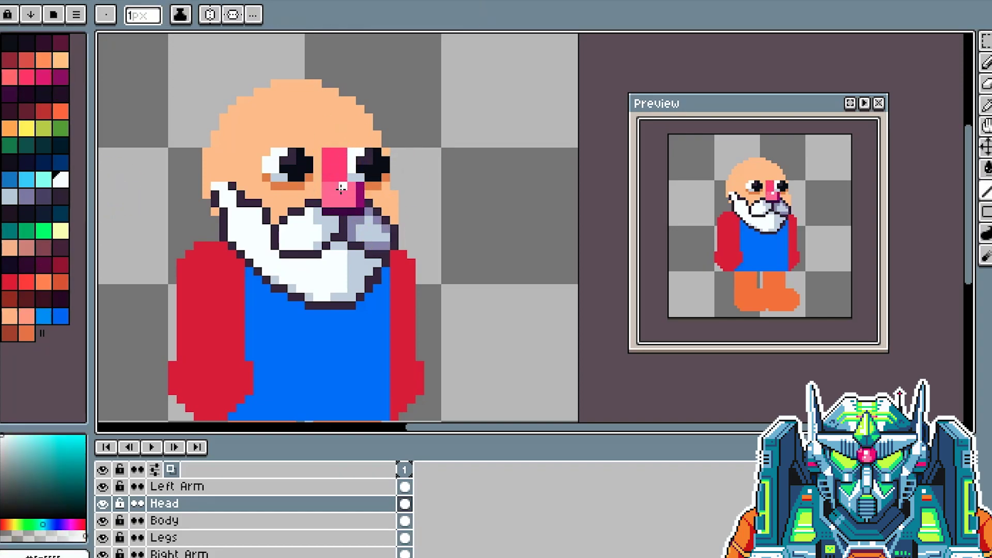
pyautogui.keyDown('alt'); pyautogui.click(343, 165); pyautogui.keyUp('alt')
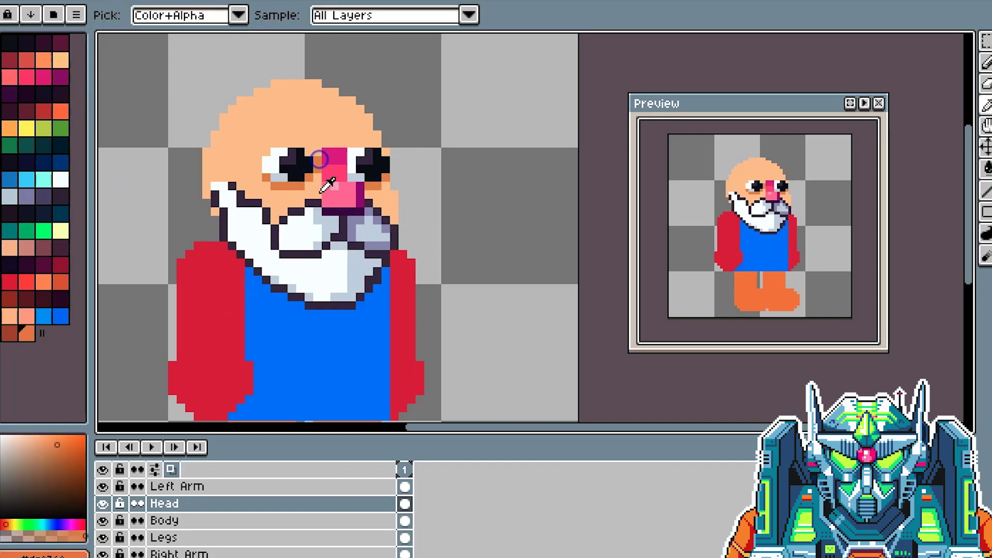
# Add white eyebrows with dark outlines, an outlined ear and a dark purple contour around the bald head
pyautogui.keyDown('alt'); pyautogui.click(334, 237); pyautogui.keyUp('alt')
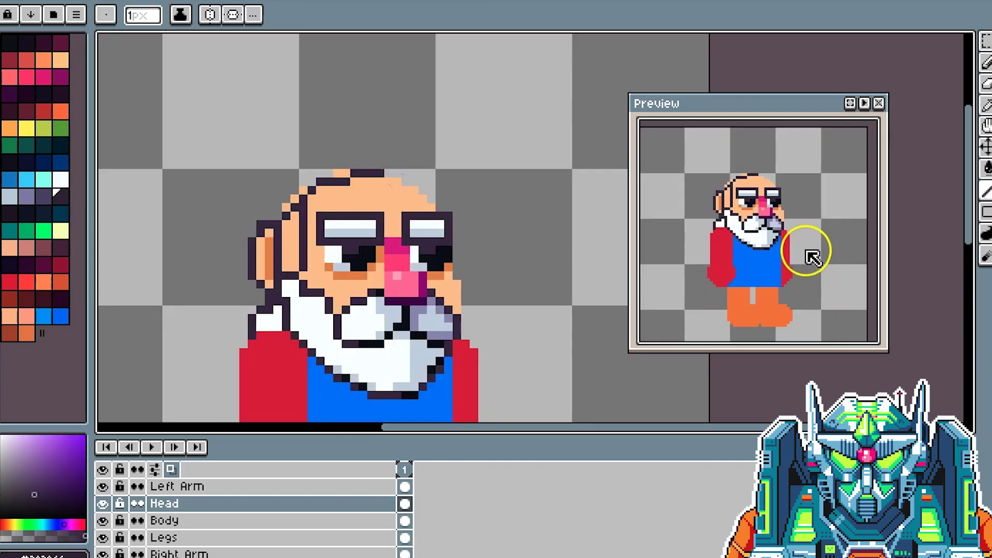
pyautogui.scroll(1, 443, 201)
pyautogui.moveTo(442, 201); pyautogui.dragTo(453, 211)
# Outline a tall pointed hat in dark purple above the head, redrawing its sloping right edge down to the forehead
pyautogui.scroll(-2, 353, 226)
pyautogui.moveTo(274, 227); pyautogui.dragTo(267, 96)
pyautogui.moveTo(270, 96)
pyautogui.mouseDown()
pyautogui.moveTo(388, 186)
pyautogui.moveTo(381, 170)
pyautogui.mouseUp()
pyautogui.moveTo(382, 170); pyautogui.dragTo(410, 202)
pyautogui.hotkey('ctrl', 'z')
pyautogui.hotkey('ctrl', 'z')
pyautogui.moveTo(306, 75); pyautogui.dragTo(405, 196)
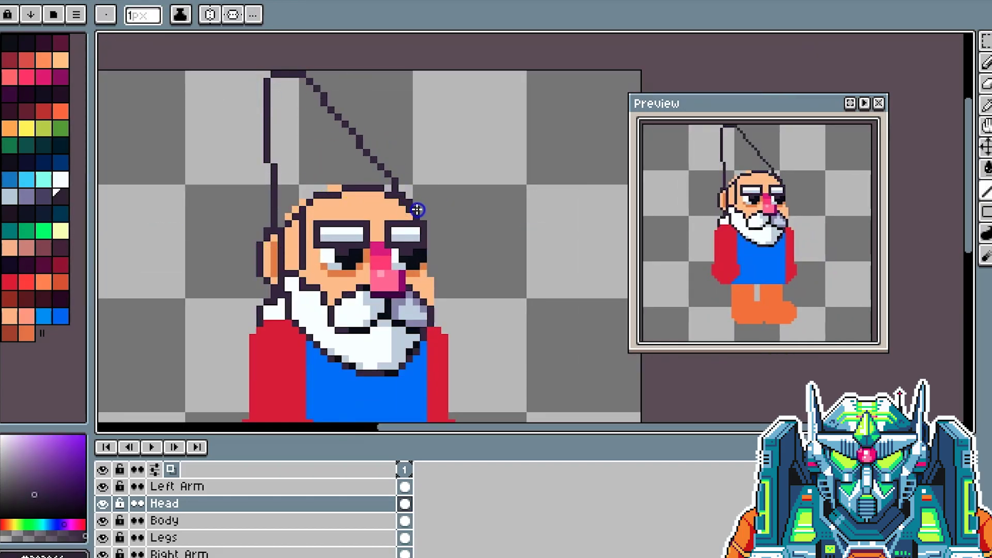
# Fill the hat with bright blue and shade its right side with a darker blue
pyautogui.keyDown('alt'); pyautogui.click(377, 349); pyautogui.keyUp('alt')
pyautogui.click(349, 162)
pyautogui.click(56, 168)
pyautogui.keyDown('alt'); pyautogui.click(290, 129); pyautogui.keyUp('alt')
pyautogui.press('l')
pyautogui.moveTo(295, 82); pyautogui.dragTo(341, 173)
pyautogui.press('g')
pyautogui.click(357, 166)
# Paint a white hair tuft sticking out over the forehead below the hat and give it a dark purple outline
pyautogui.press('l')
pyautogui.keyDown('alt'); pyautogui.click(350, 246); pyautogui.keyUp('alt')
pyautogui.scroll(2, 351, 245)
pyautogui.moveTo(398, 153)
pyautogui.mouseDown()
pyautogui.moveTo(336, 211)
pyautogui.moveTo(403, 211)
pyautogui.moveTo(355, 122)
pyautogui.mouseUp()
pyautogui.press('g')
pyautogui.click(336, 177)
pyautogui.press('l')
pyautogui.scroll(1, 411, 191)
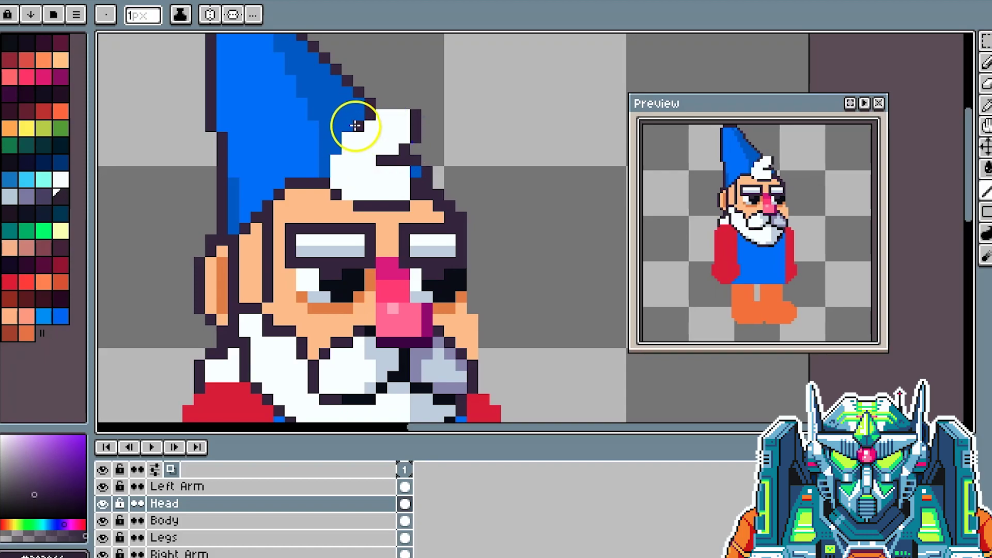
pyautogui.keyDown('alt'); pyautogui.click(288, 188); pyautogui.keyUp('alt')
pyautogui.click(295, 172)
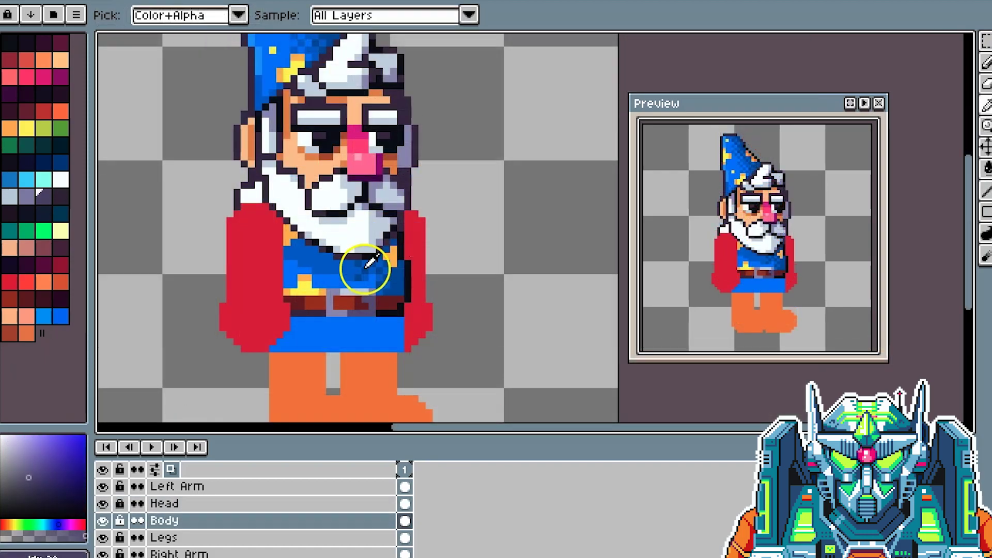
# Hide Left Arm and shade the robe beneath the beard with darker blue on the Body layer
pyautogui.keyDown('alt'); pyautogui.click(370, 262); pyautogui.keyUp('alt')
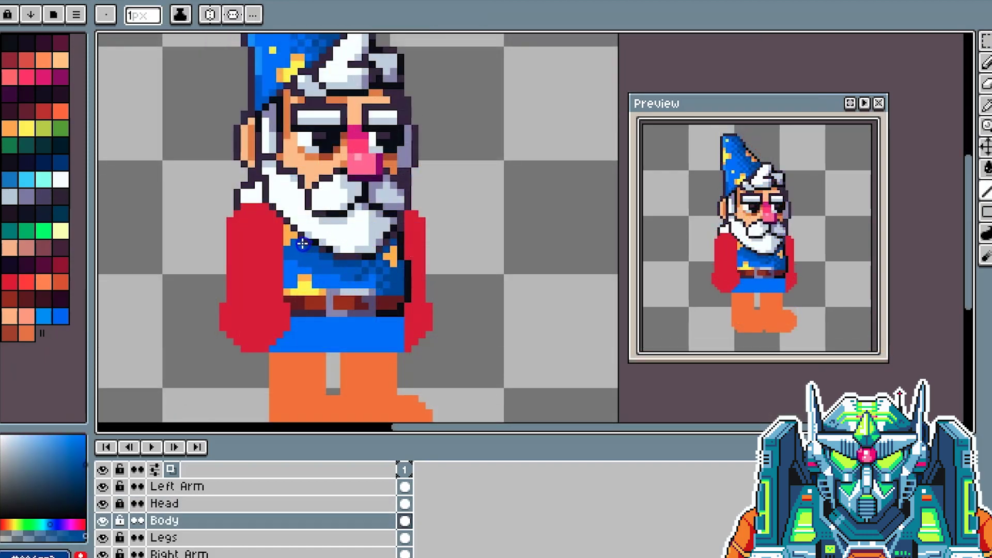
pyautogui.click(102, 503)
pyautogui.press('g')
pyautogui.click(103, 487)
pyautogui.click(325, 247)
pyautogui.click(103, 504)
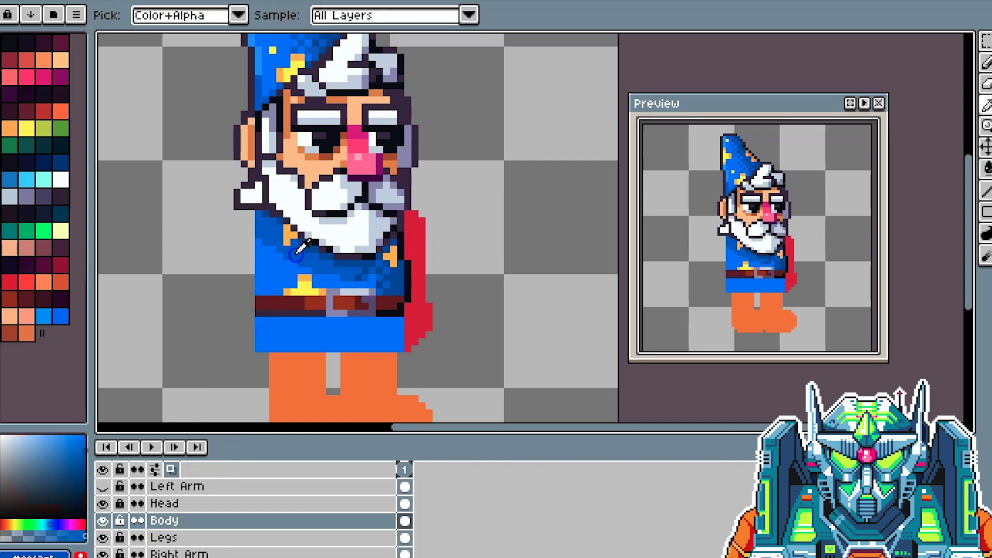
pyautogui.keyDown('alt'); pyautogui.click(264, 248); pyautogui.keyUp('alt')
# Show the Left Arm layer, select it, and outline the sleeve and its cuff in a dark colour
pyautogui.keyDown('alt'); pyautogui.click(420, 307); pyautogui.keyUp('alt')
pyautogui.click(103, 486)
pyautogui.click(176, 486)
pyautogui.keyDown('alt'); pyautogui.click(310, 315); pyautogui.keyUp('alt')
pyautogui.moveTo(227, 209)
pyautogui.mouseDown()
pyautogui.moveTo(224, 296)
pyautogui.moveTo(287, 307)
pyautogui.mouseUp()
pyautogui.moveTo(283, 310)
pyautogui.mouseDown()
pyautogui.moveTo(281, 221)
pyautogui.moveTo(267, 294)
pyautogui.mouseUp()
# Fill the left sleeve with robe blue, shade it with darker blue and add yellow stars
pyautogui.keyDown('alt'); pyautogui.click(286, 248); pyautogui.keyUp('alt')
pyautogui.press('g')
pyautogui.click(259, 259)
pyautogui.press('b')
pyautogui.press('g')
pyautogui.click(275, 292)
pyautogui.press('l')
pyautogui.click(258, 292)
pyautogui.click(259, 242)
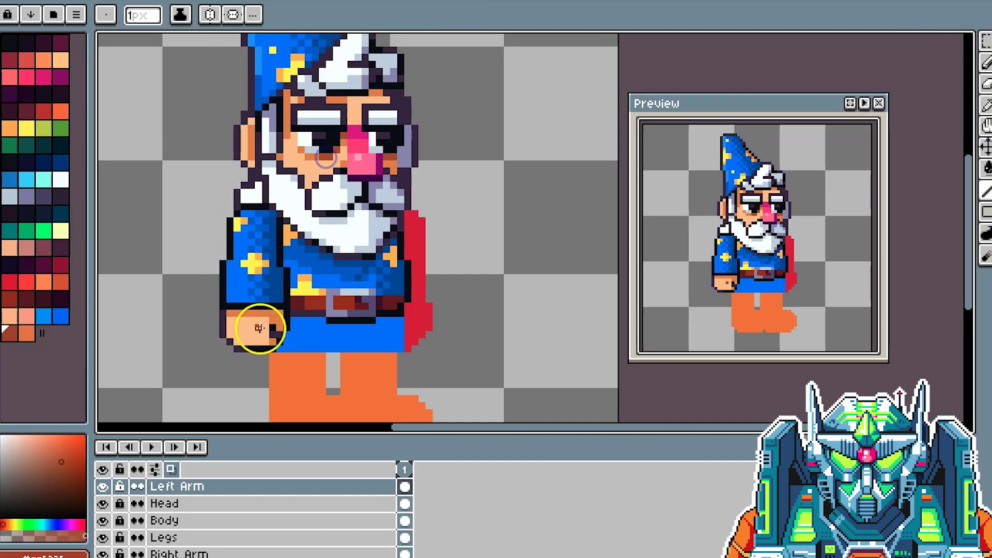
# Touch up the left hand's skin shading below the cuff and lock the Left Arm layer
pyautogui.keyDown('alt'); pyautogui.click(231, 319); pyautogui.keyUp('alt')
pyautogui.keyDown('alt'); pyautogui.click(264, 314); pyautogui.keyUp('alt')
pyautogui.press('i')
pyautogui.scroll(-2, 312, 218)
pyautogui.click(119, 486)
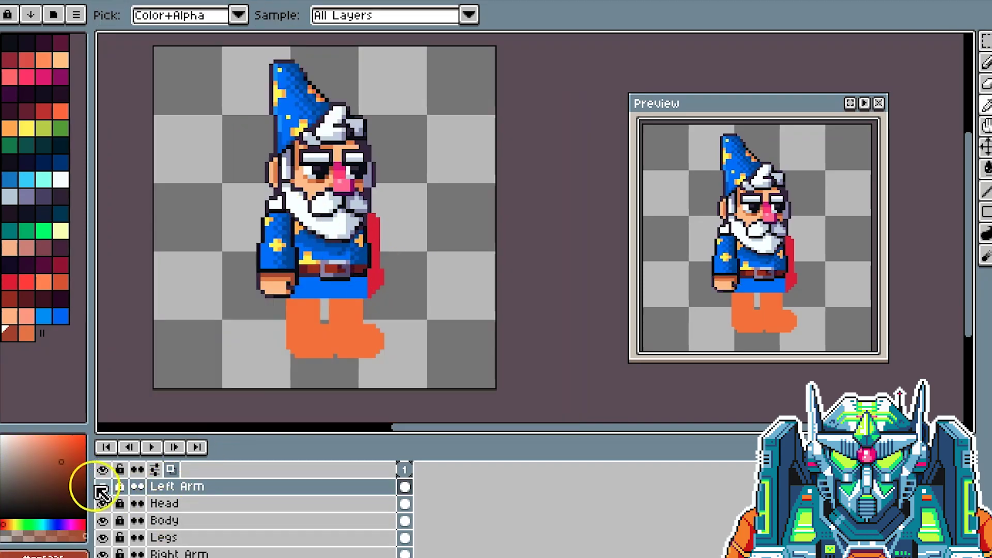
# Unlock the Body layer, outline the robe's skirt in near-black, and hide the Left Arm and Head layers
pyautogui.click(119, 523)
pyautogui.scroll(2, 370, 284)
pyautogui.press('b')
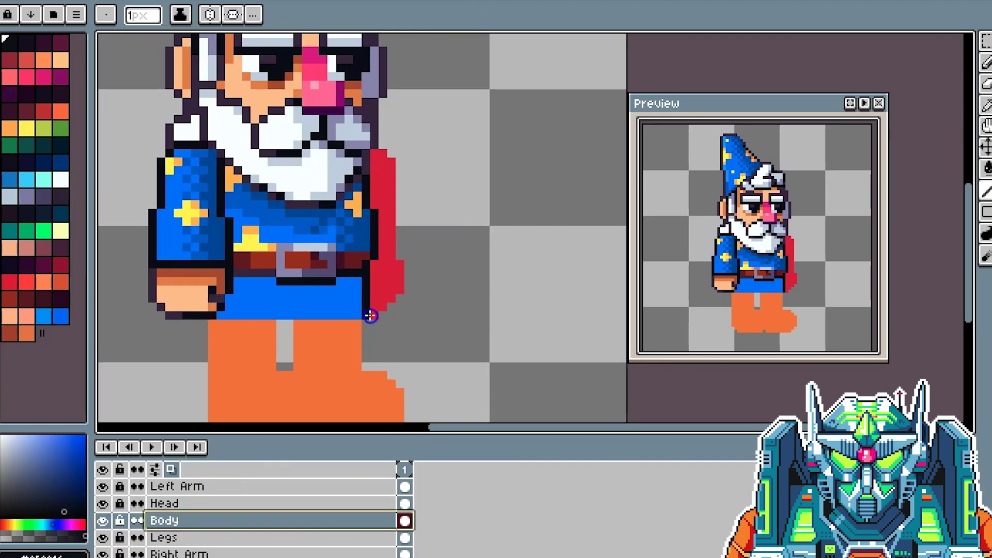
pyautogui.click(102, 486)
pyautogui.click(102, 504)
# Shade the robe's skirt with darker blue pixels beneath the belt and its buckle
pyautogui.click(326, 286)
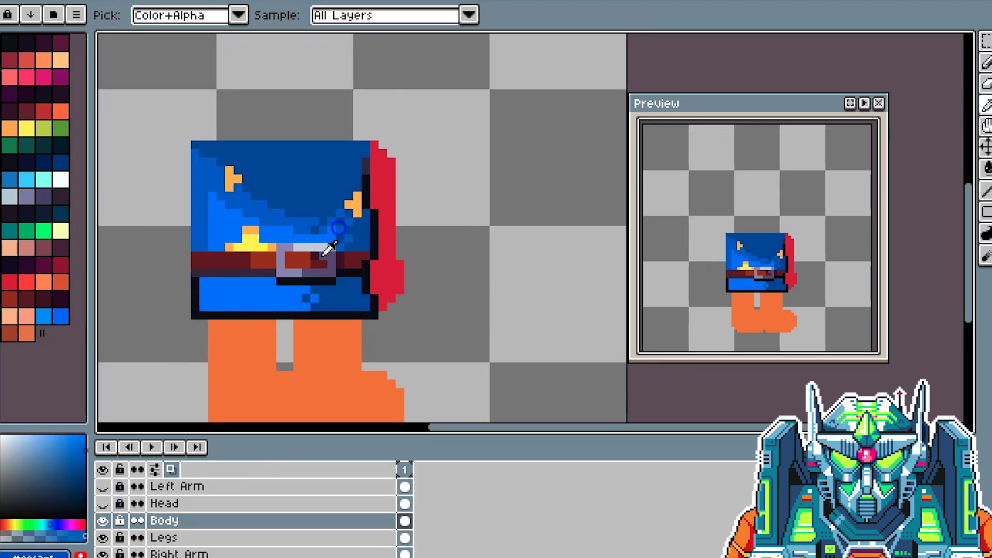
pyautogui.keyDown('alt'); pyautogui.click(328, 250); pyautogui.keyUp('alt')
pyautogui.moveTo(271, 281); pyautogui.dragTo(210, 284)
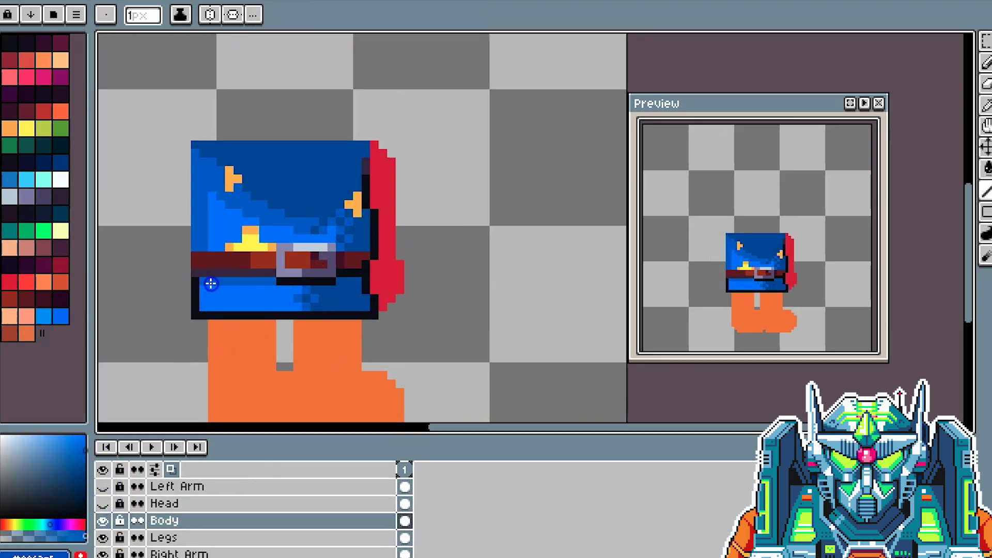
pyautogui.click(330, 289)
pyautogui.click(263, 300)
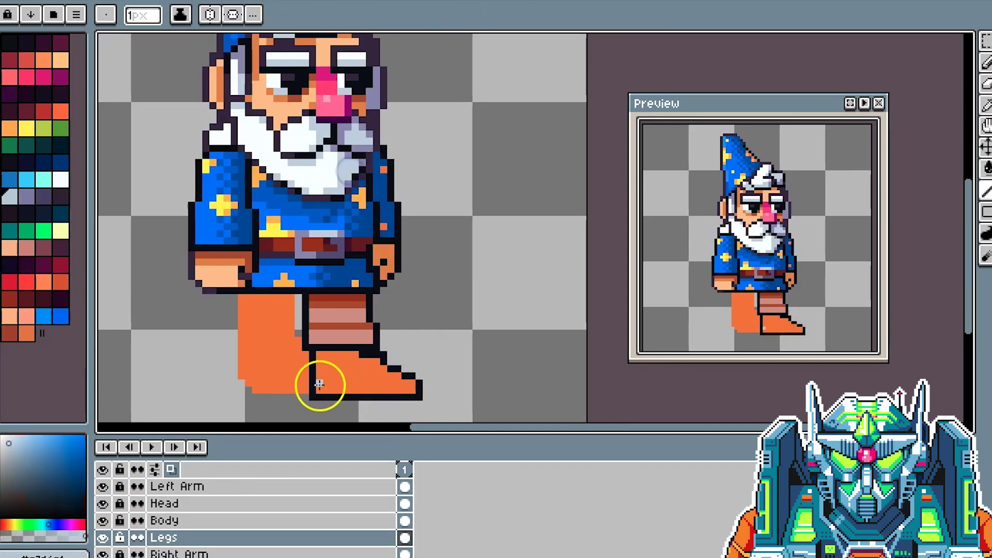
# Give the right shoe on the Legs layer a light grey and white sole and grey stripes on its orange upper
pyautogui.moveTo(321, 388)
pyautogui.mouseDown()
pyautogui.moveTo(355, 357)
pyautogui.moveTo(382, 367)
pyautogui.mouseUp()
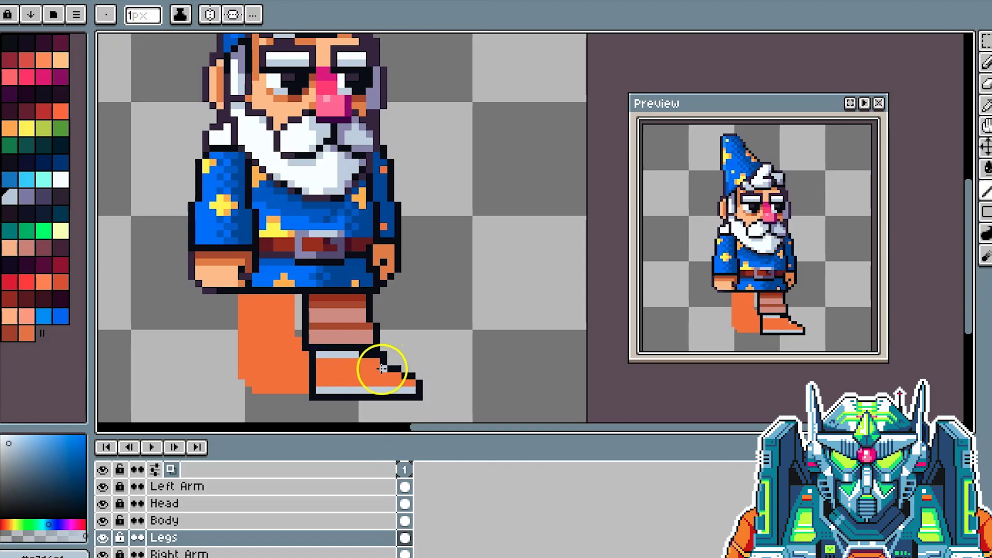
pyautogui.press('i')
pyautogui.click(60, 180)
pyautogui.press('l')
pyautogui.moveTo(319, 391); pyautogui.dragTo(355, 391)
pyautogui.press('i')
pyautogui.click(30, 199)
pyautogui.press('l')
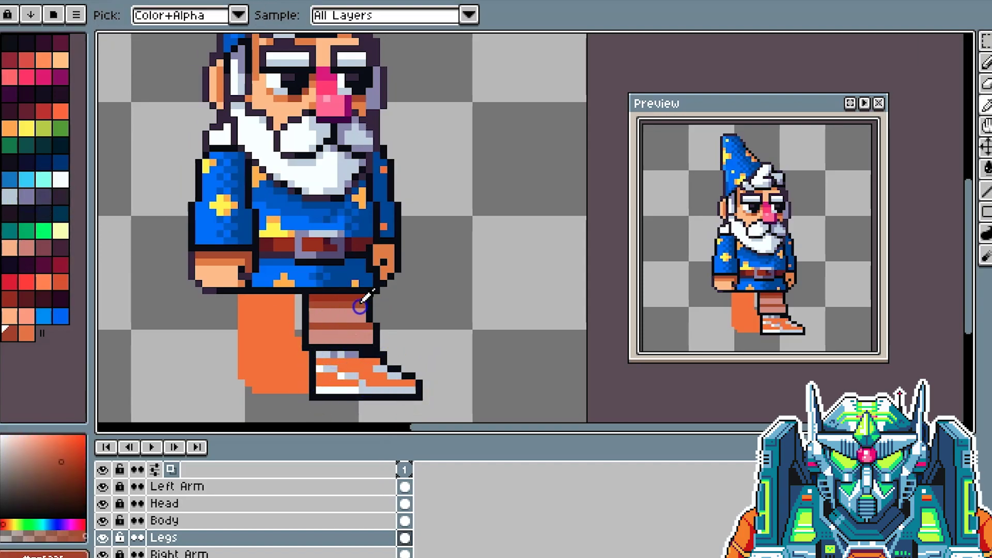
# Mix brown-orange tones from the existing leg colours and shade the right trouser leg with them
pyautogui.click(30, 452)
pyautogui.press('l')
pyautogui.keyDown('alt'); pyautogui.click(361, 318); pyautogui.keyUp('alt')
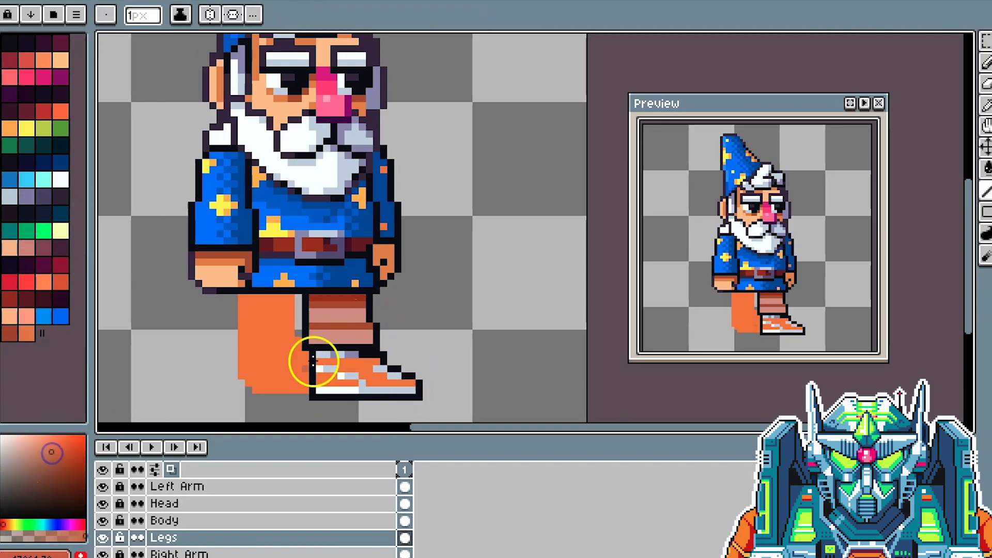
pyautogui.click(72, 443)
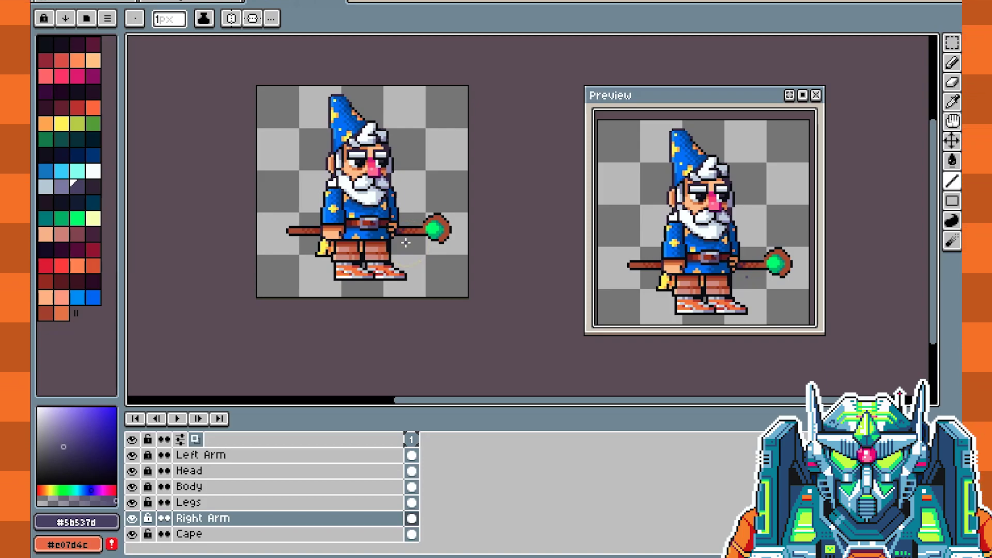
# Enlarge the timeline, hide all layers, and view the Left Arm layer on its own before hiding it again
pyautogui.moveTo(407, 406); pyautogui.dragTo(408, 359)
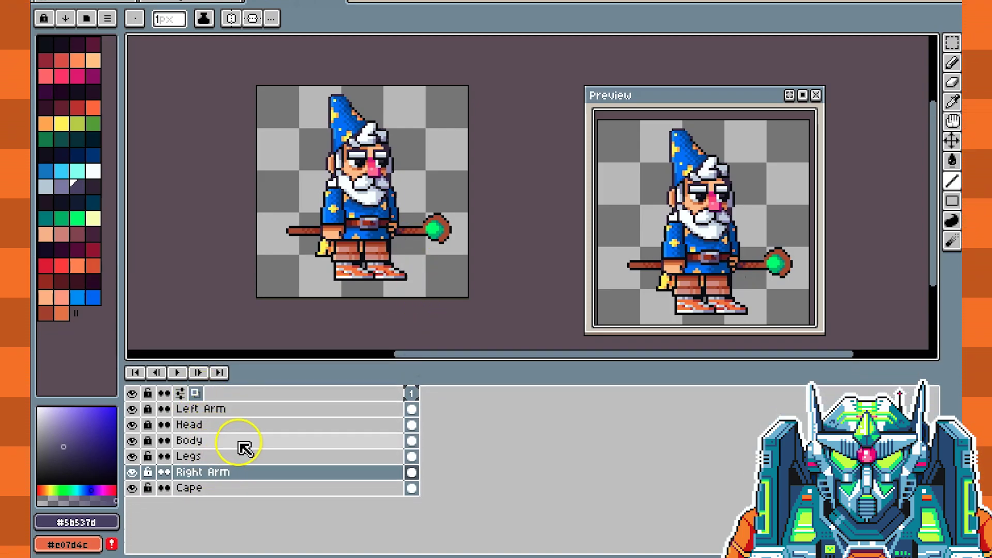
pyautogui.click(210, 416)
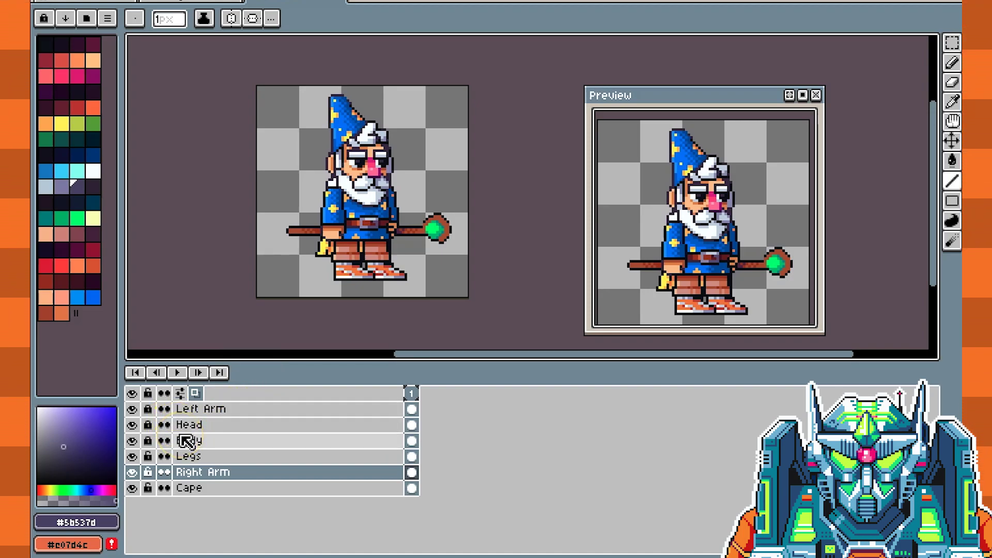
pyautogui.click(132, 394)
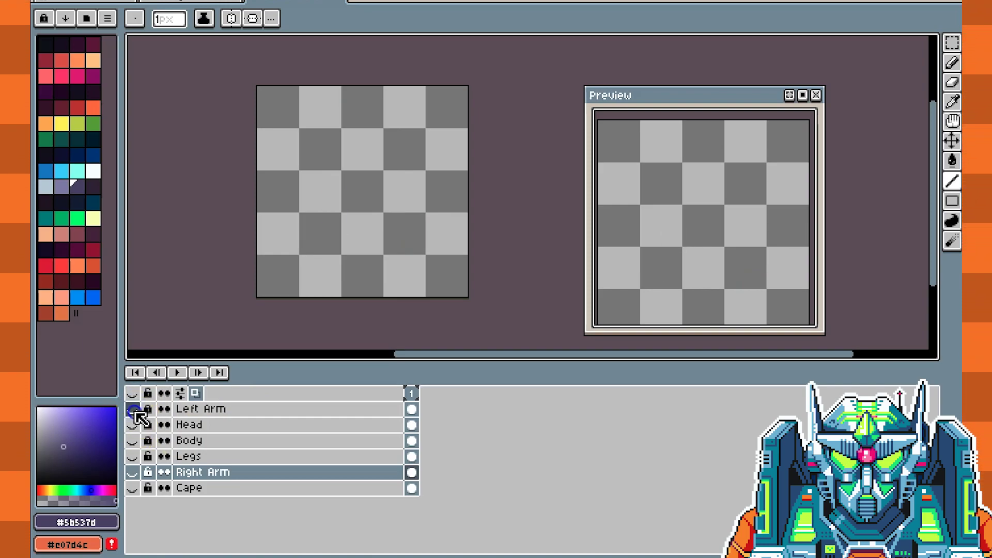
pyautogui.click(134, 410)
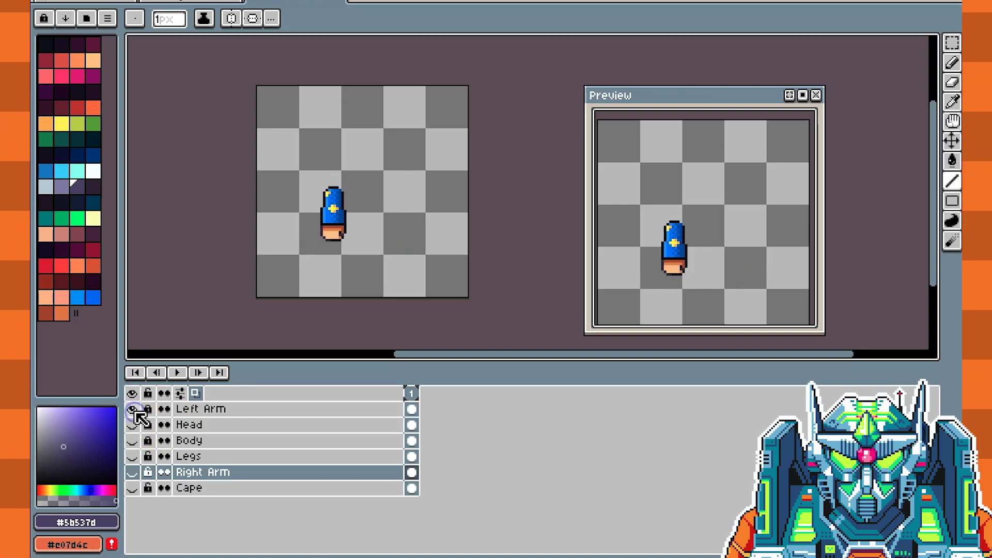
pyautogui.click(133, 411)
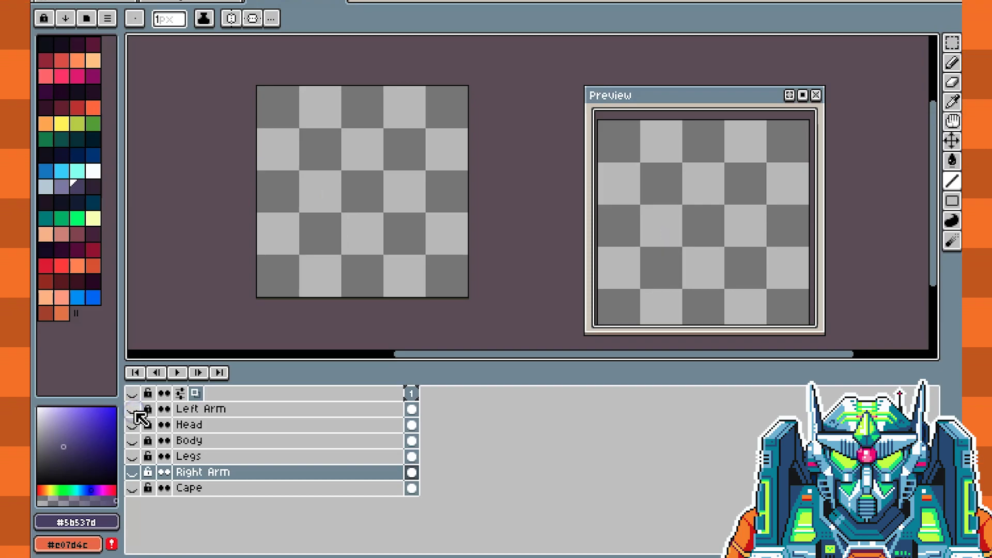
# Toggle the Head layer's visibility several times to examine it in isolation, leaving it hidden
pyautogui.click(133, 426)
pyautogui.click(133, 425)
pyautogui.click(132, 425)
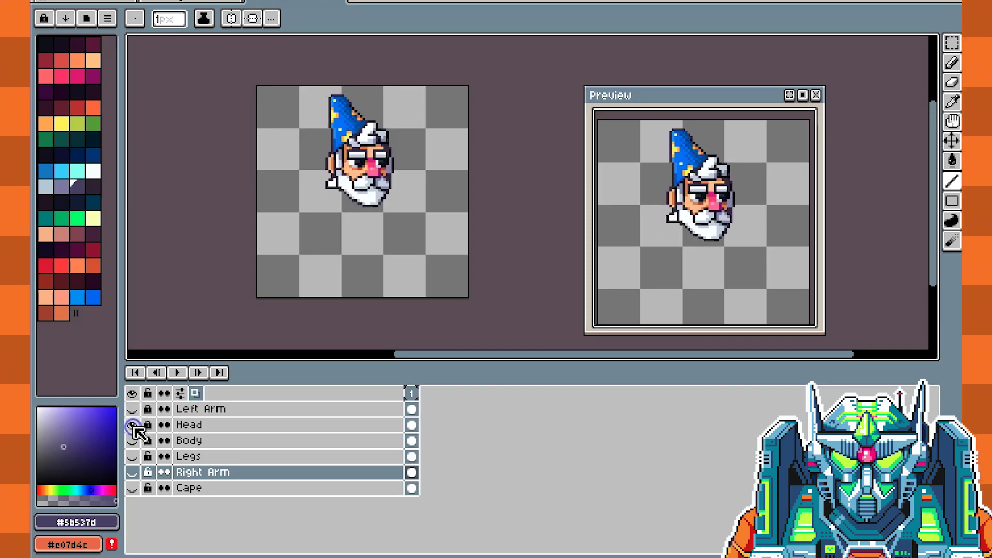
pyautogui.click(133, 425)
pyautogui.click(133, 425)
pyautogui.click(133, 425)
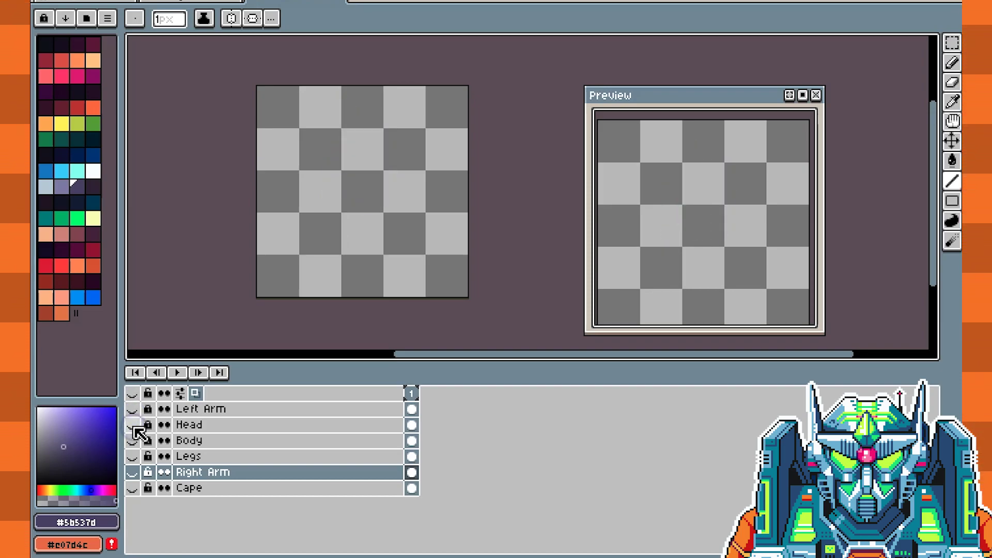
pyautogui.click(133, 425)
pyautogui.click(132, 425)
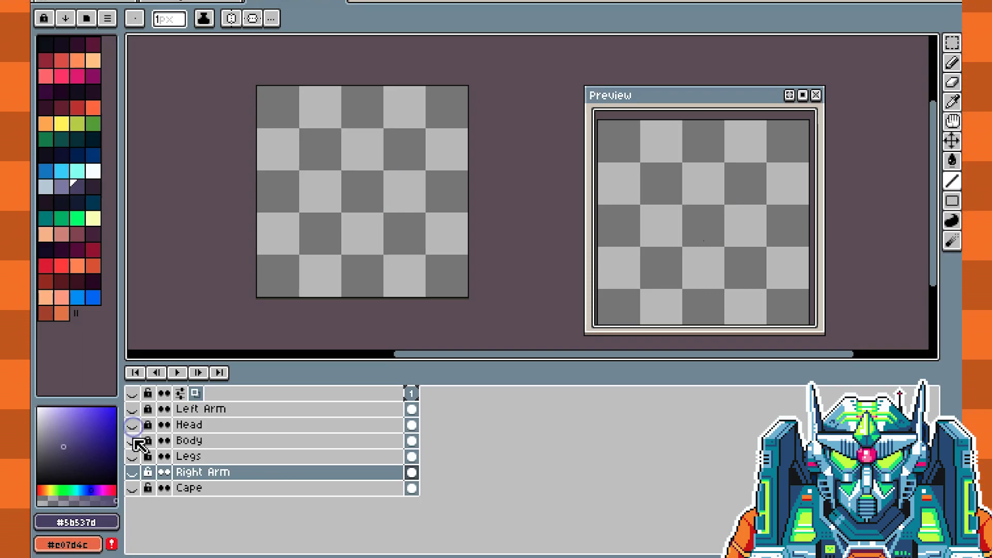
# Toggle the Body layer's visibility to examine it on its own, leaving it shown
pyautogui.click(133, 440)
pyautogui.click(133, 440)
pyautogui.click(133, 441)
pyautogui.click(132, 441)
pyautogui.click(132, 441)
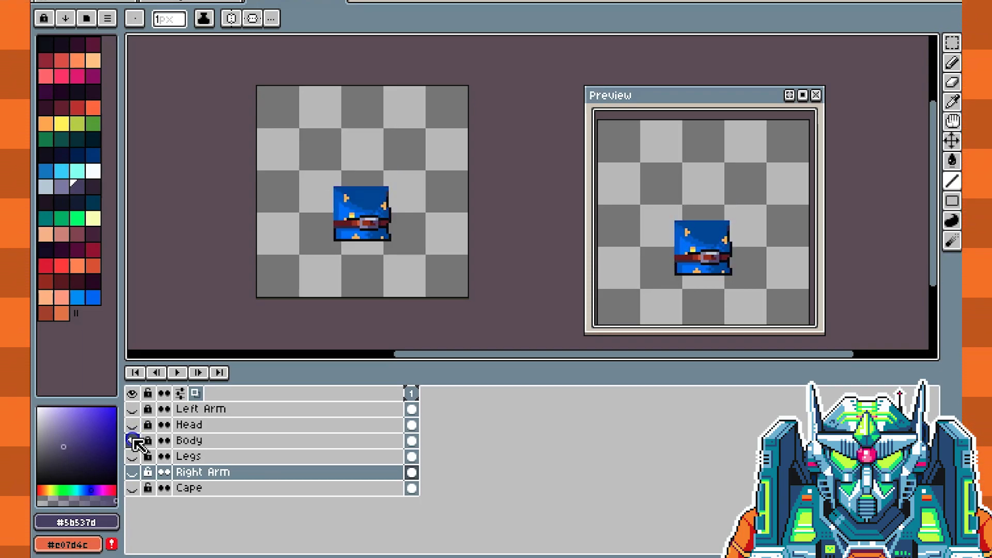
# Toggle the Head layer over the Body layer to check how they overlap, and hide both layers
pyautogui.click(133, 426)
pyautogui.click(133, 426)
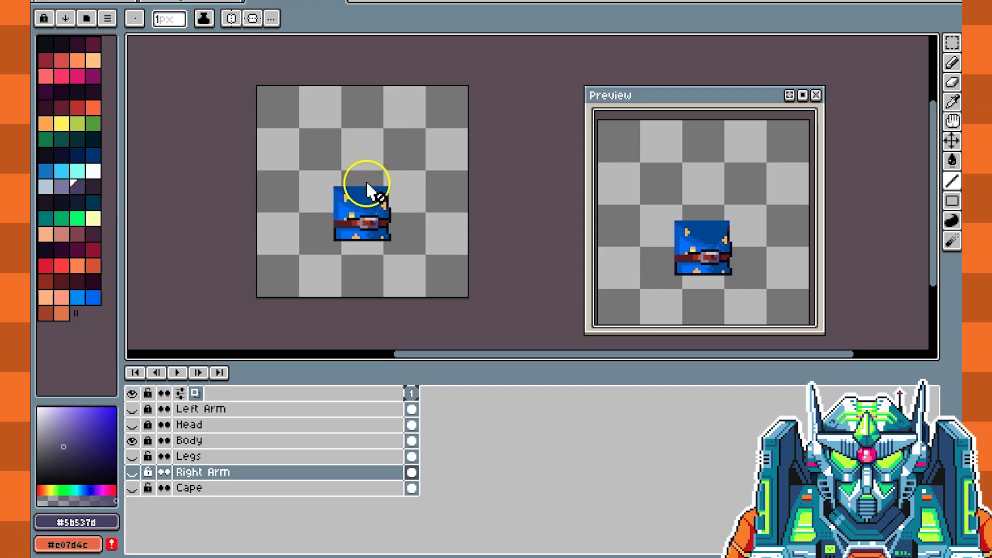
pyautogui.click(133, 424)
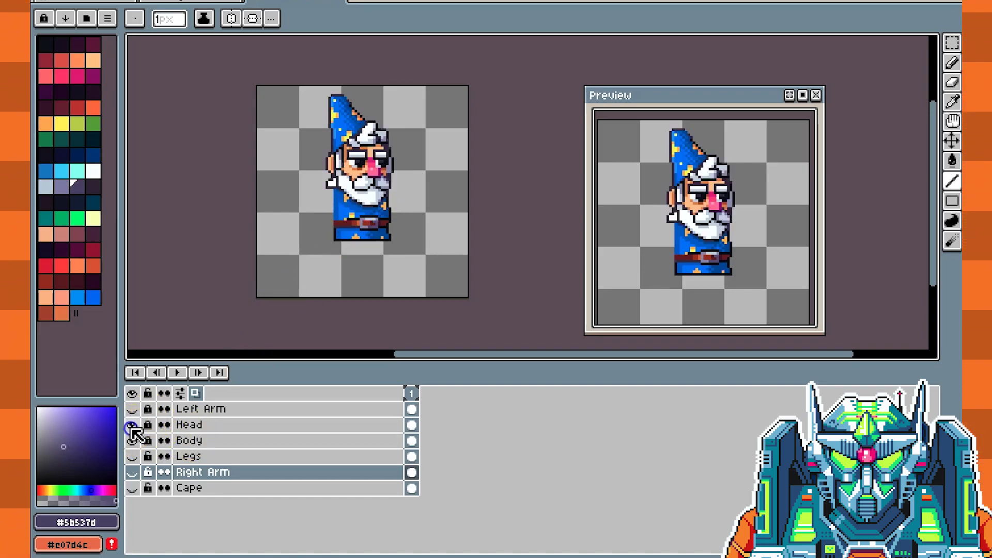
pyautogui.click(133, 424)
pyautogui.click(133, 427)
pyautogui.click(133, 426)
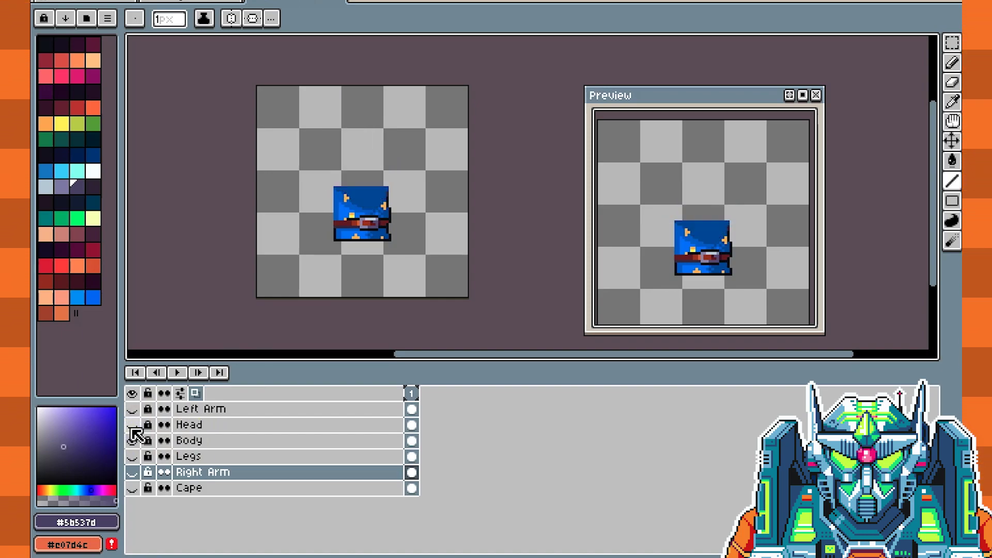
pyautogui.click(132, 426)
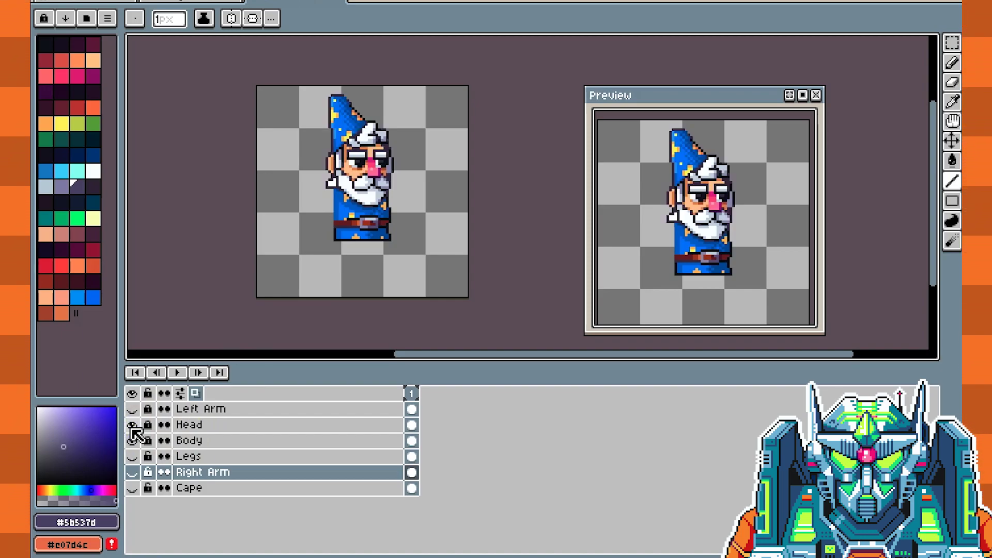
pyautogui.click(133, 424)
pyautogui.click(133, 440)
# View the Legs layer on its own, examining the tops of the trouser legs, and hide it again
pyautogui.click(133, 457)
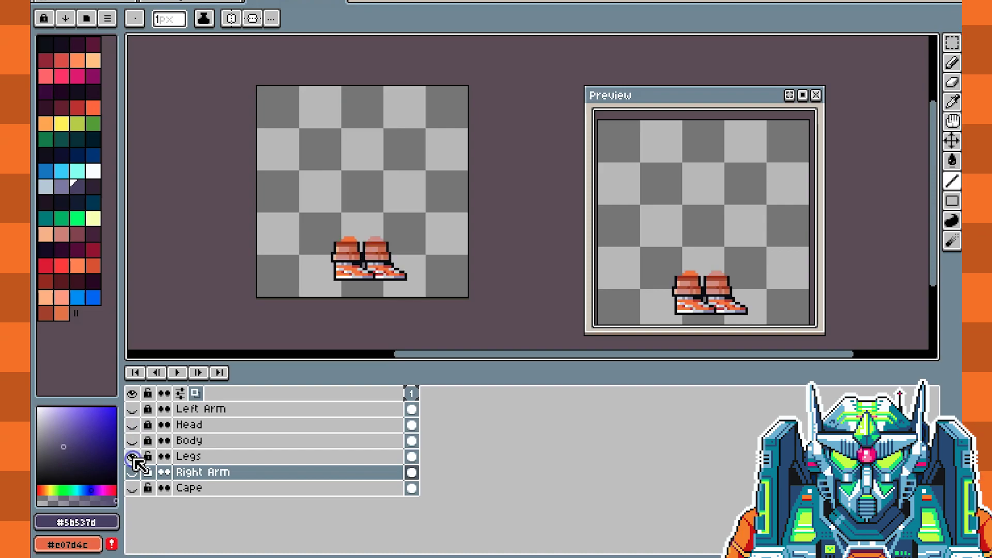
pyautogui.click(132, 456)
pyautogui.click(133, 456)
pyautogui.moveTo(343, 230); pyautogui.dragTo(378, 238)
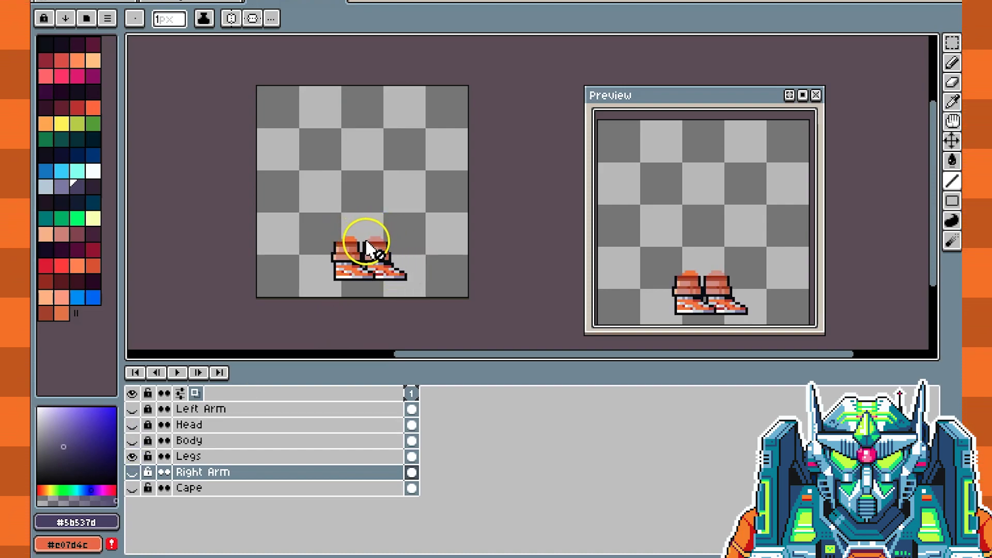
pyautogui.click(132, 457)
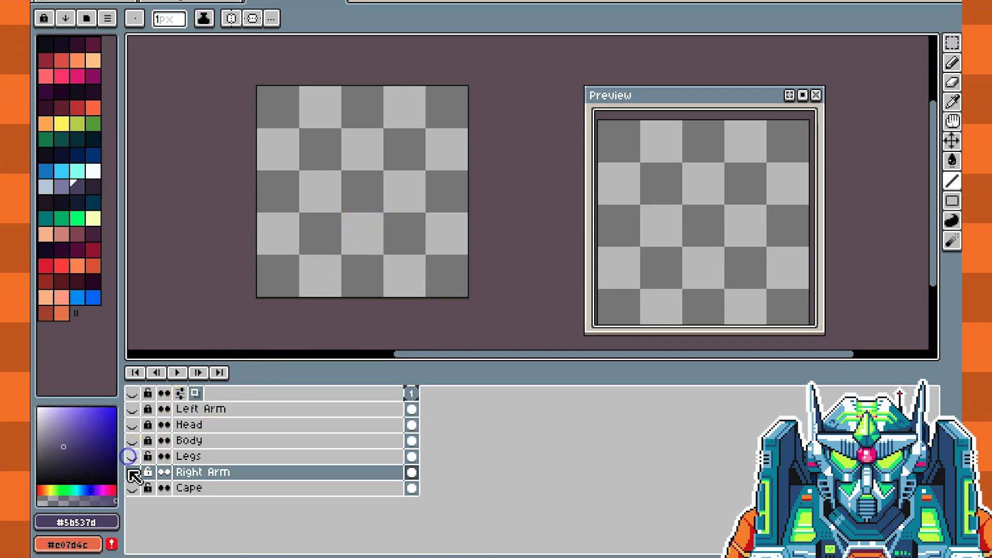
# View the Right Arm layer on its own, including the full staff, and hide it again
pyautogui.click(132, 472)
pyautogui.click(345, 230)
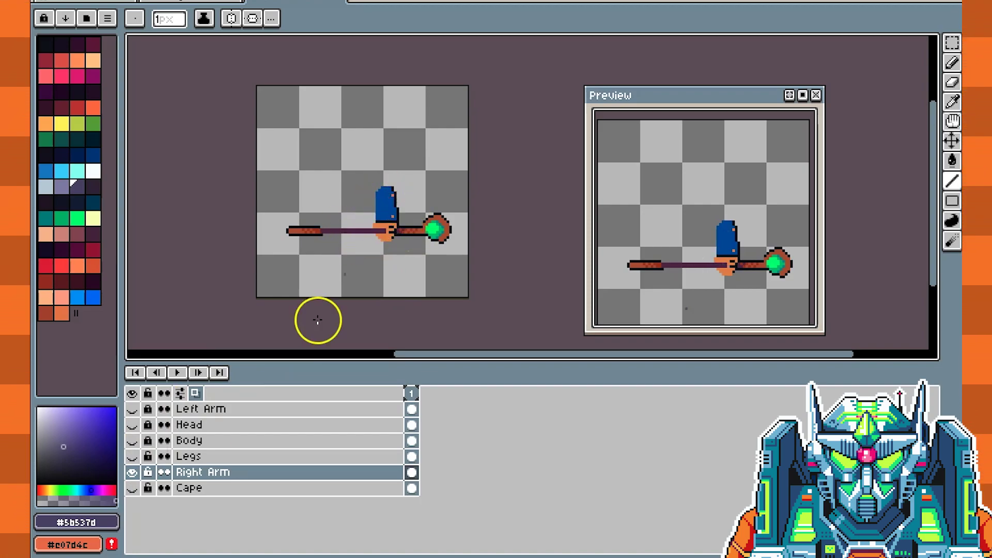
pyautogui.click(131, 472)
# View the Cape layer on its own and make all layers visible again
pyautogui.click(132, 488)
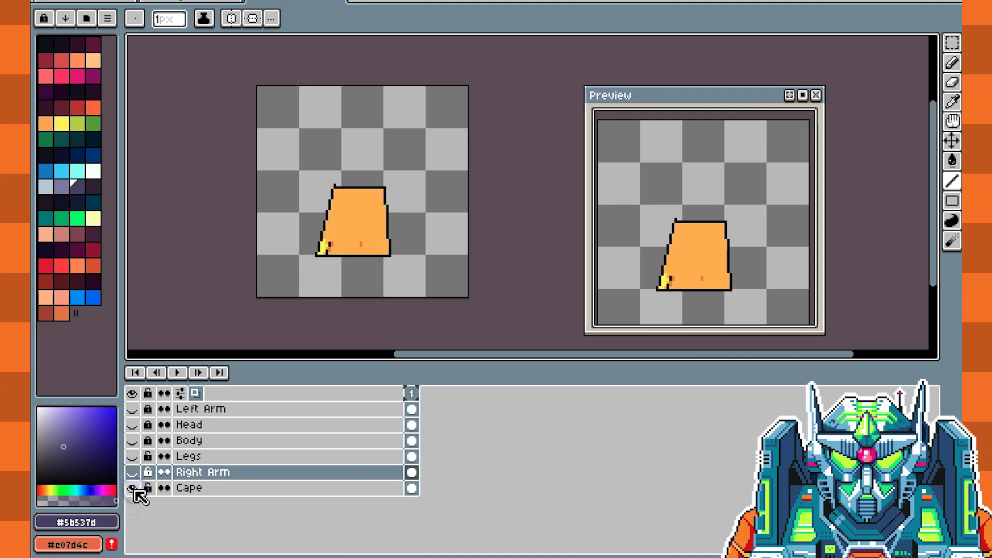
pyautogui.click(361, 234)
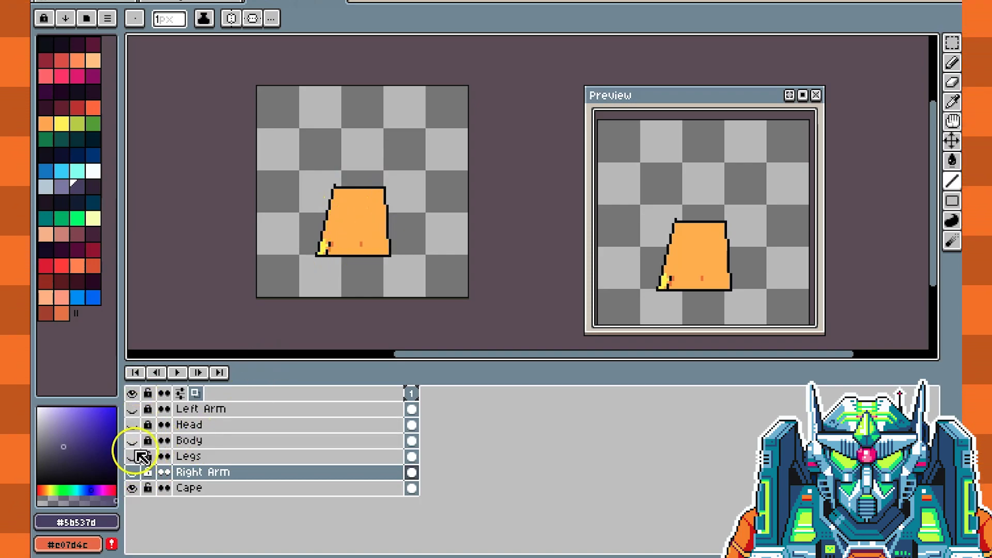
pyautogui.click(133, 393)
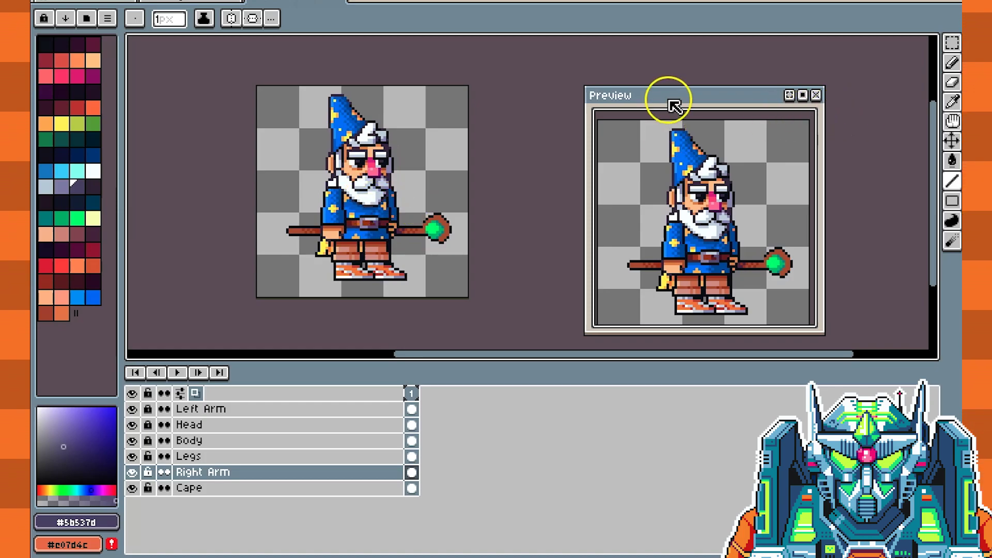
# Reposition the Preview window beside the sprite and toggle it off and on several times, leaving it open
pyautogui.moveTo(673, 103); pyautogui.dragTo(645, 83)
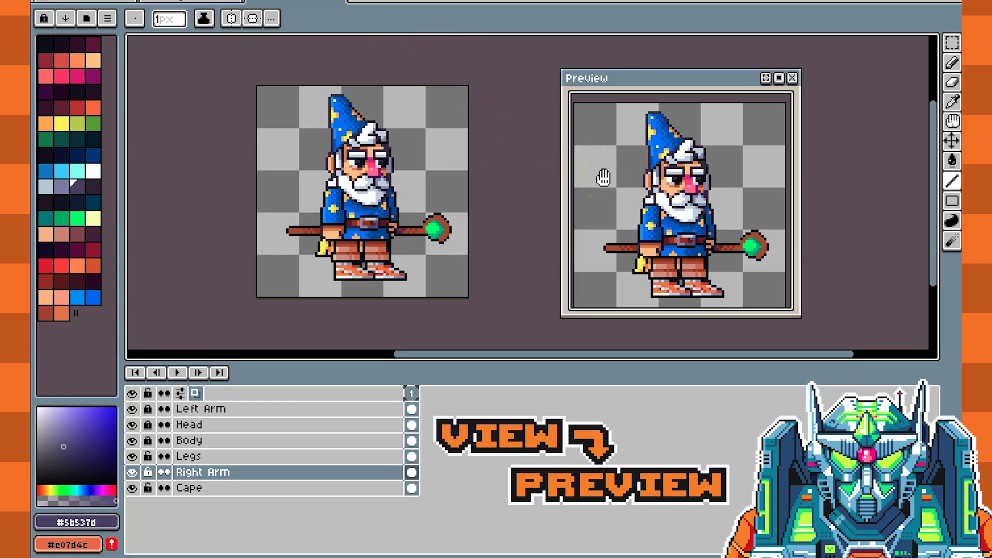
pyautogui.press('F7')
pyautogui.press('F7')
pyautogui.press('F7')
pyautogui.press('F7')
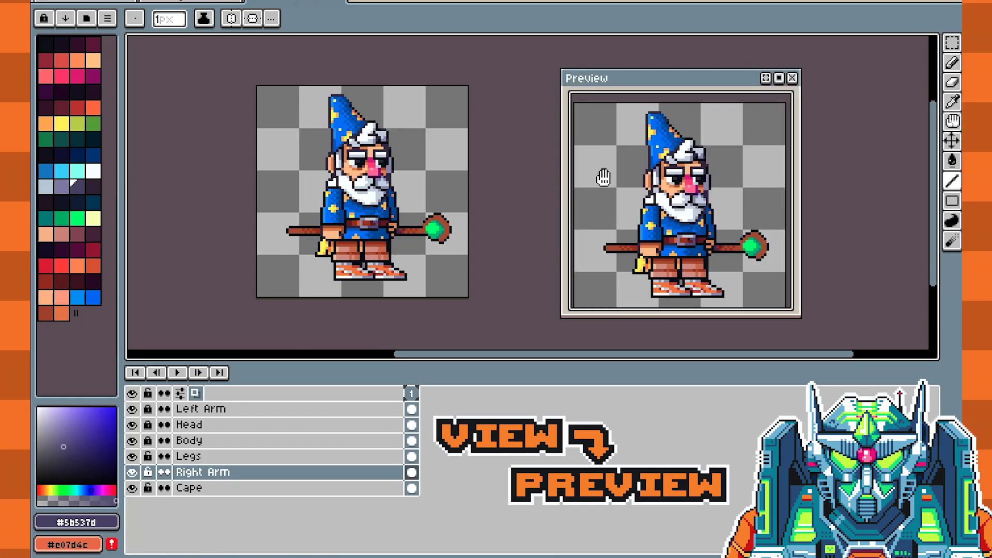
pyautogui.press('F7')
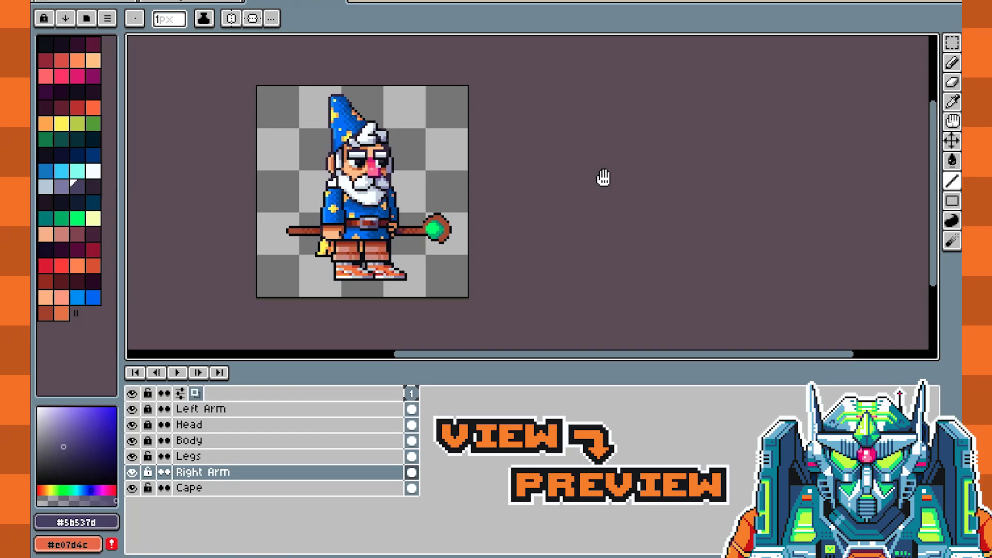
pyautogui.press('F7')
pyautogui.press('F7')
pyautogui.press('F7')
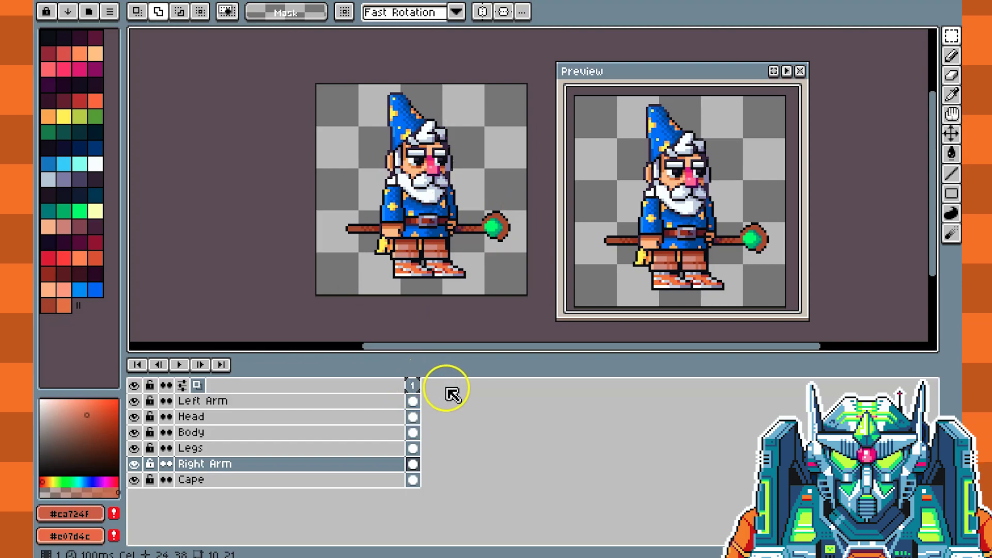
# Add five new frames copied from the first so the timeline has six frames
pyautogui.click(416, 391)
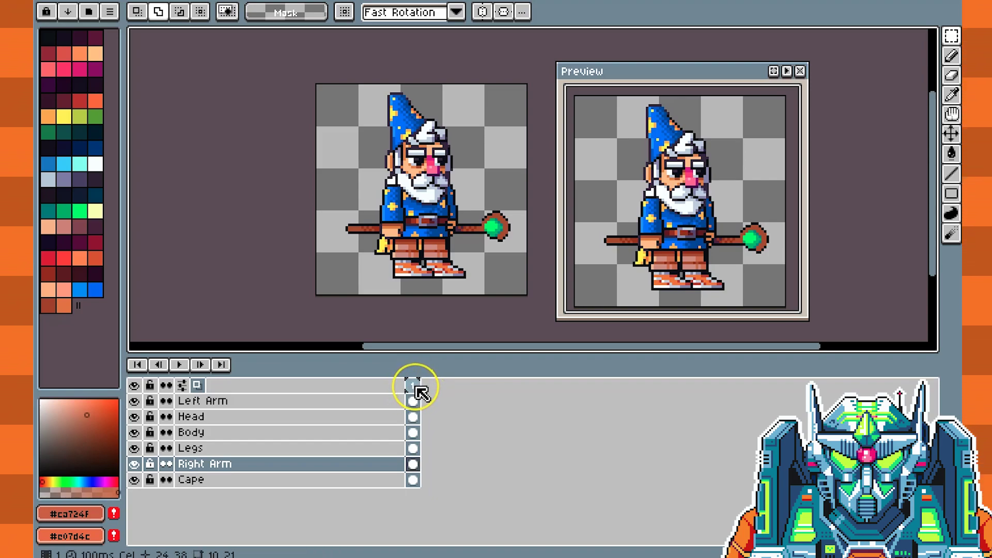
pyautogui.rightClick(413, 386)
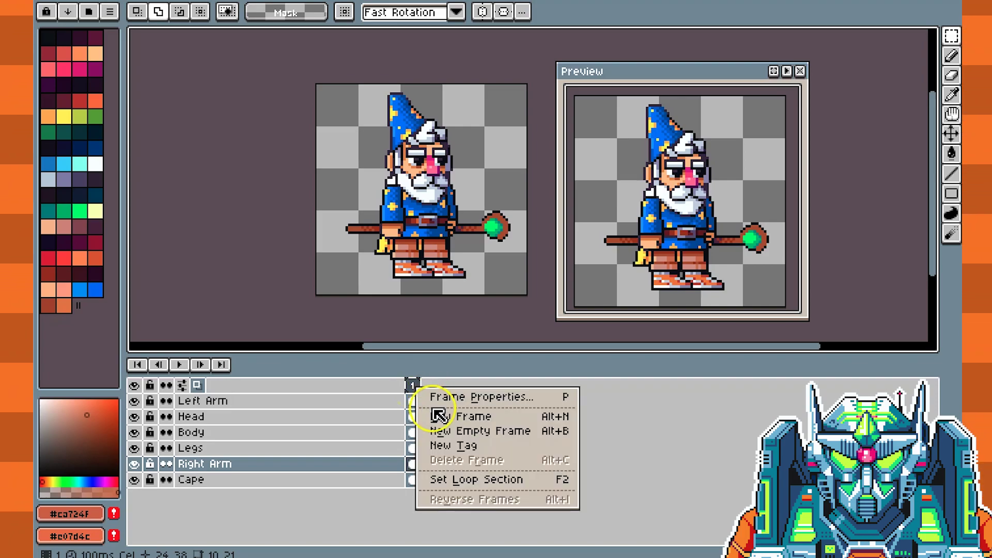
pyautogui.click(563, 417)
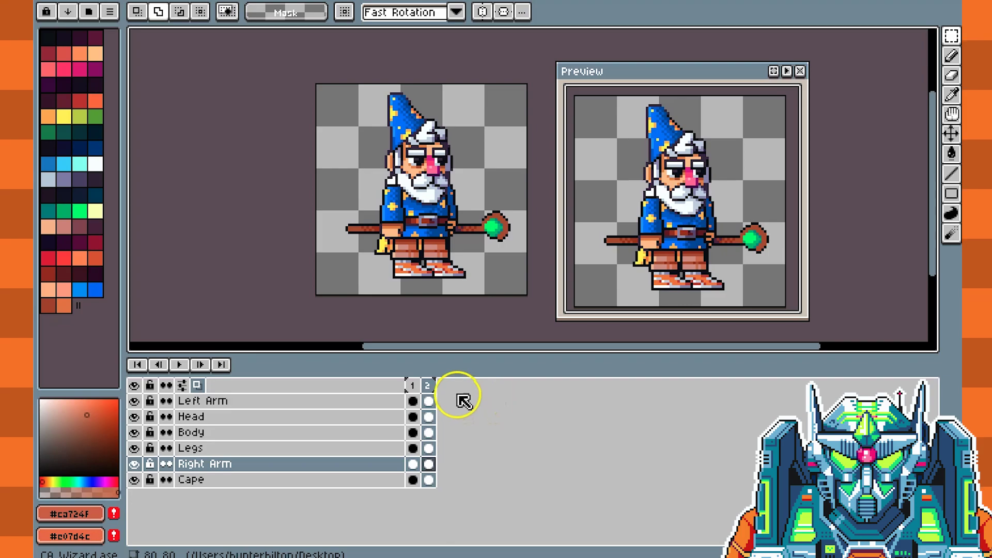
pyautogui.rightClick(429, 388)
pyautogui.click(453, 413)
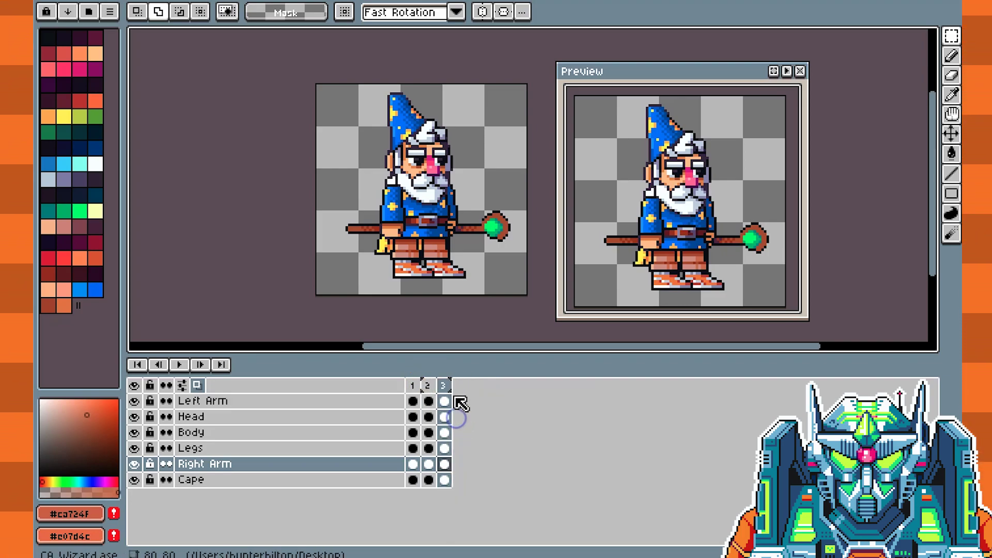
pyautogui.rightClick(445, 386)
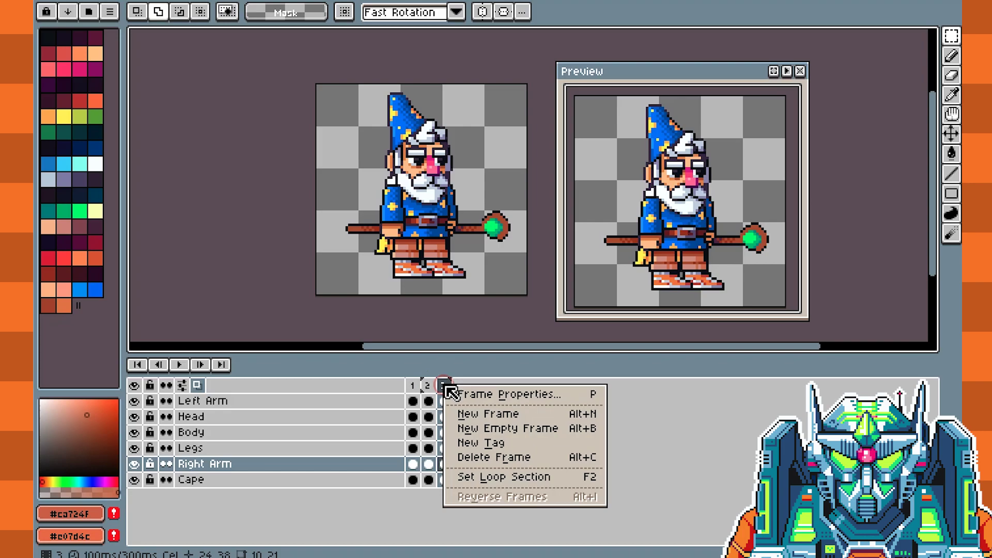
pyautogui.click(478, 416)
pyautogui.rightClick(459, 386)
pyautogui.click(497, 413)
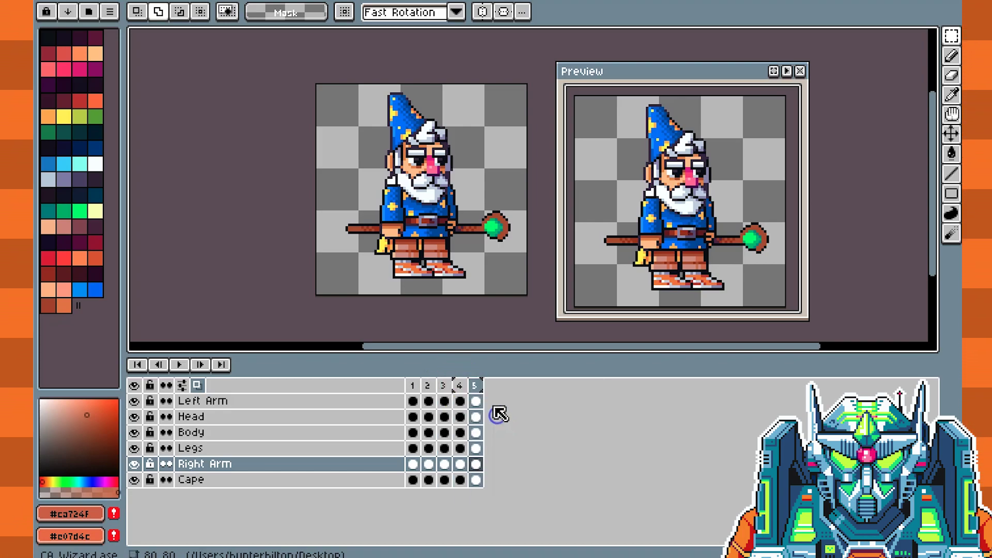
pyautogui.rightClick(478, 386)
pyautogui.click(505, 414)
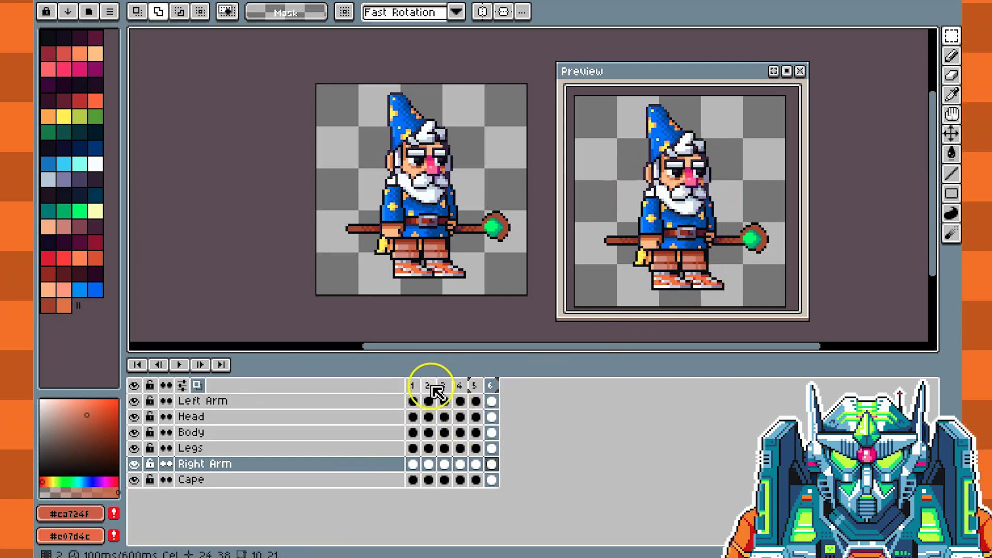
# Select the Body cel in frame 1 and look over that frame's layer cels
pyautogui.click(412, 433)
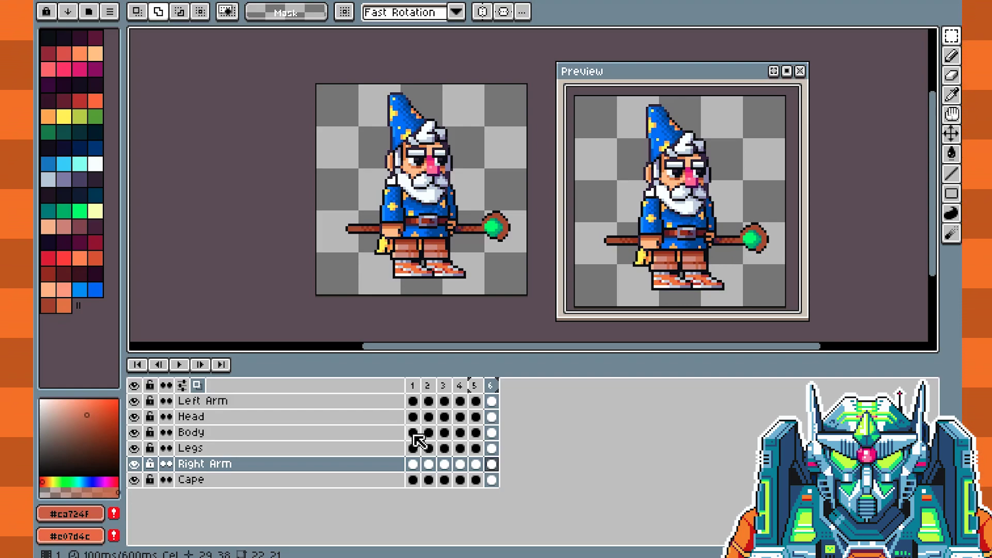
pyautogui.click(413, 433)
pyautogui.moveTo(412, 433); pyautogui.dragTo(416, 490)
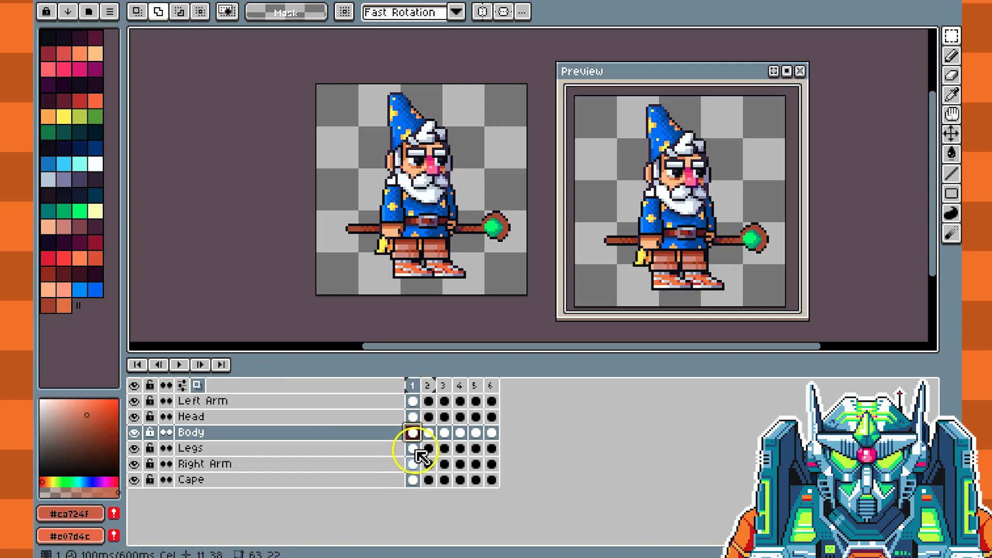
# Nudge the Body cel in frame 2 slightly upward with the Move tool
pyautogui.click(430, 385)
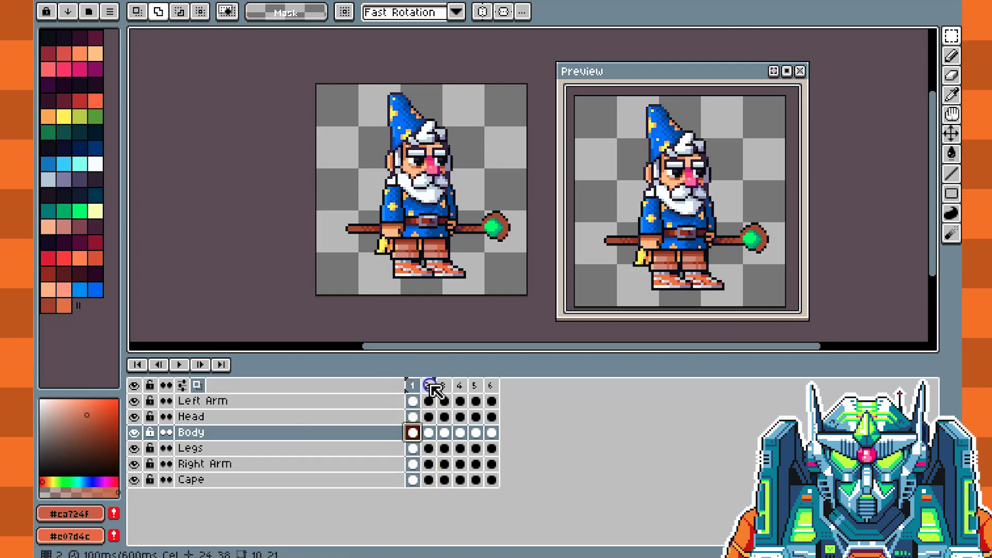
pyautogui.click(429, 433)
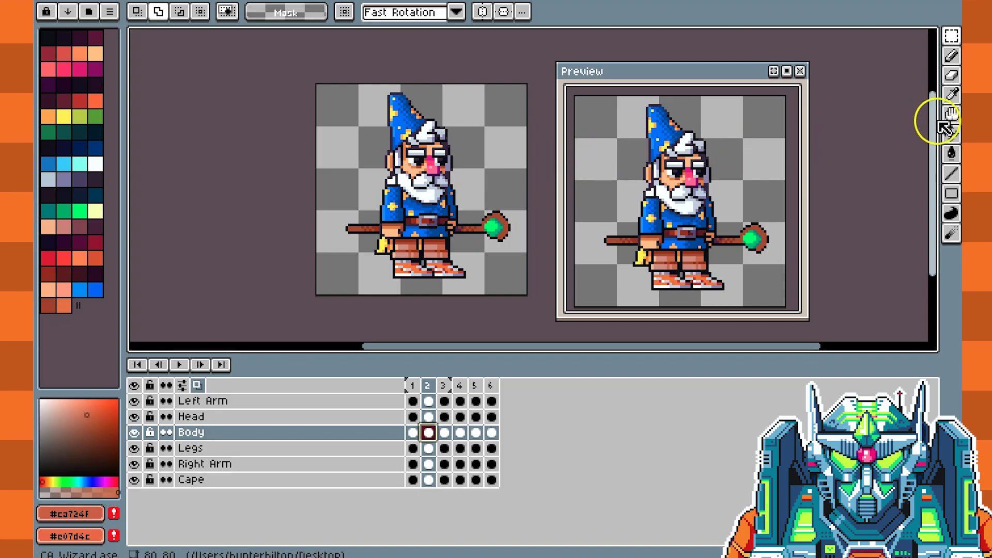
pyautogui.click(951, 133)
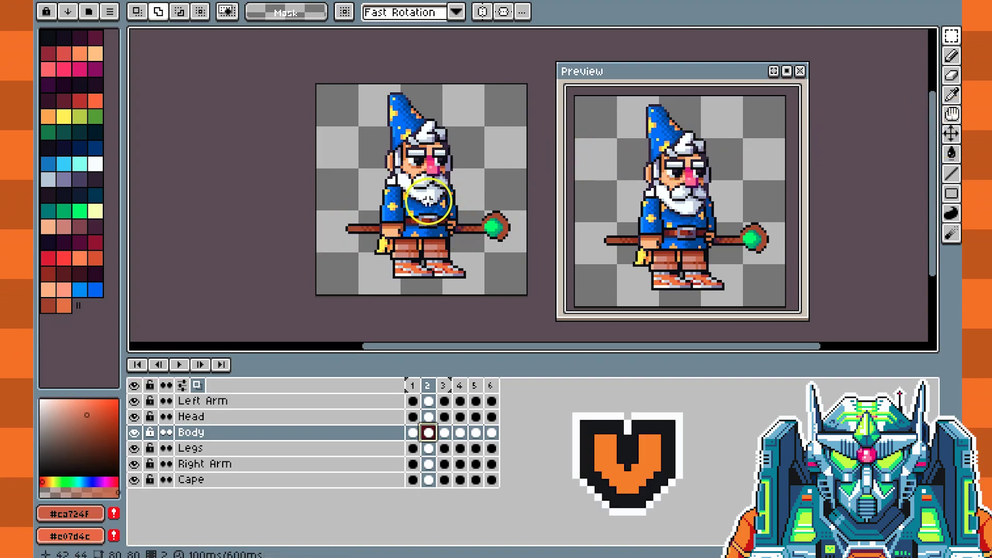
pyautogui.press('v')
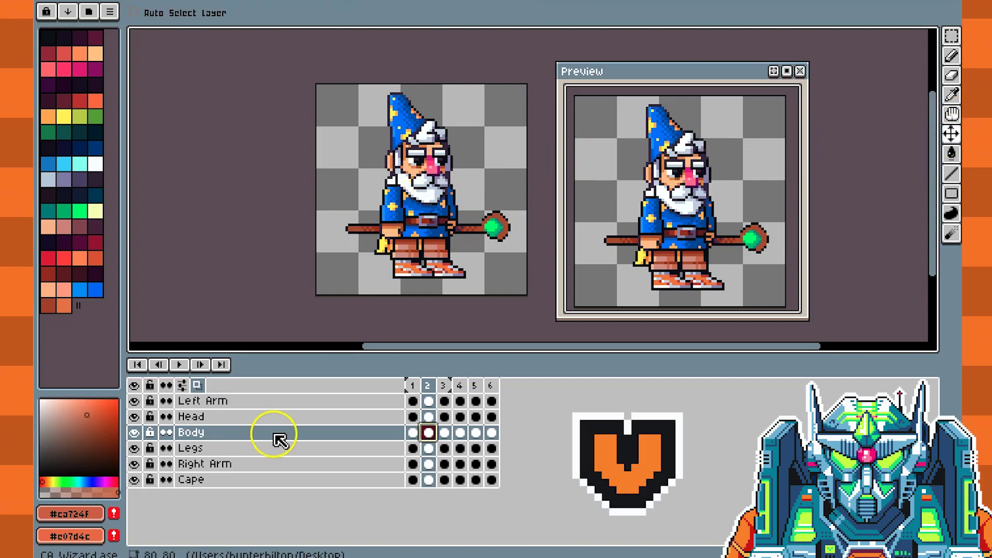
pyautogui.click(428, 433)
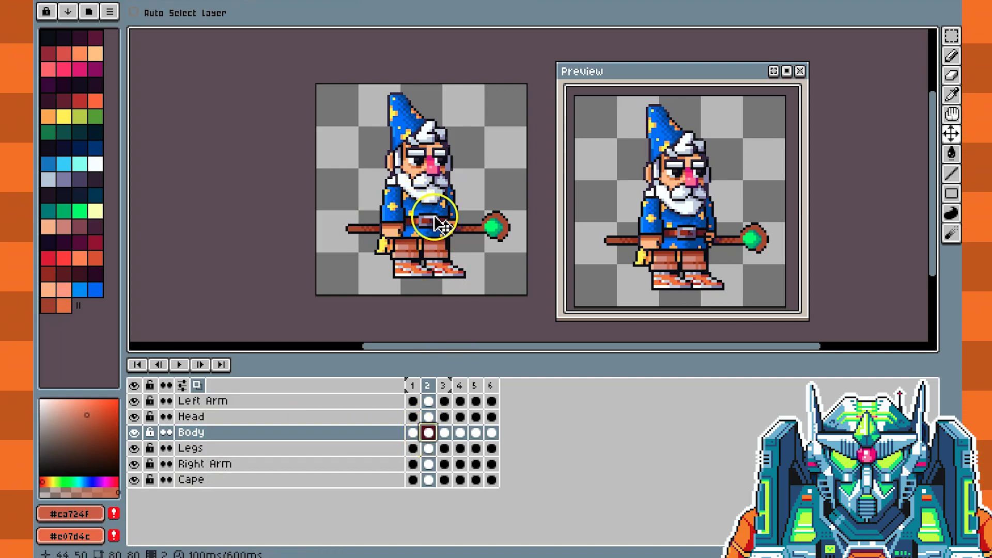
pyautogui.click(432, 228)
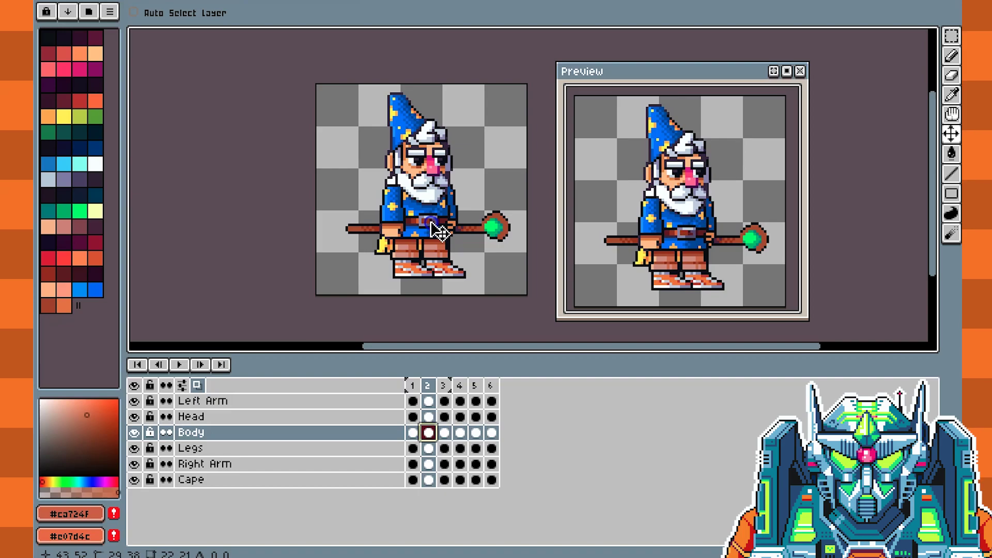
pyautogui.click(443, 332)
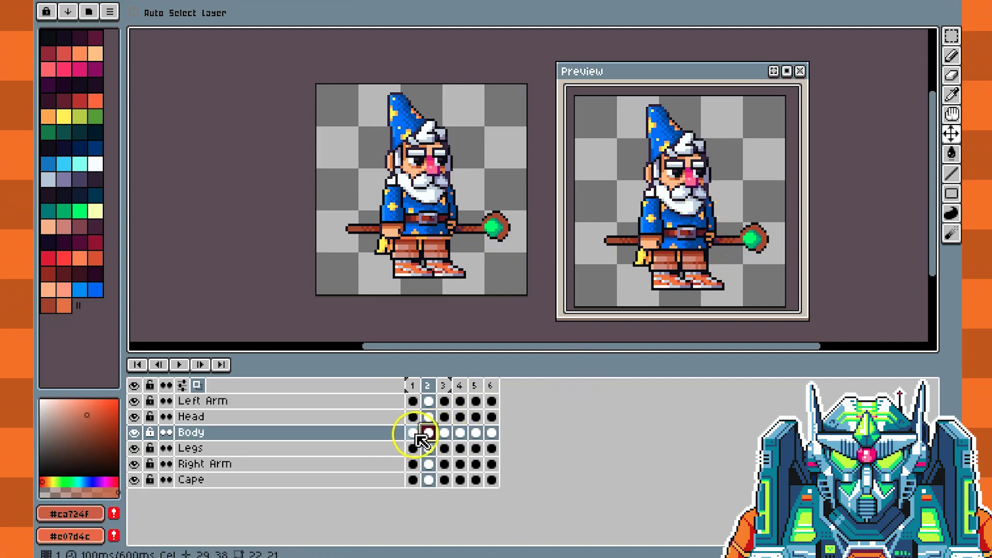
# Nudge the Body cel and the Head cel in frame 3 slightly upward with the Move tool
pyautogui.click(445, 434)
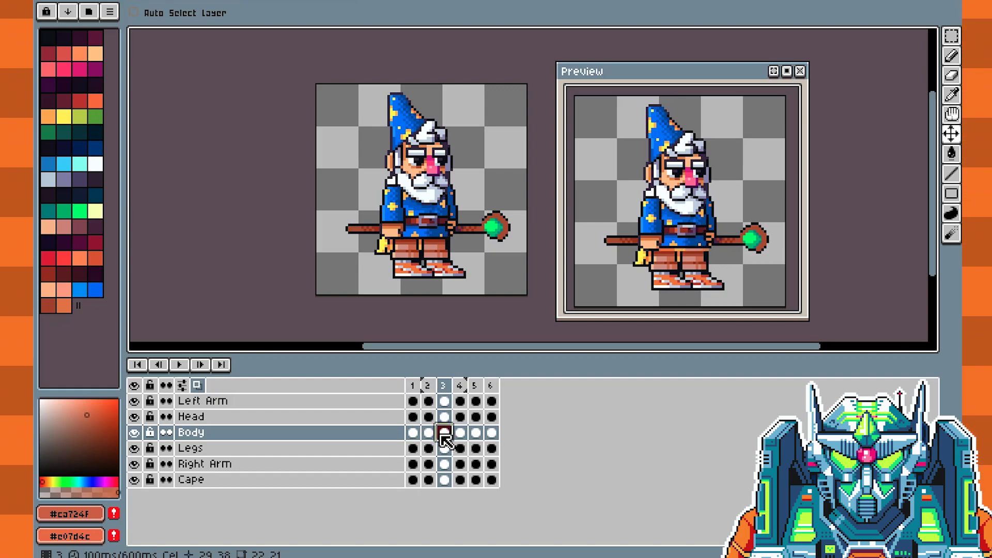
pyautogui.moveTo(433, 226); pyautogui.dragTo(426, 214)
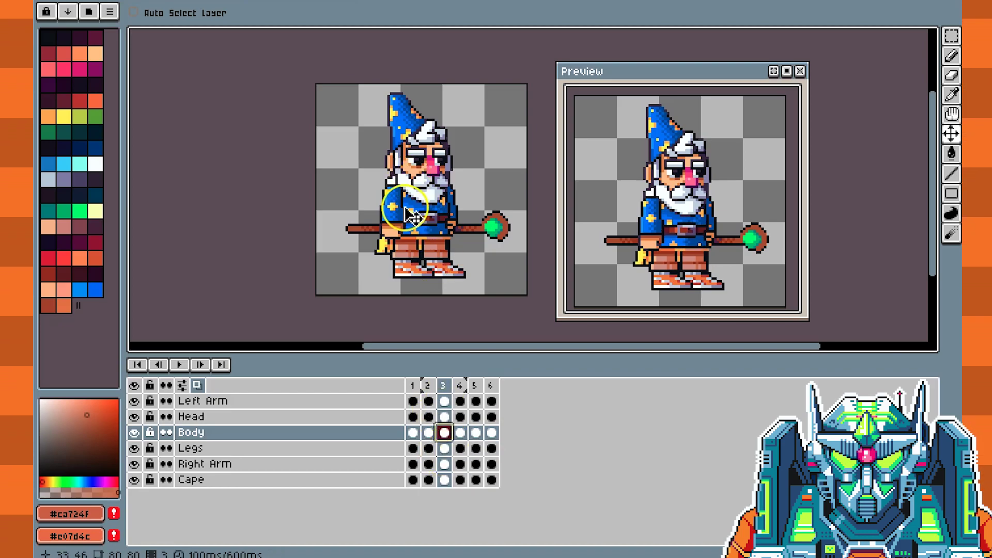
pyautogui.click(445, 417)
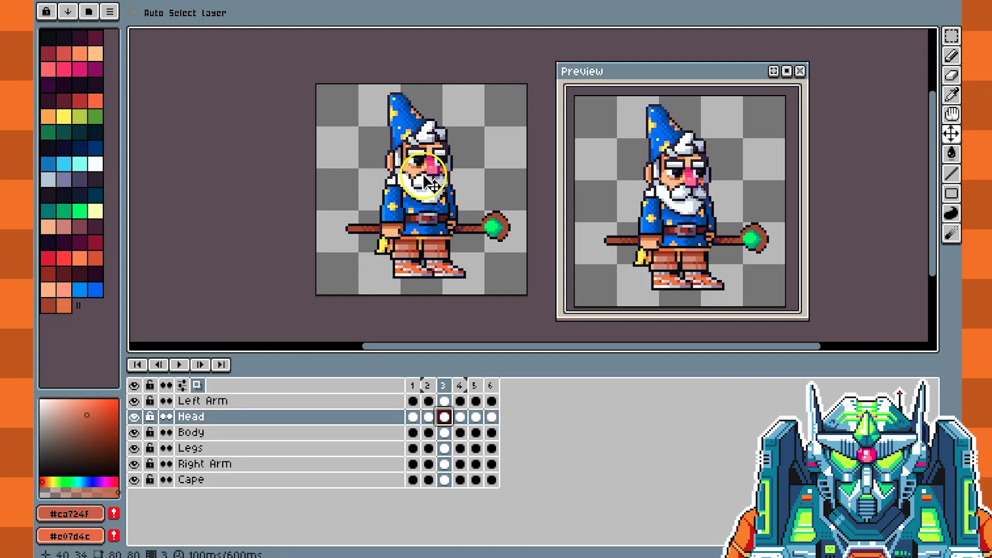
pyautogui.moveTo(428, 182); pyautogui.dragTo(427, 179)
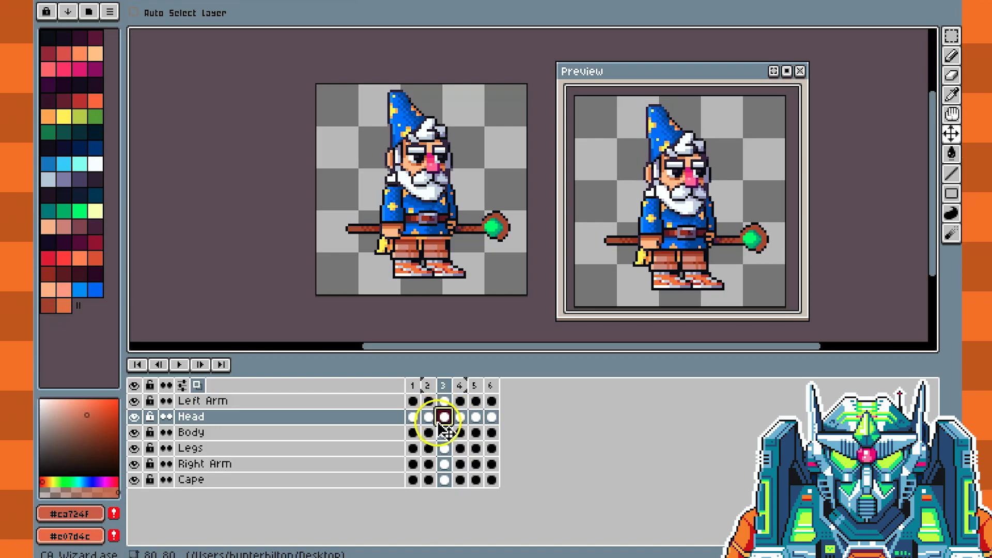
# Nudge the Body cel and the Head cel in frame 4 slightly upward
pyautogui.click(459, 433)
pyautogui.click(461, 434)
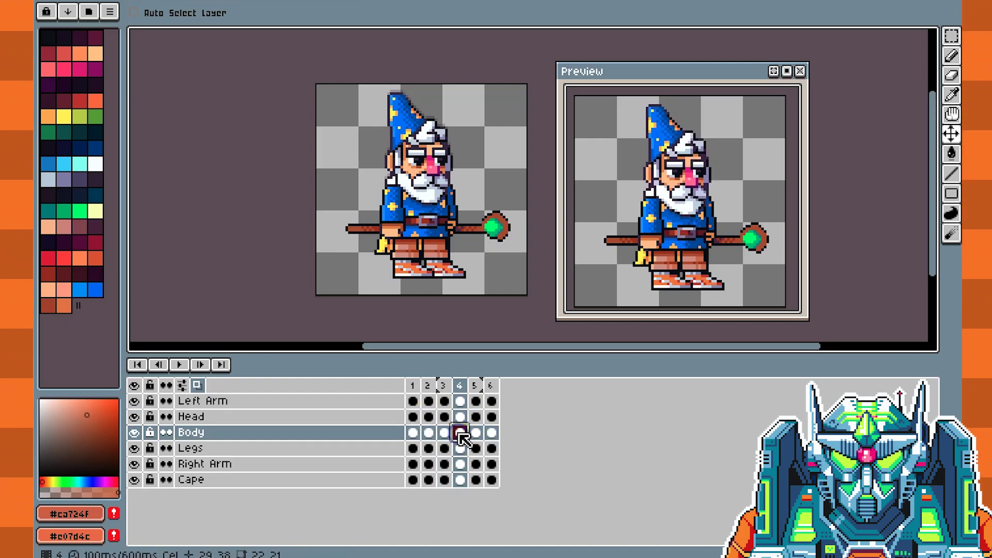
pyautogui.click(459, 433)
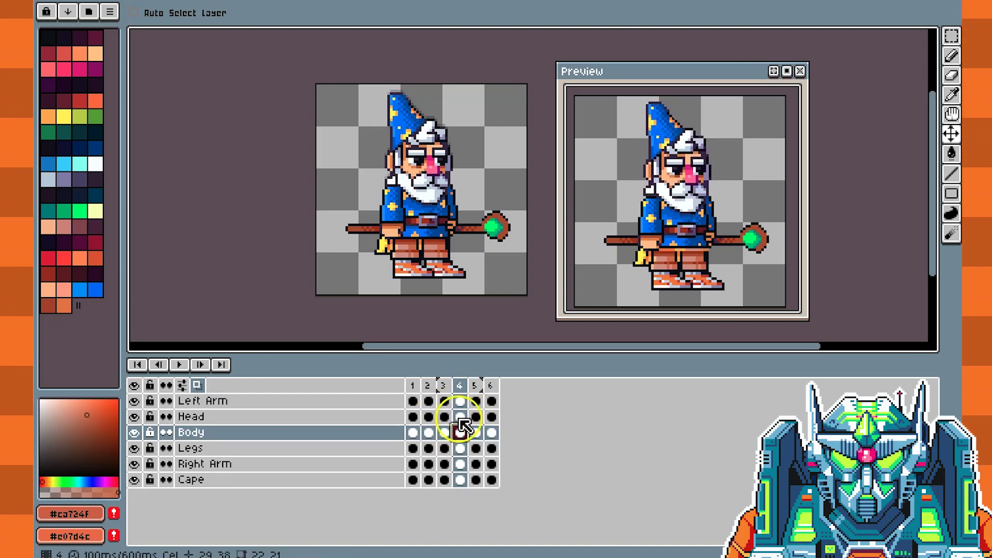
pyautogui.click(431, 223)
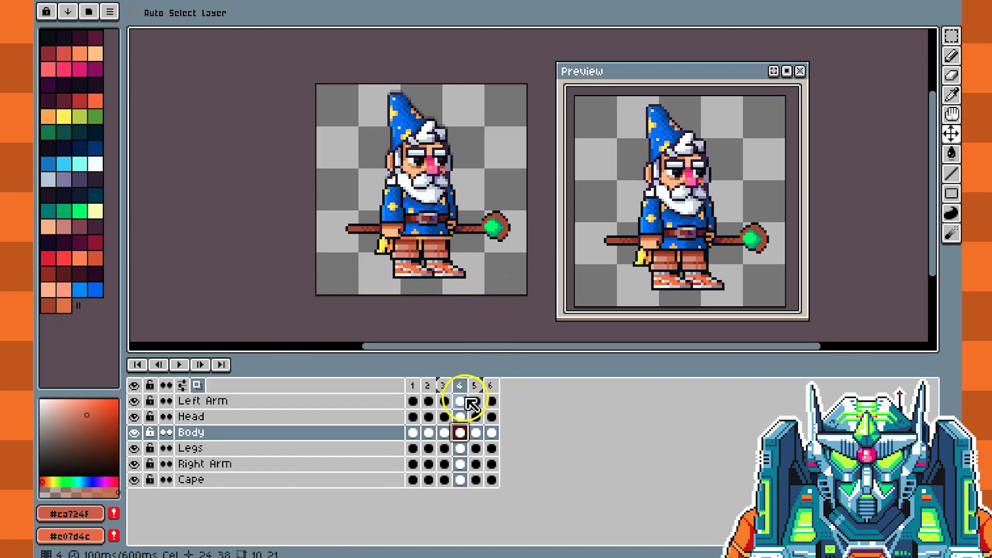
pyautogui.click(462, 417)
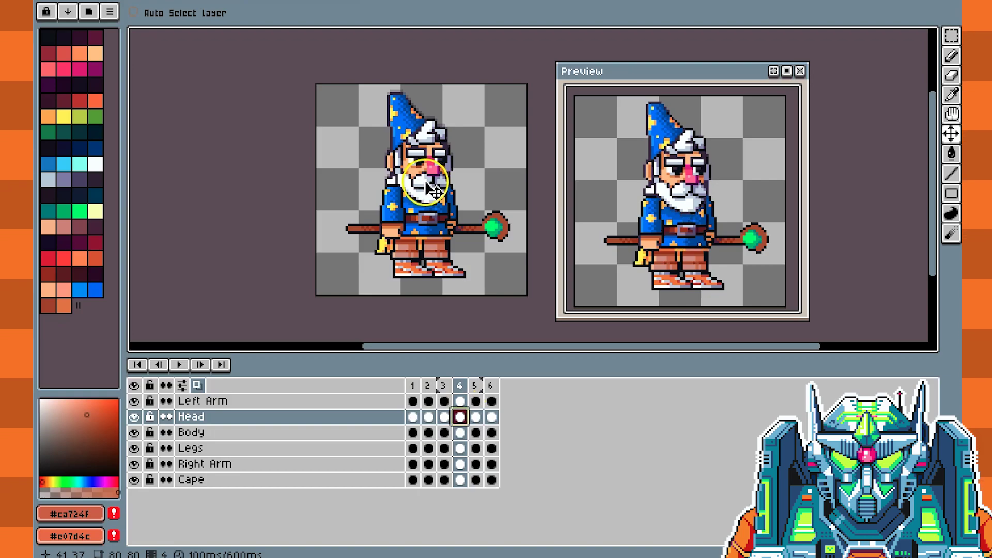
pyautogui.moveTo(427, 184); pyautogui.dragTo(427, 181)
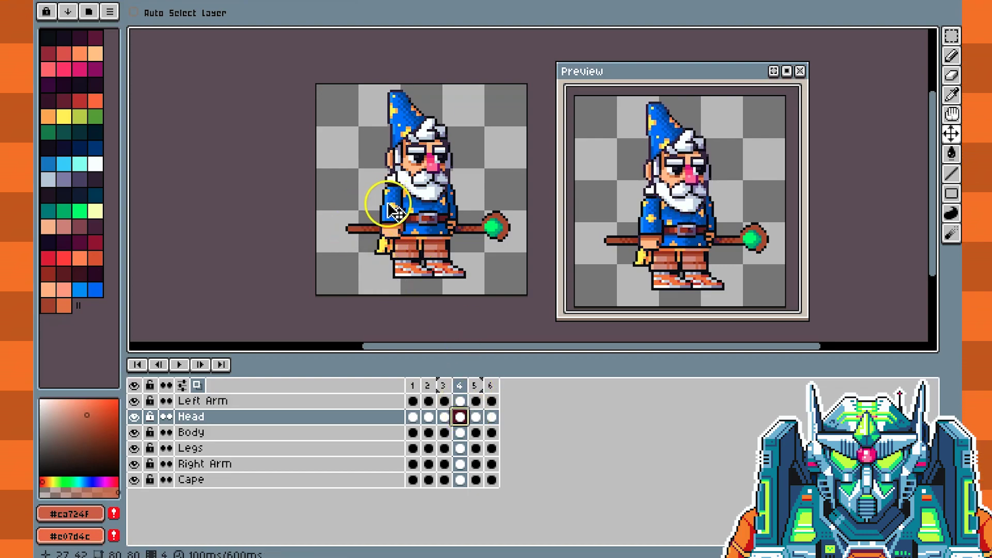
# Raise the Left Arm cel in frame 4 slightly and the Right Arm cel with the staff by one pixel
pyautogui.click(461, 402)
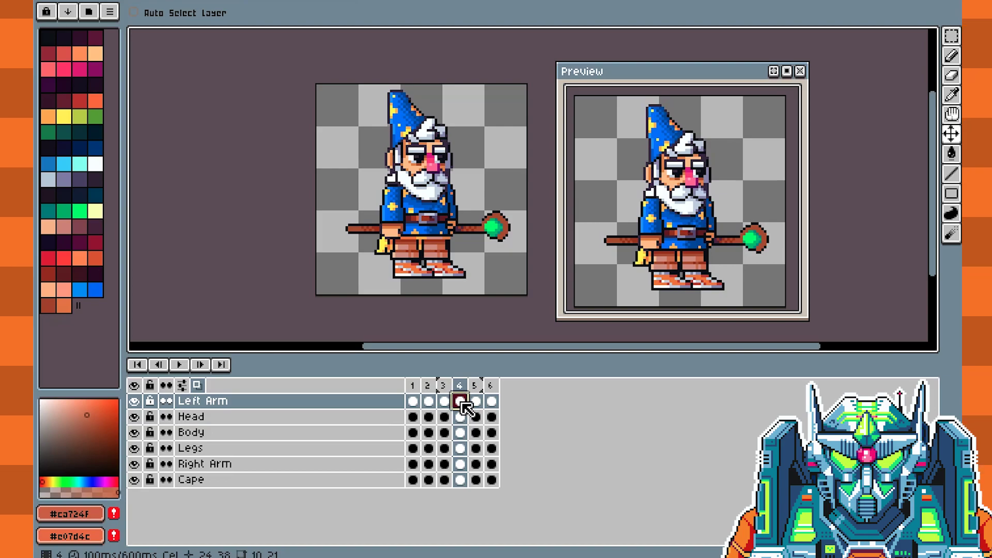
pyautogui.click(462, 404)
pyautogui.moveTo(408, 264); pyautogui.dragTo(392, 227)
pyautogui.click(391, 291)
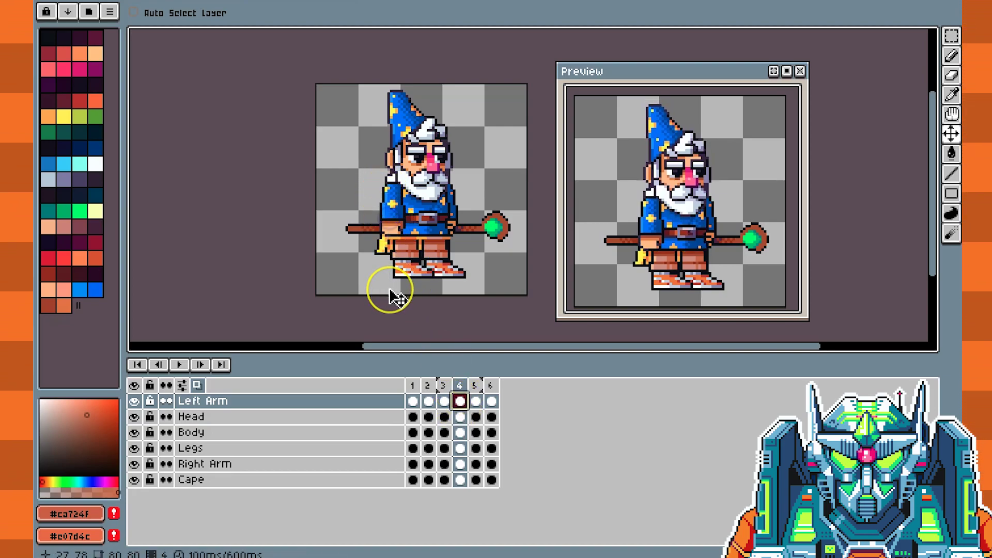
pyautogui.moveTo(460, 421); pyautogui.dragTo(465, 470)
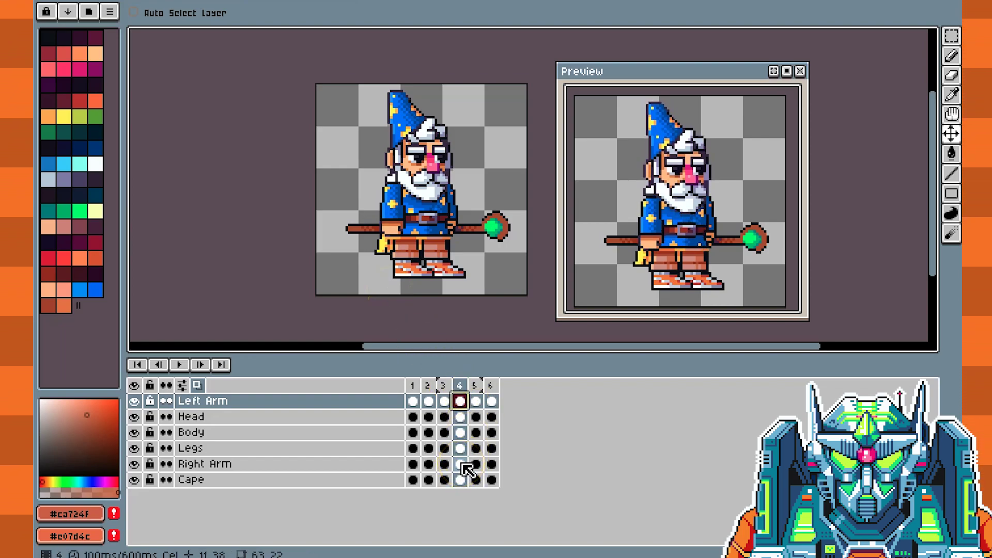
pyautogui.click(466, 469)
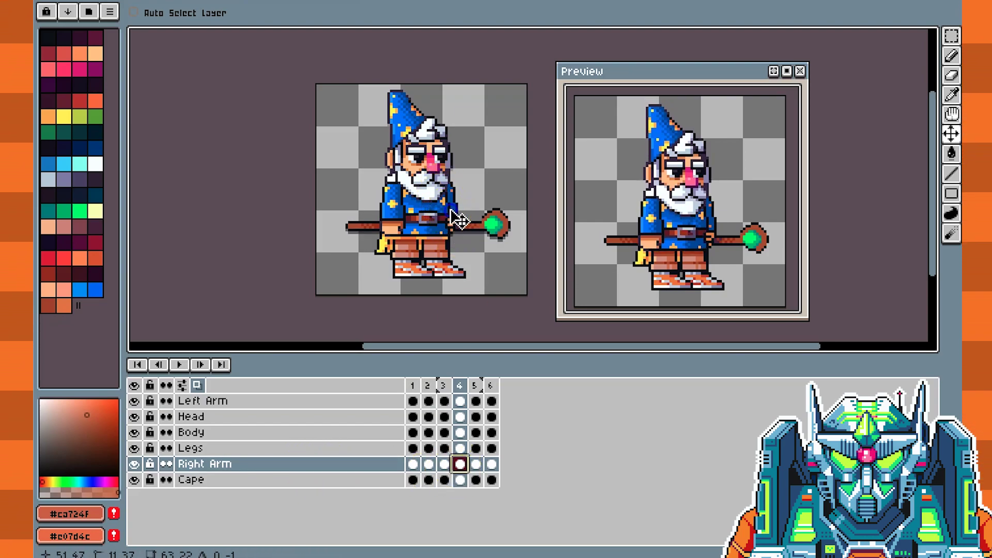
pyautogui.click(448, 246)
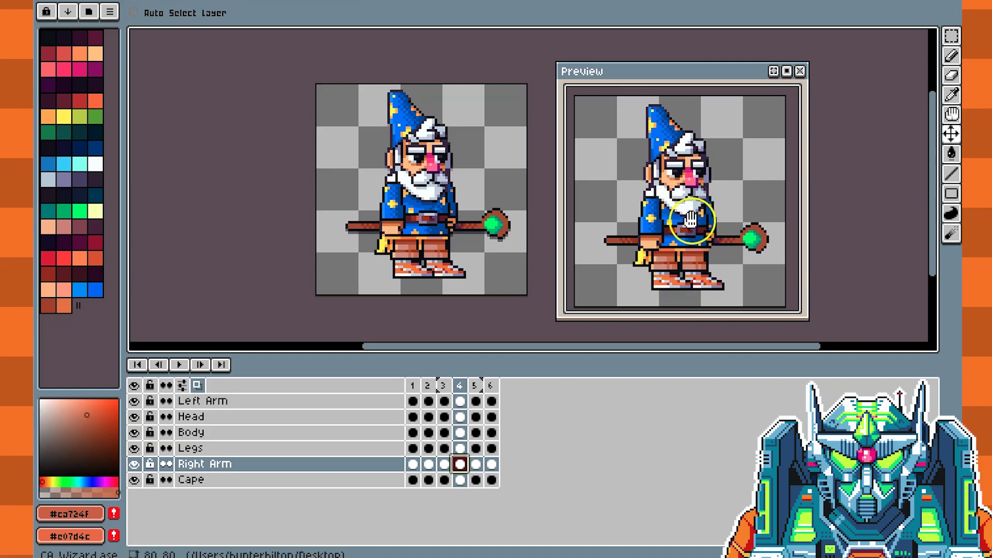
# Nudge the Head, Left Arm and Right Arm cels in frame 5 slightly upward
pyautogui.click(476, 433)
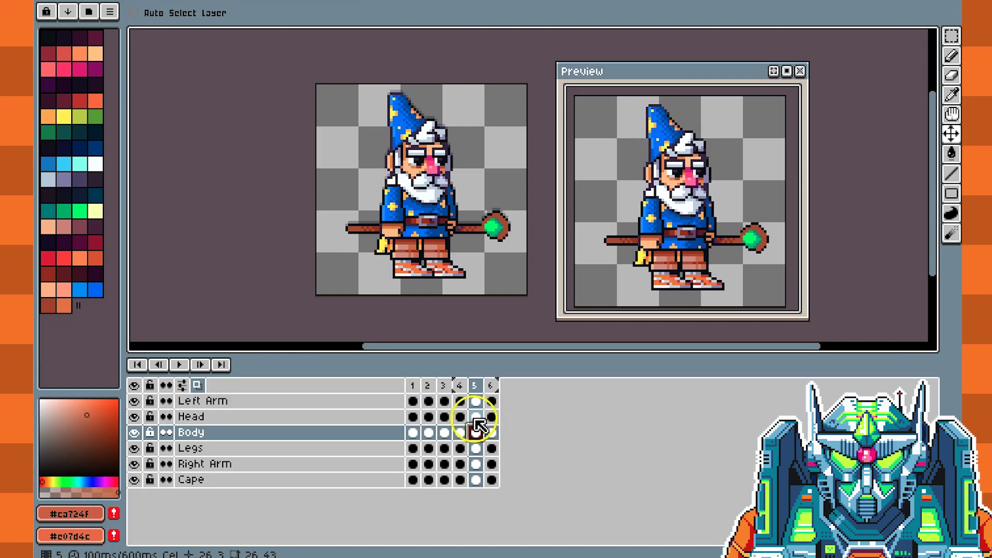
pyautogui.click(476, 416)
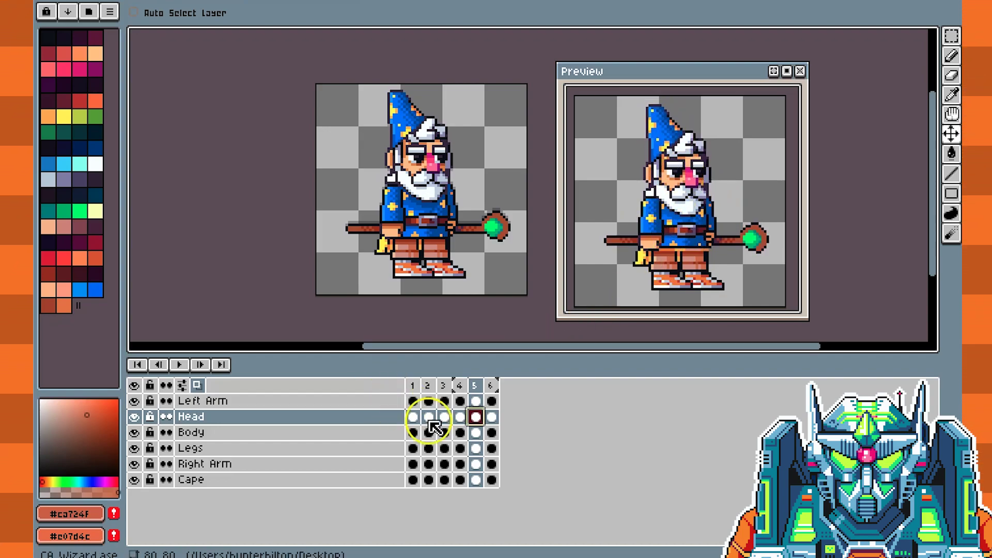
pyautogui.click(476, 401)
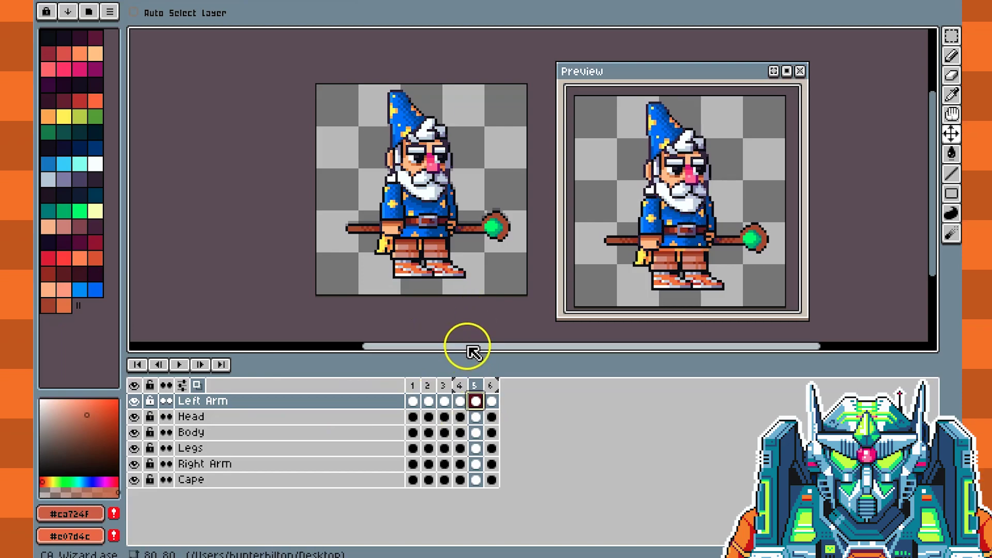
pyautogui.click(476, 464)
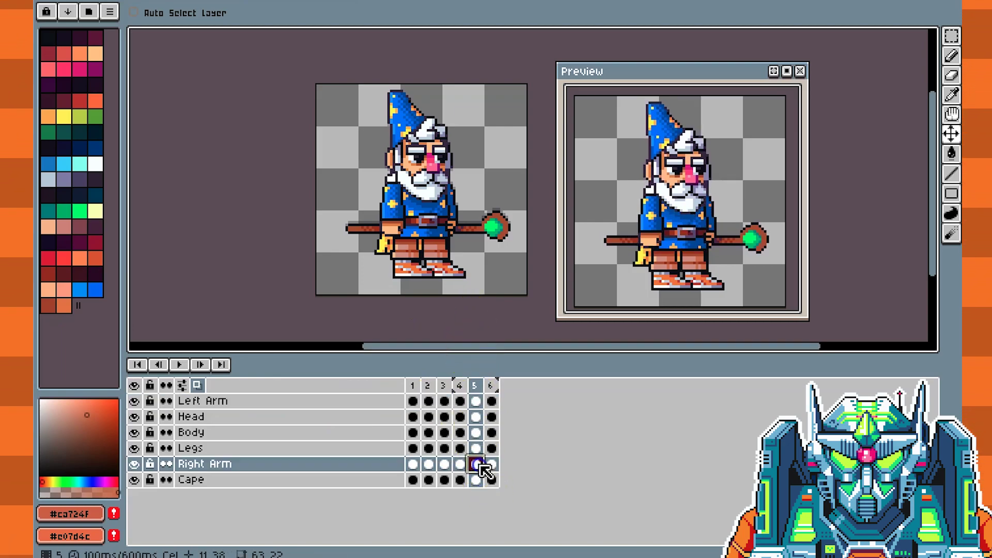
pyautogui.moveTo(442, 223); pyautogui.dragTo(454, 220)
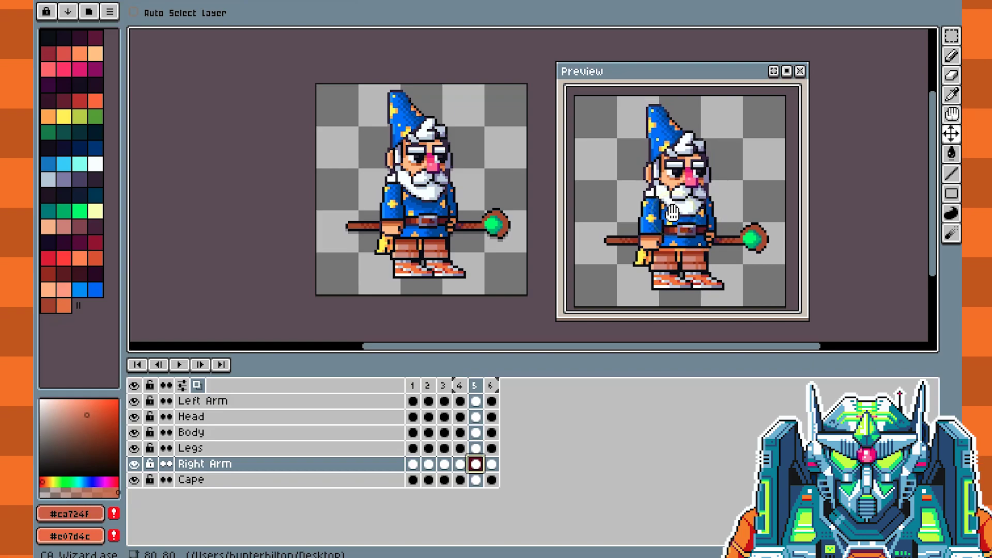
# Flip back and forth through the six frames to examine how the body parts move from frame to frame
pyautogui.click(476, 481)
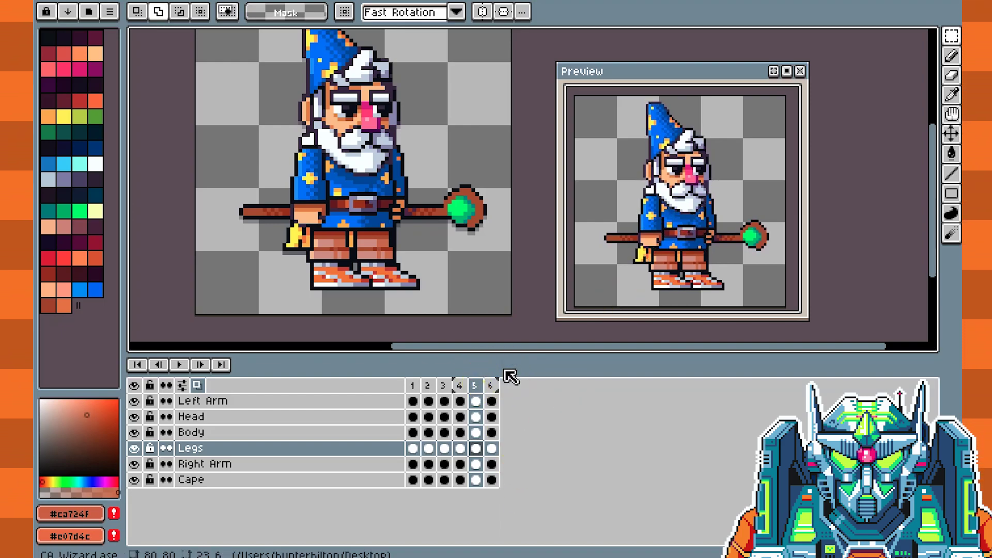
pyautogui.press('Left')
pyautogui.press('Left')
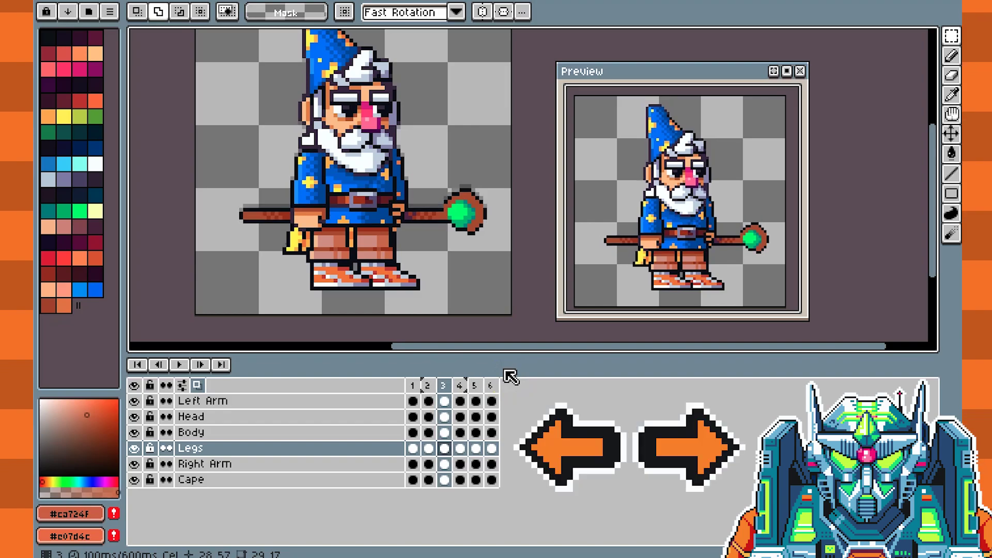
pyautogui.press('Right')
pyautogui.press('Left')
pyautogui.press('Left')
pyautogui.press('Right')
pyautogui.press('Right')
pyautogui.press('Right')
pyautogui.press('Right')
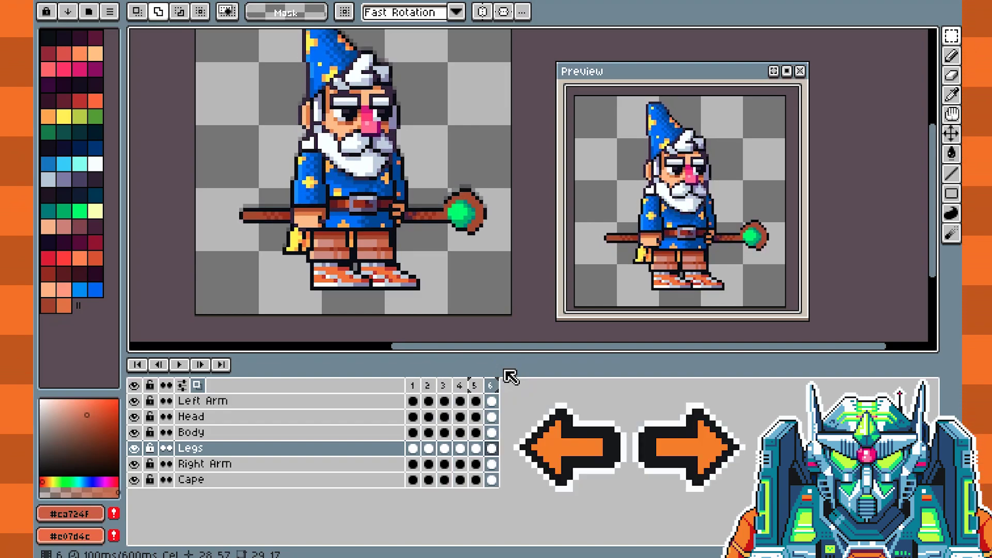
pyautogui.press('Left')
pyautogui.press('Right')
pyautogui.press('Right')
pyautogui.press('Left')
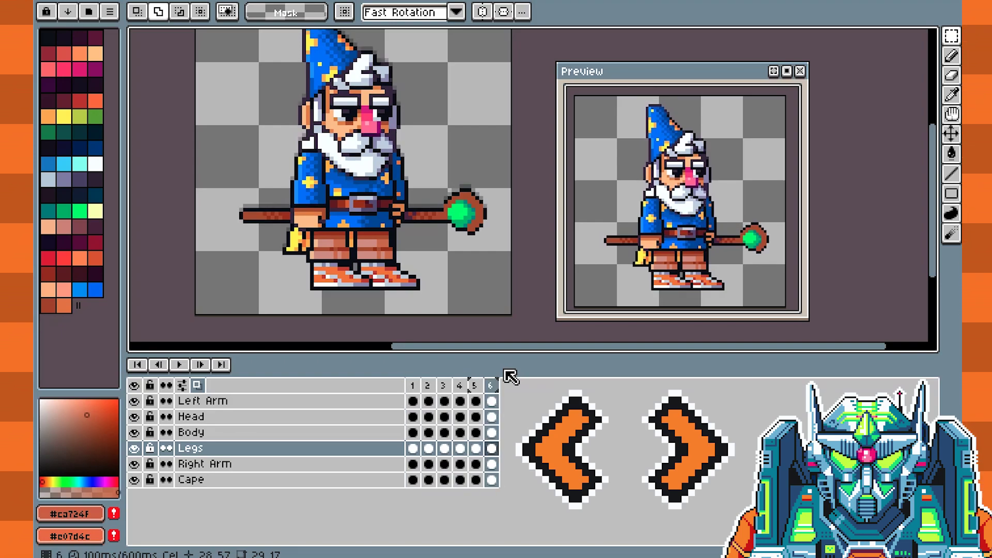
pyautogui.press('Right')
pyautogui.press('Left')
pyautogui.press('Left')
pyautogui.press('Left')
pyautogui.press('Left')
pyautogui.press('Right')
pyautogui.press('Right')
pyautogui.press('Right')
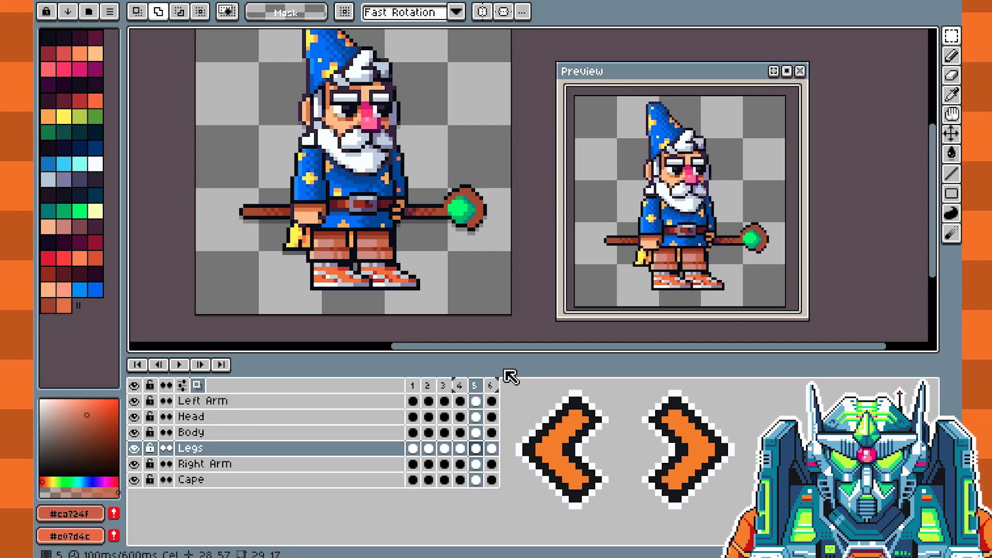
pyautogui.press('Left')
pyautogui.press('Right')
pyautogui.press('Right')
pyautogui.press('Right')
pyautogui.press('Right')
pyautogui.press('Right')
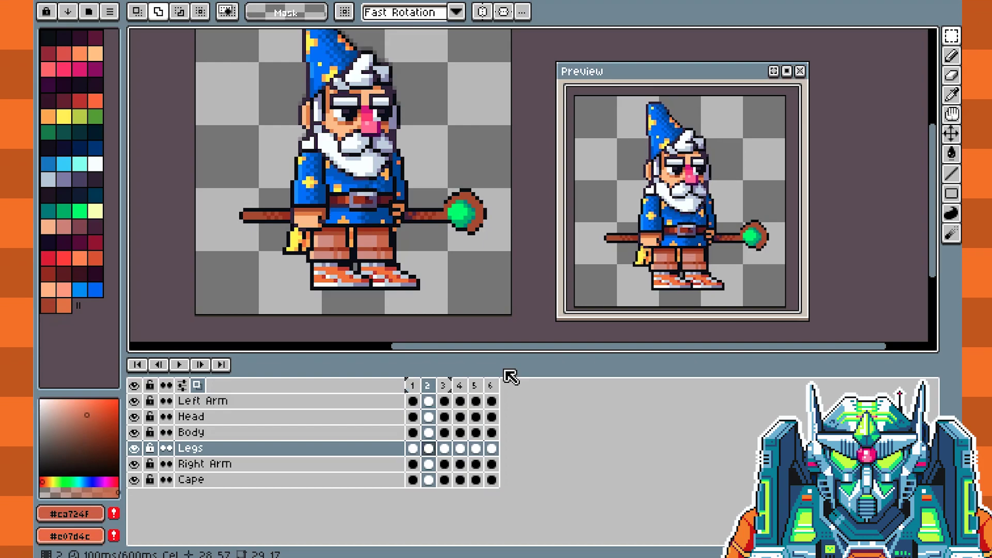
pyautogui.press('Right')
pyautogui.press('Right')
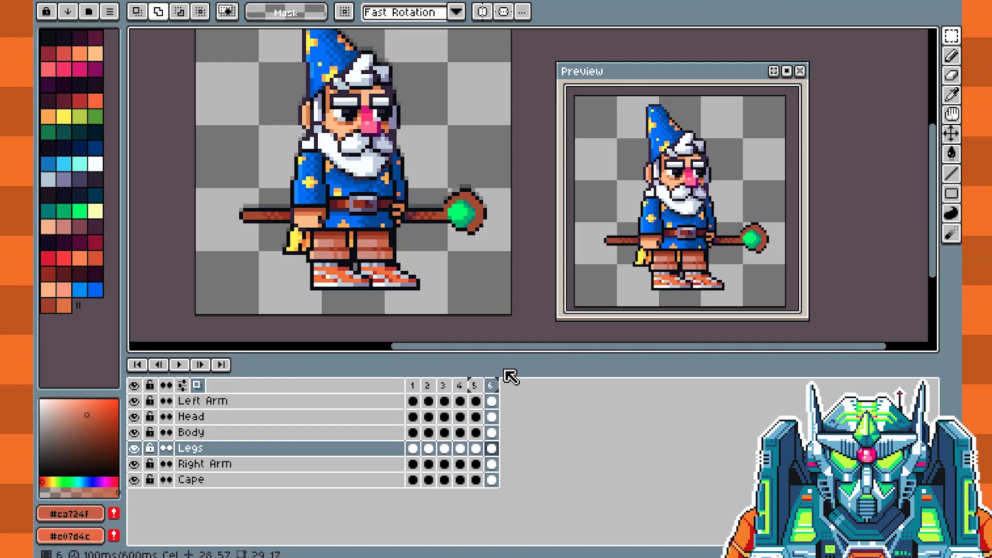
pyautogui.press('Left')
pyautogui.press('Right')
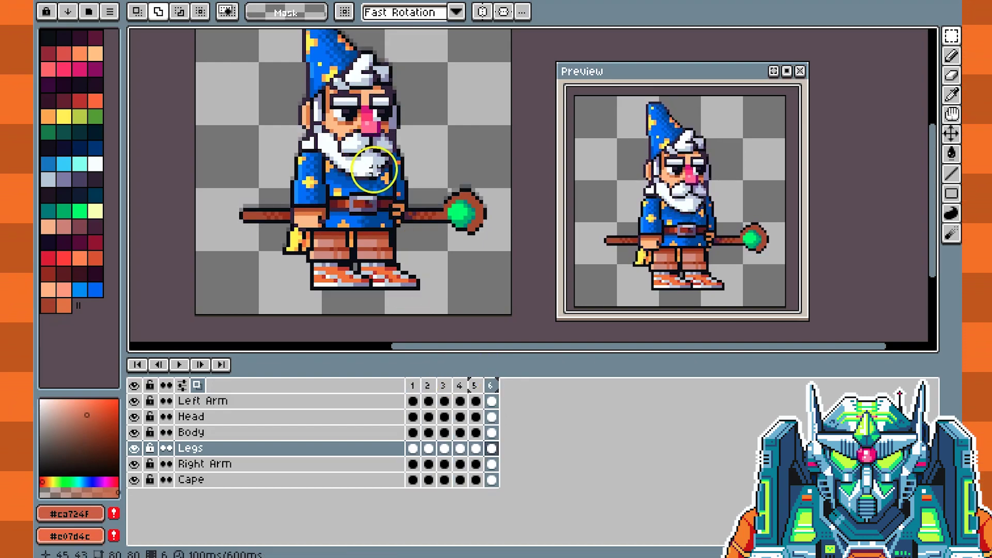
pyautogui.press('Left')
pyautogui.press('Right')
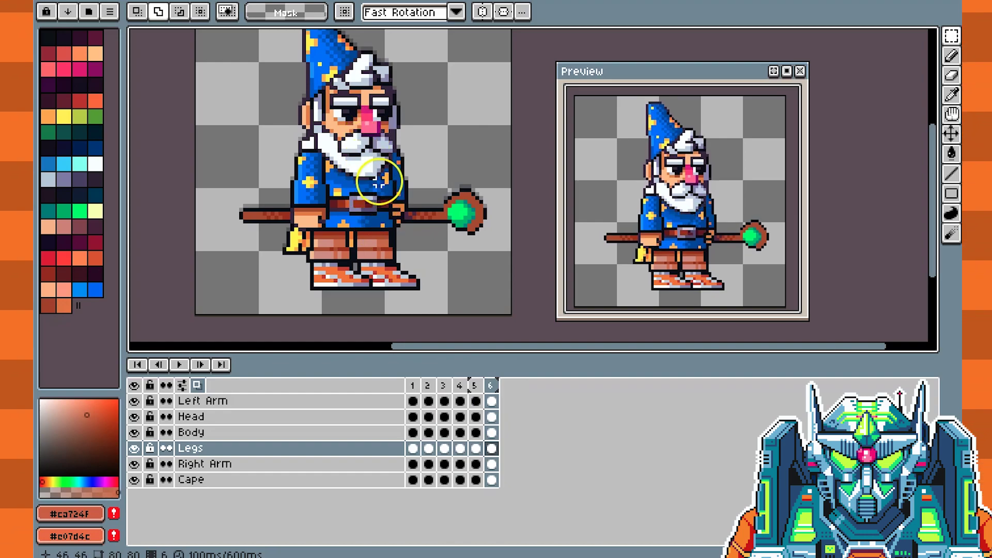
# Nudge the Head cel in frame 1 slightly downward and compare it with frames 5 and 6
pyautogui.click(412, 385)
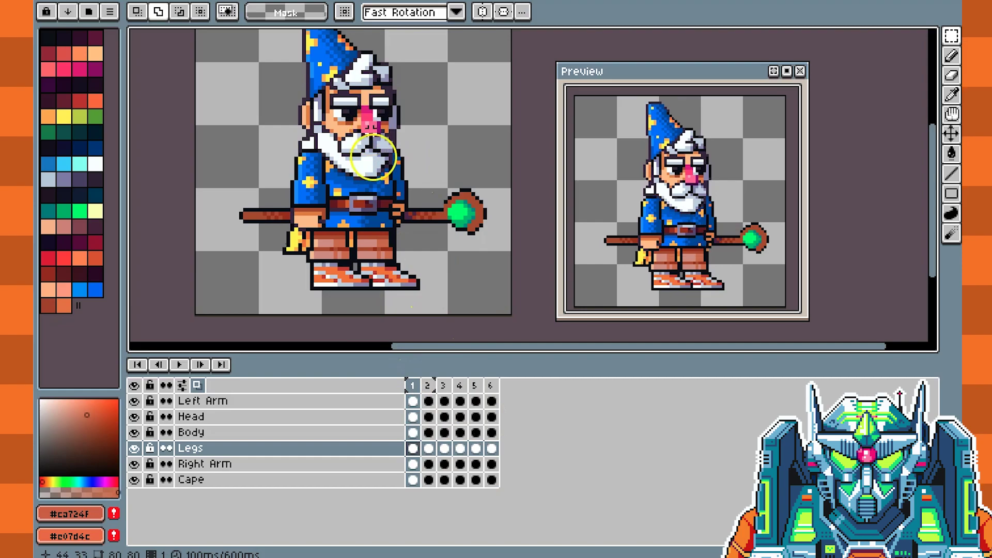
pyautogui.click(412, 419)
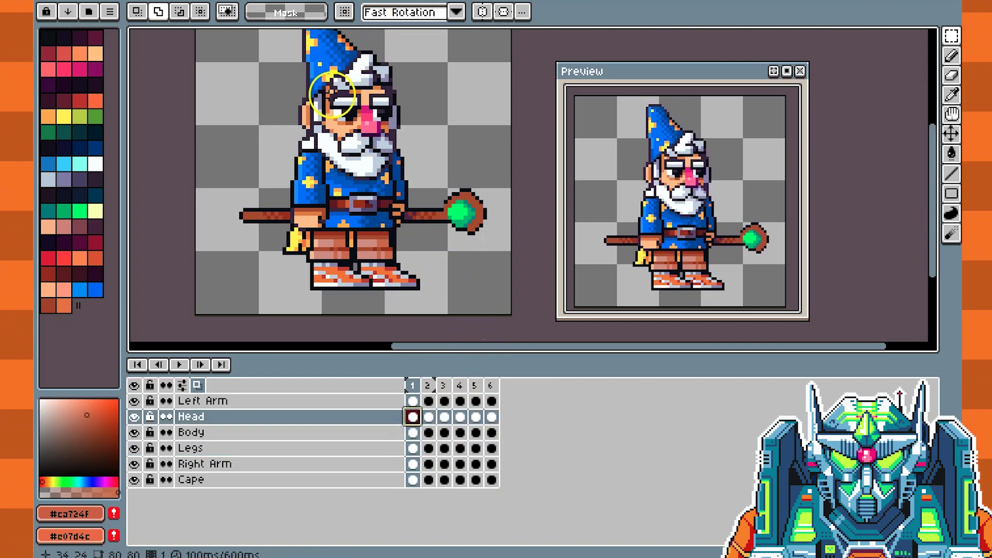
pyautogui.press('v')
pyautogui.moveTo(349, 106); pyautogui.dragTo(349, 110)
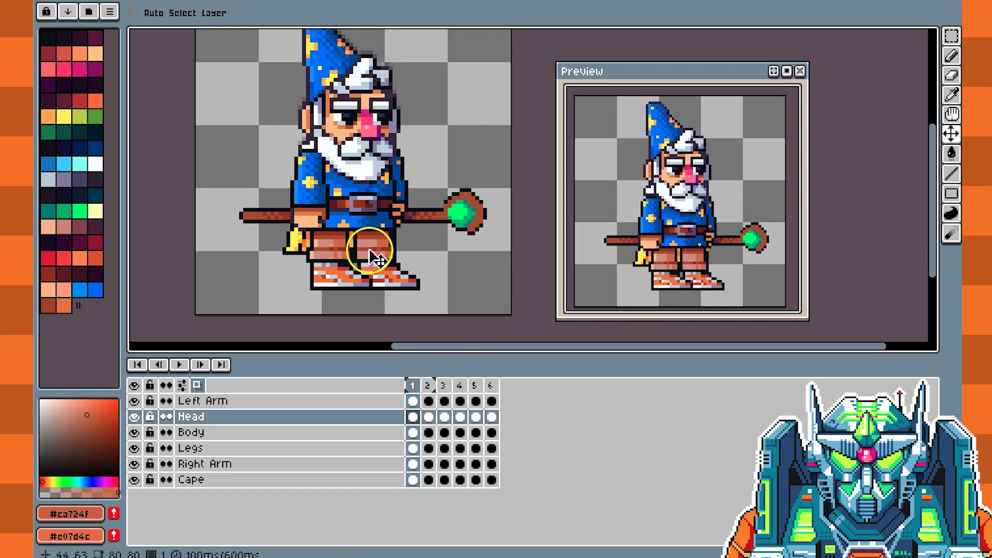
pyautogui.press('Left')
pyautogui.press('Left')
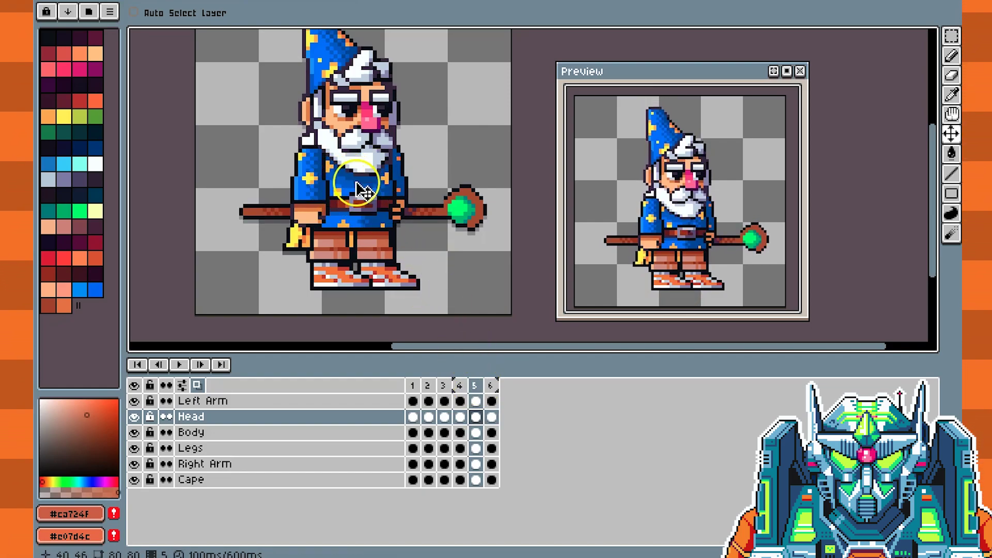
pyautogui.press('Right')
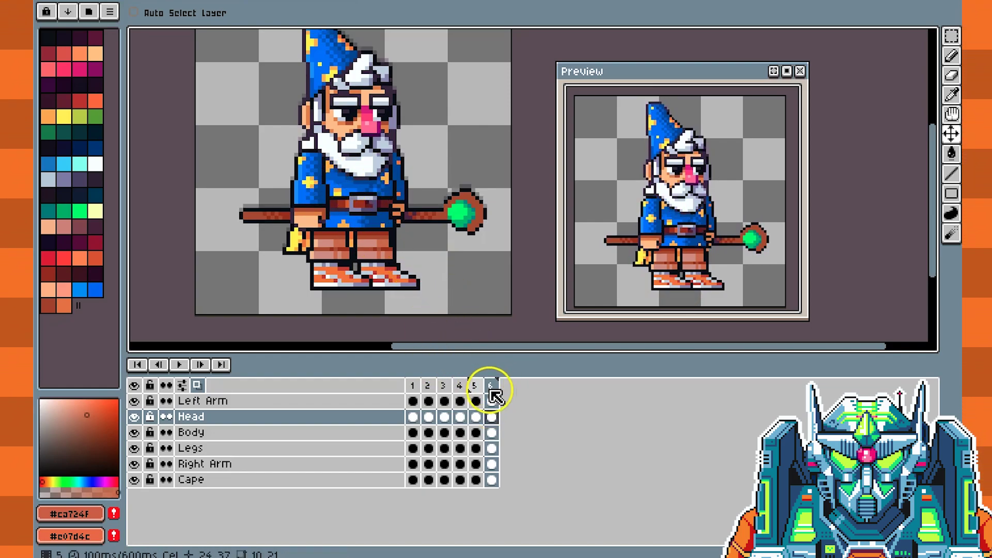
pyautogui.press('Right')
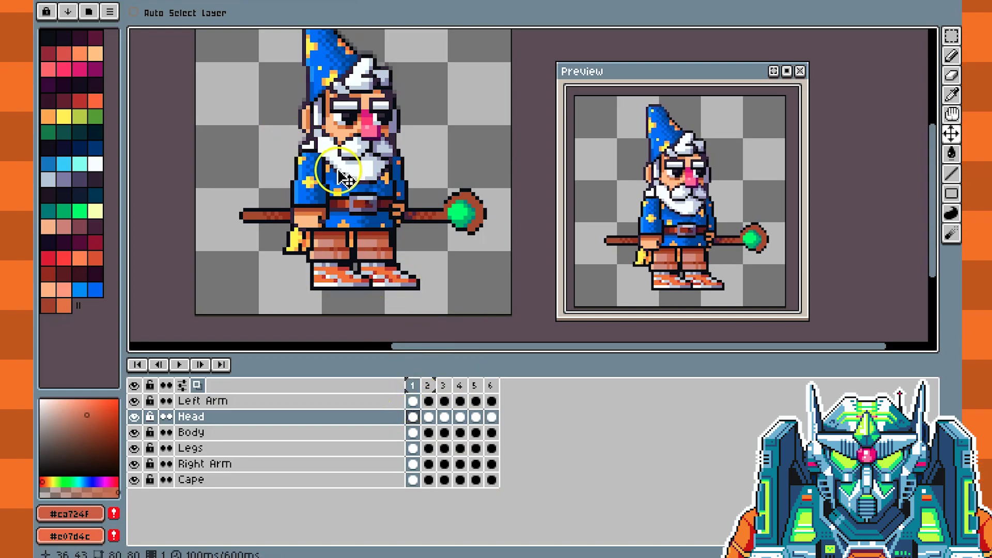
# Nudge the Left Arm cel in frame 1 slightly downward and lower the Right Arm cel with the staff by one pixel
pyautogui.click(415, 399)
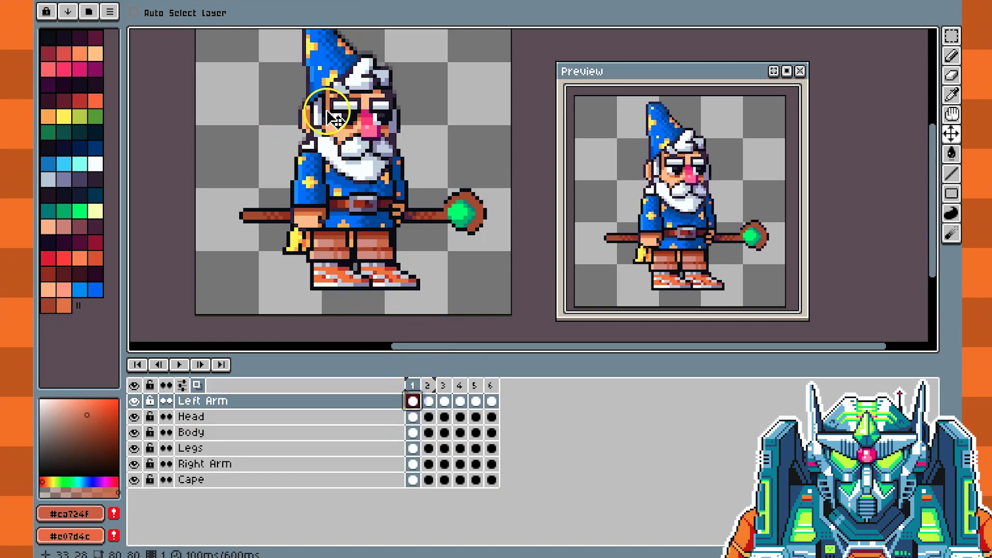
pyautogui.moveTo(323, 177); pyautogui.dragTo(325, 201)
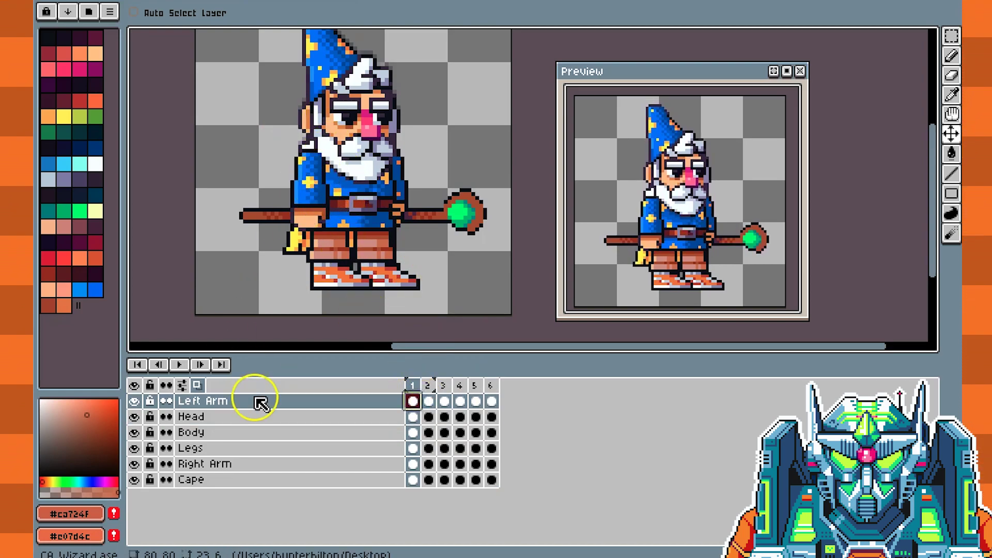
pyautogui.moveTo(318, 198); pyautogui.dragTo(319, 199)
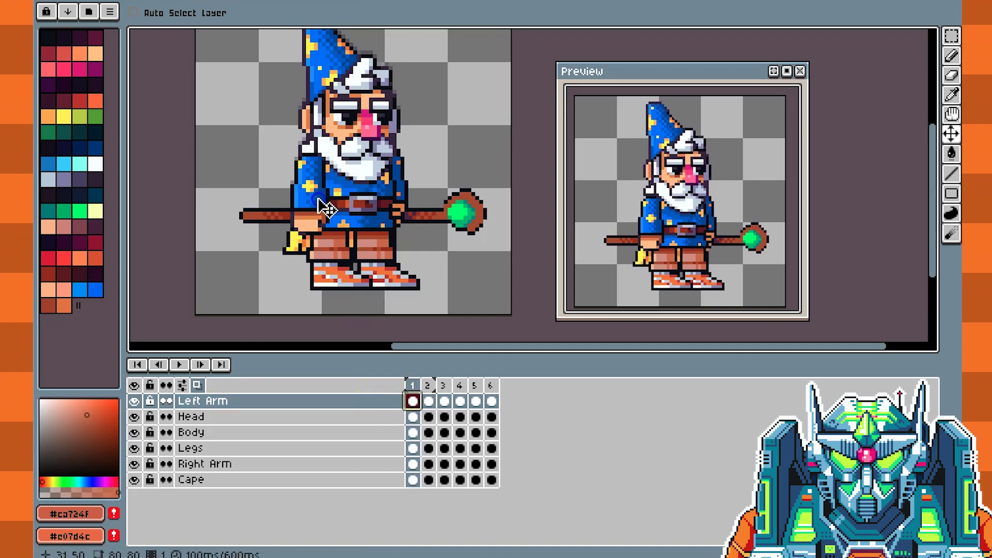
pyautogui.click(445, 300)
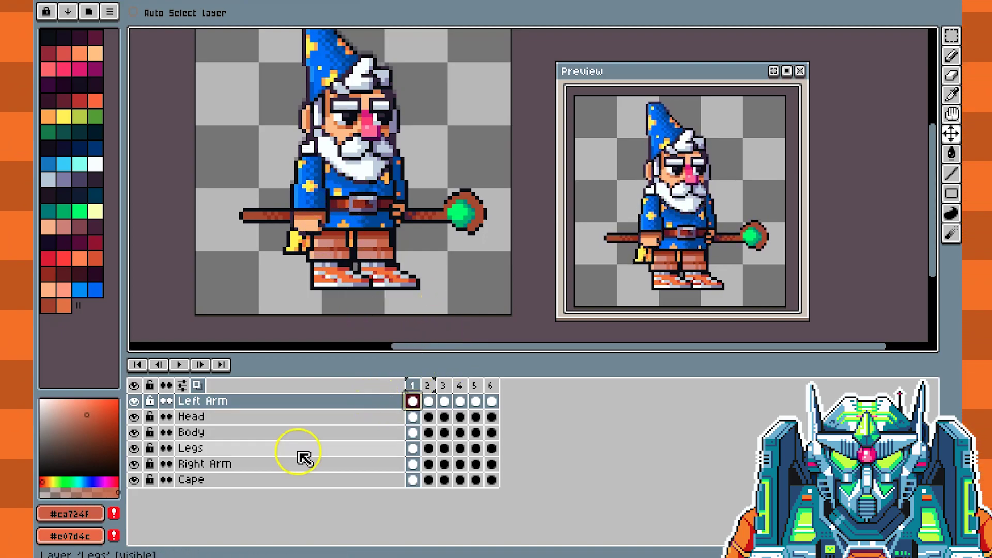
pyautogui.click(413, 464)
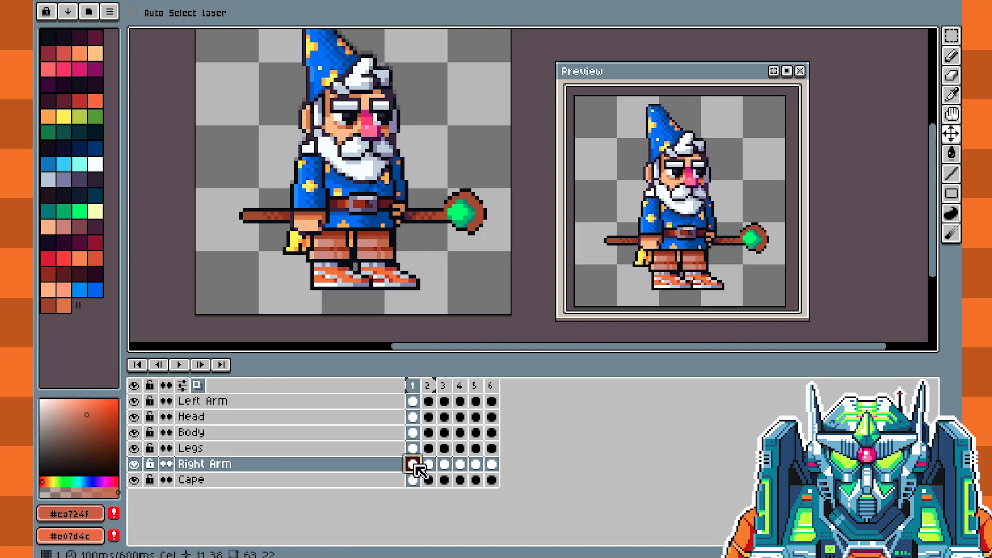
pyautogui.moveTo(359, 208); pyautogui.dragTo(403, 209)
pyautogui.click(787, 212)
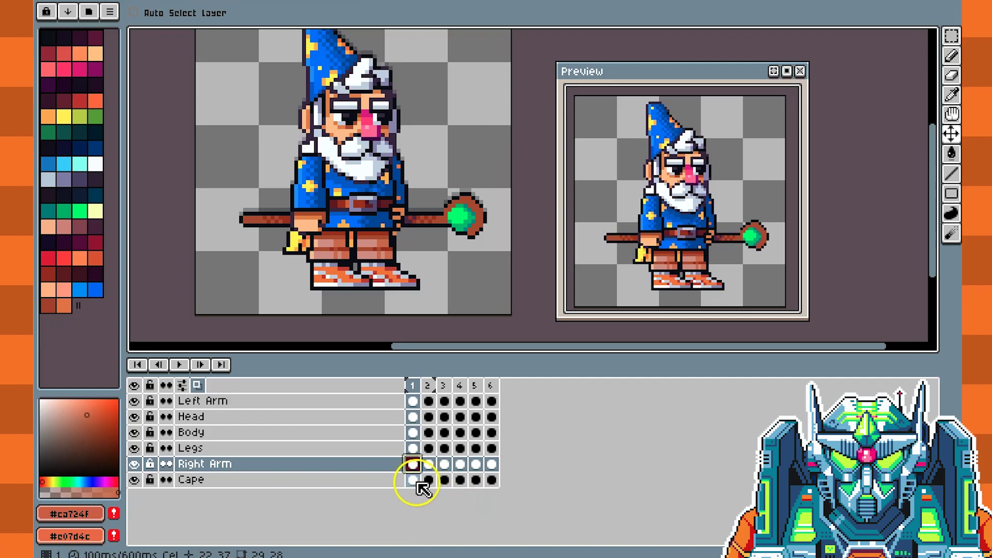
# Step through the frames with the Cape layer active and examine the gnome's motion from frame to frame
pyautogui.moveTo(417, 480); pyautogui.dragTo(449, 470)
pyautogui.press('Right')
pyautogui.press('Right')
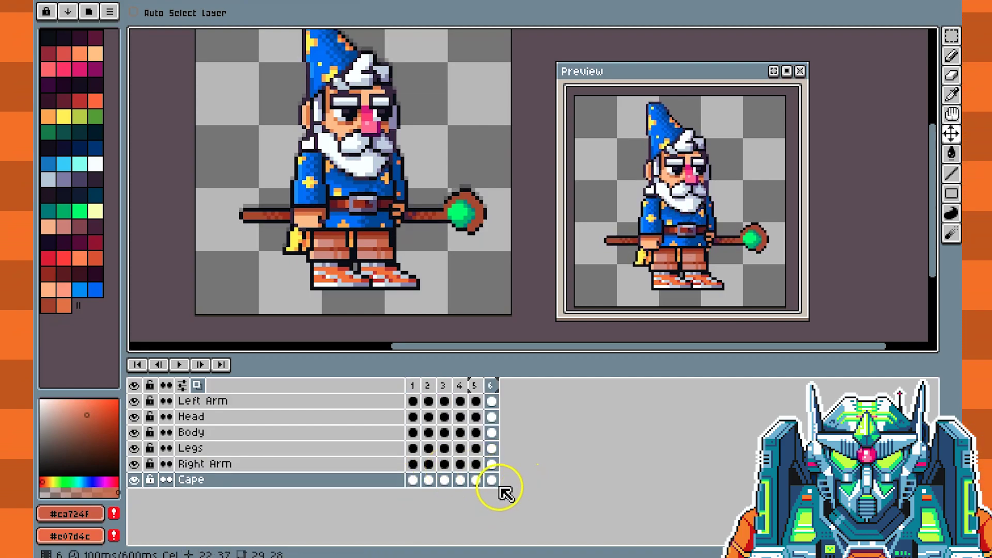
pyautogui.click(492, 481)
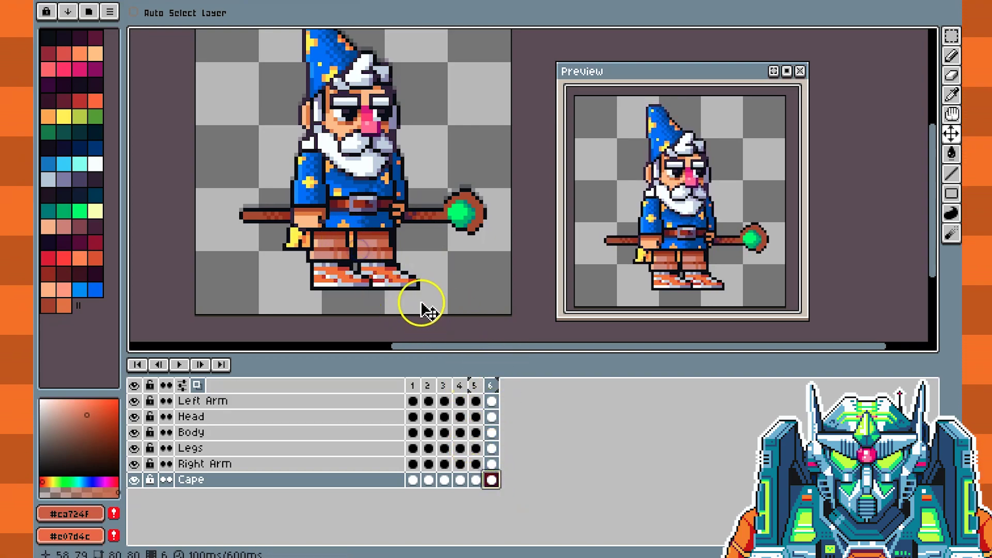
pyautogui.press('Right')
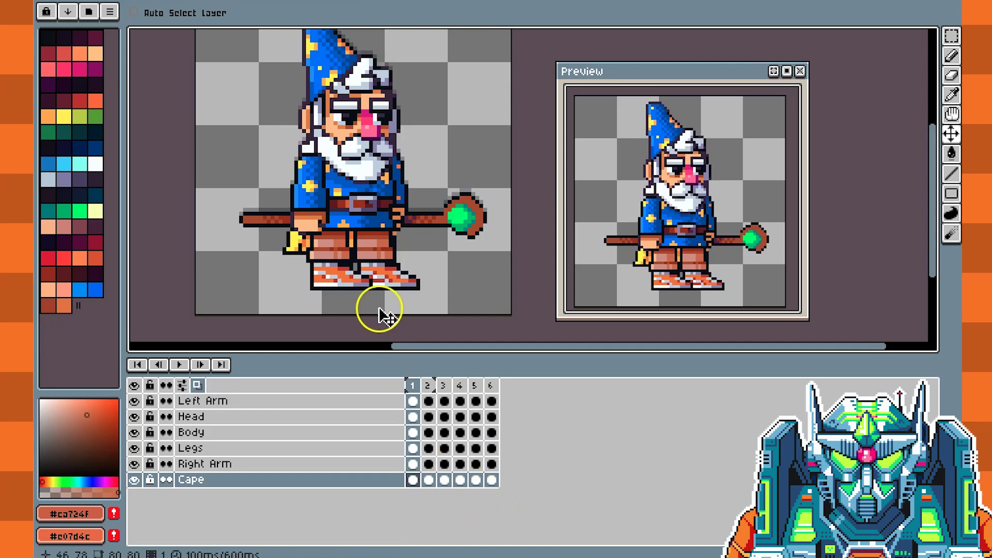
pyautogui.press('Right')
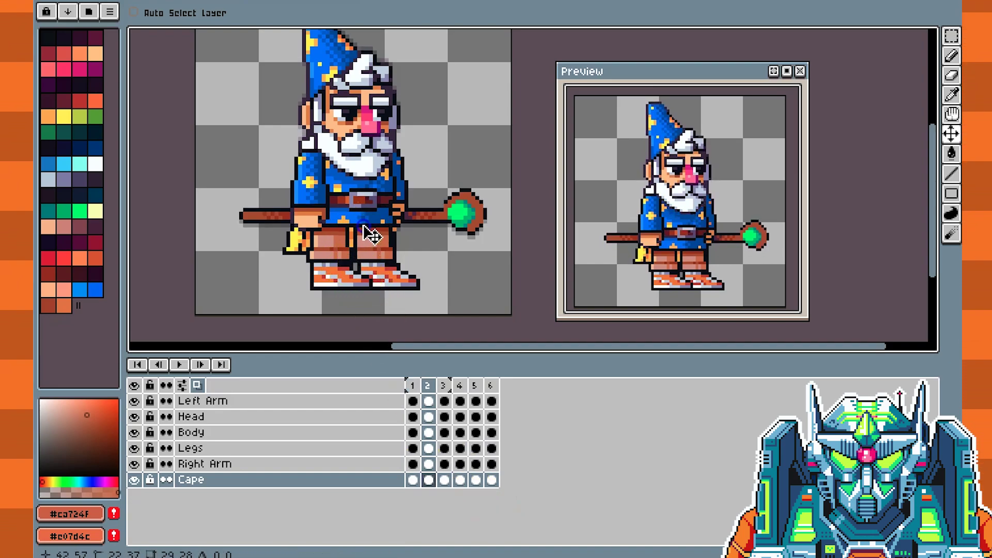
pyautogui.click(385, 347)
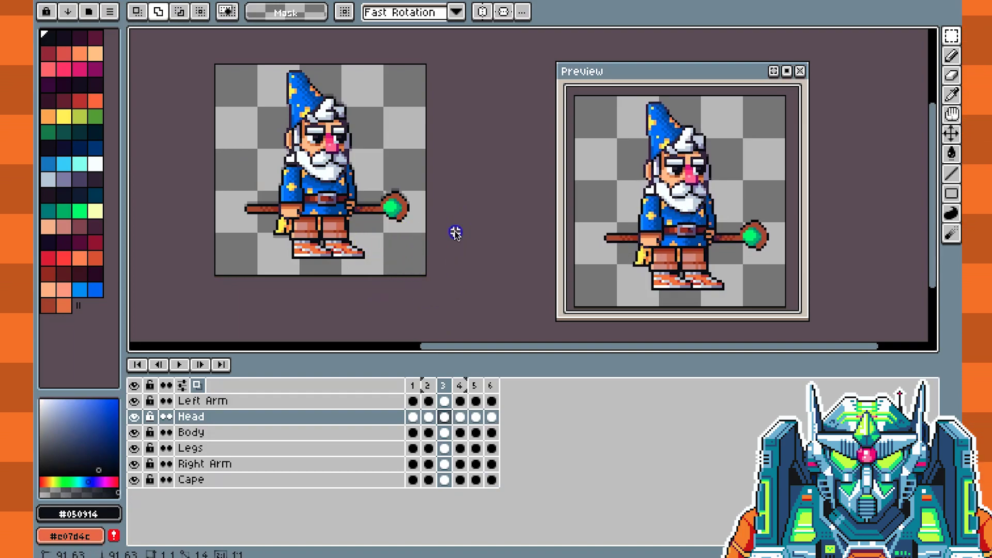
pyautogui.press('h')
pyautogui.moveTo(363, 182); pyautogui.dragTo(398, 211)
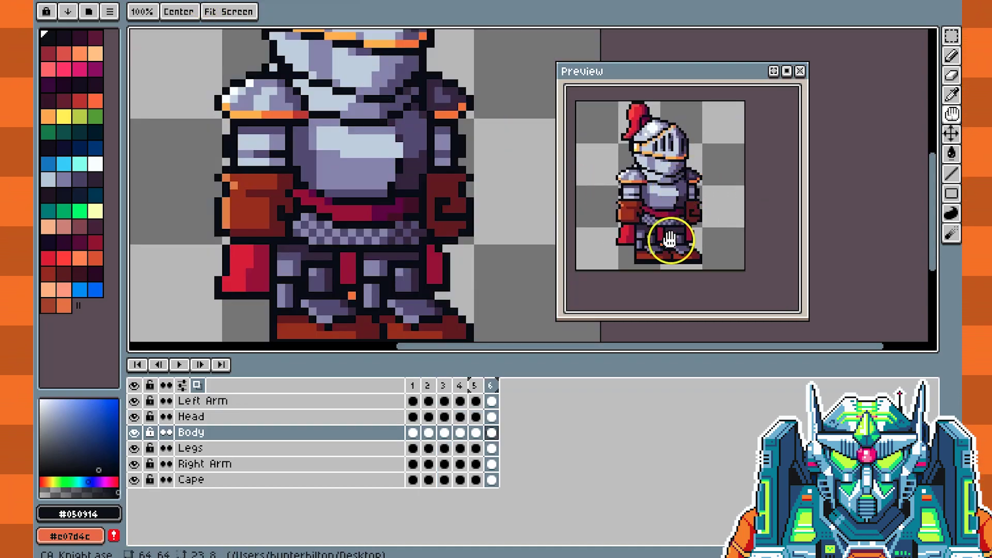
# Move the animation preview clear of the knight sprite and bring the whole knight into view for comparison
pyautogui.moveTo(673, 75); pyautogui.dragTo(725, 62)
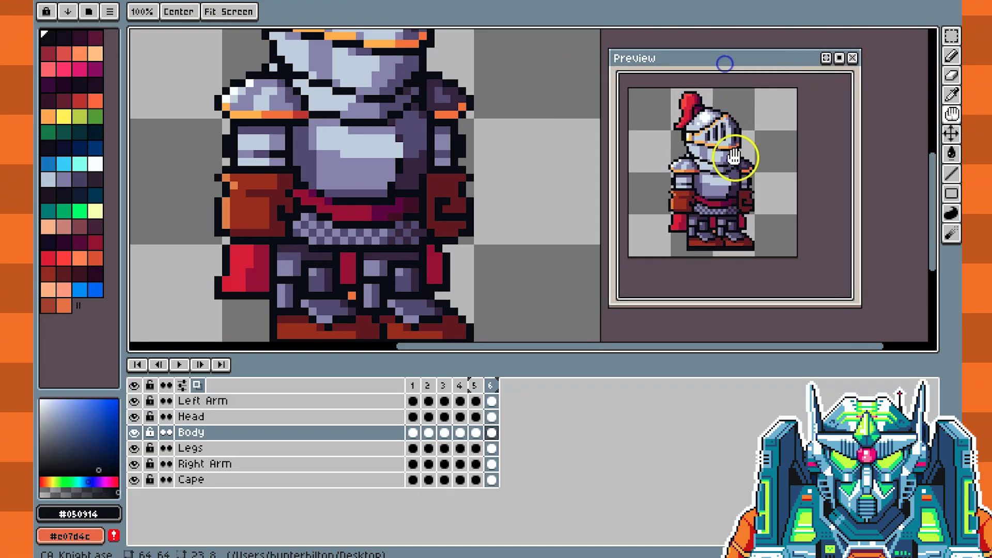
pyautogui.scroll(-2, 298, 265)
pyautogui.scroll(-1, 298, 264)
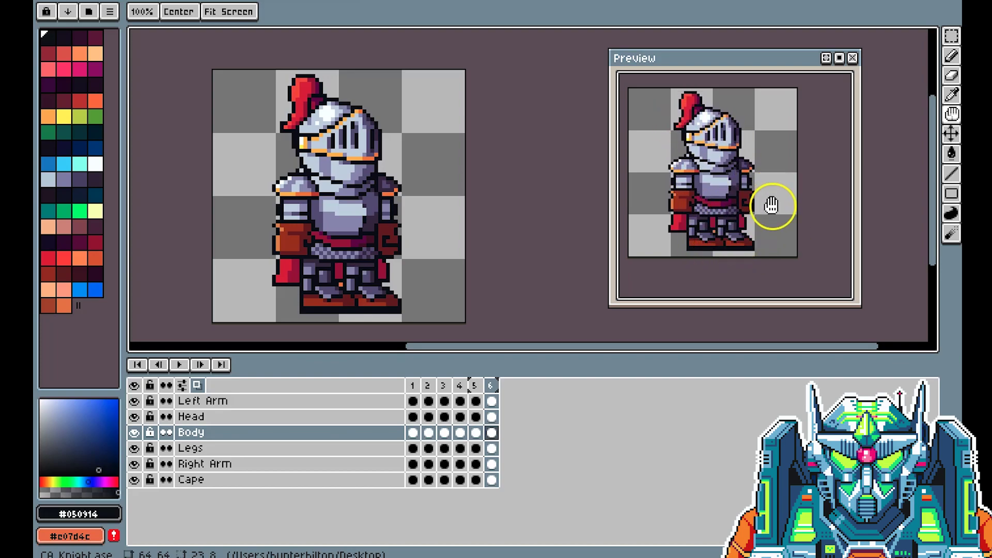
# Return to the gnome wizard sprite and watch its idle animation in the preview
pyautogui.click(279, 2)
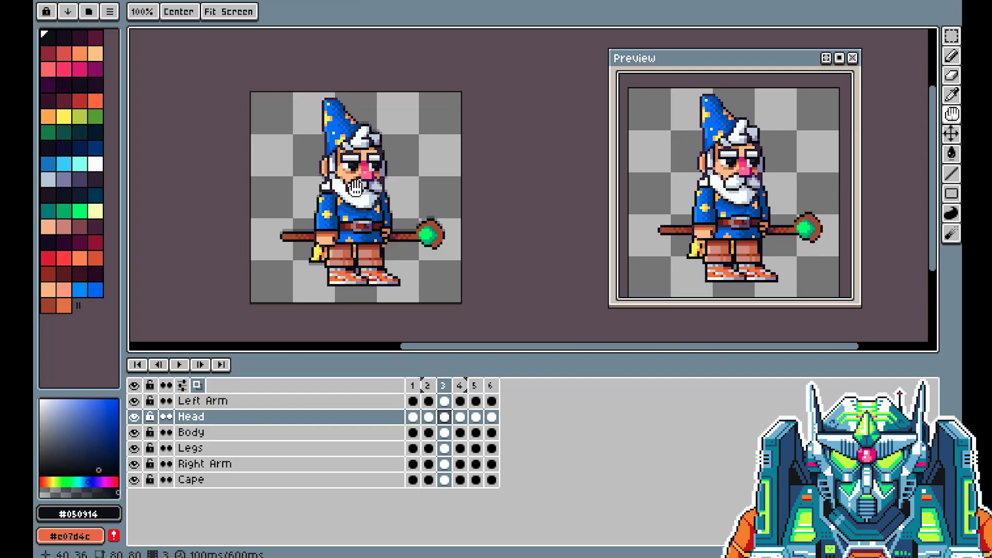
pyautogui.moveTo(415, 197); pyautogui.dragTo(403, 250)
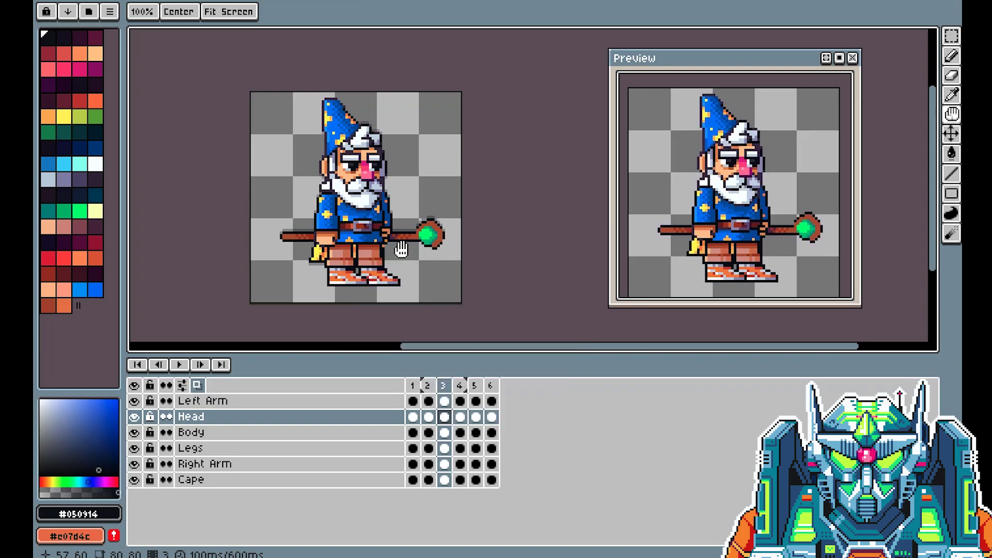
pyautogui.click(418, 252)
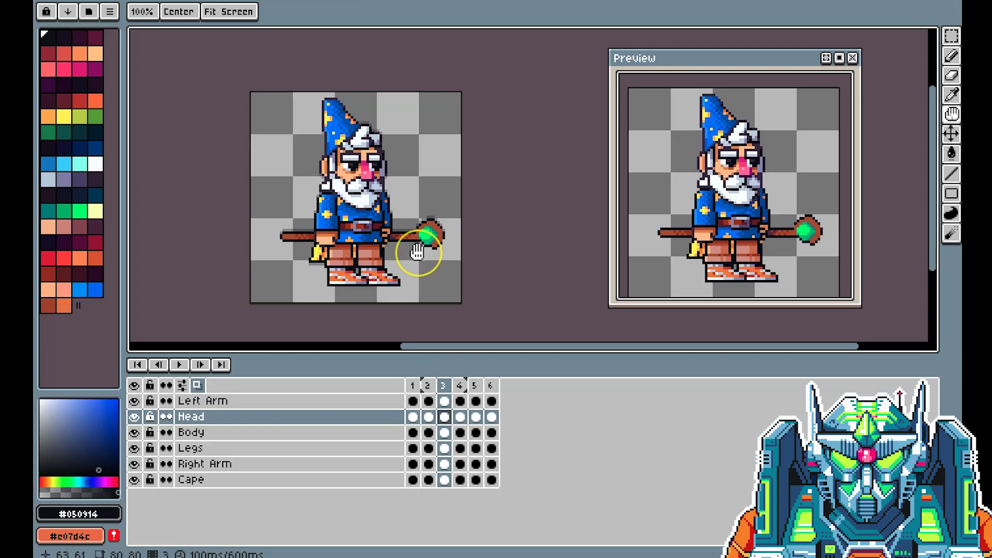